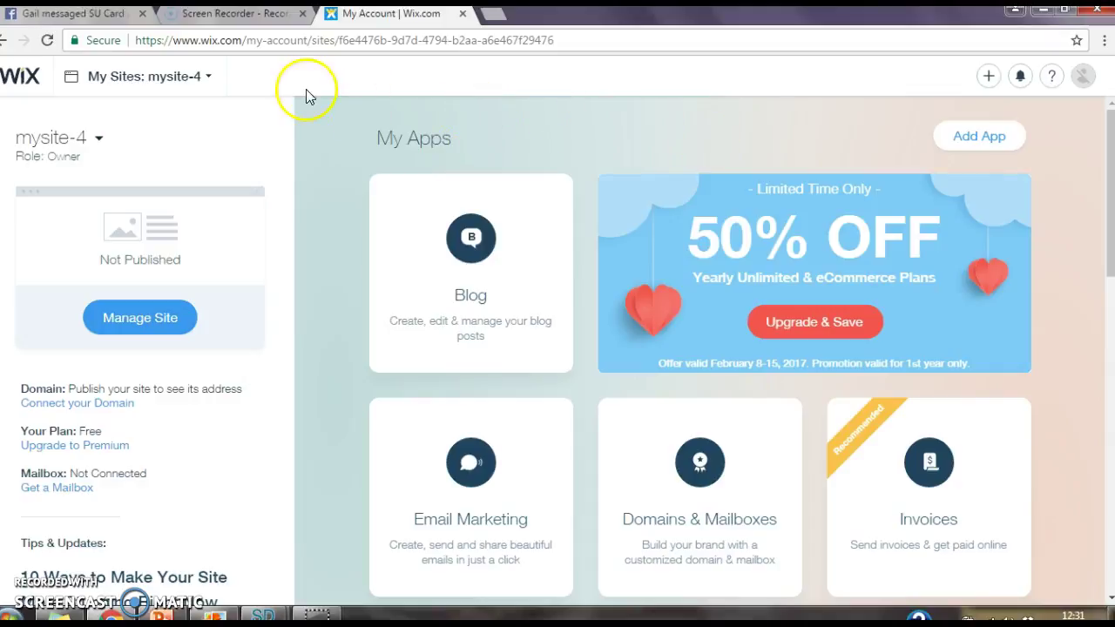
Start creating a new site of the Blog type using the Wix Editor
{"action": "left_click", "coordinate": [212, 81]}
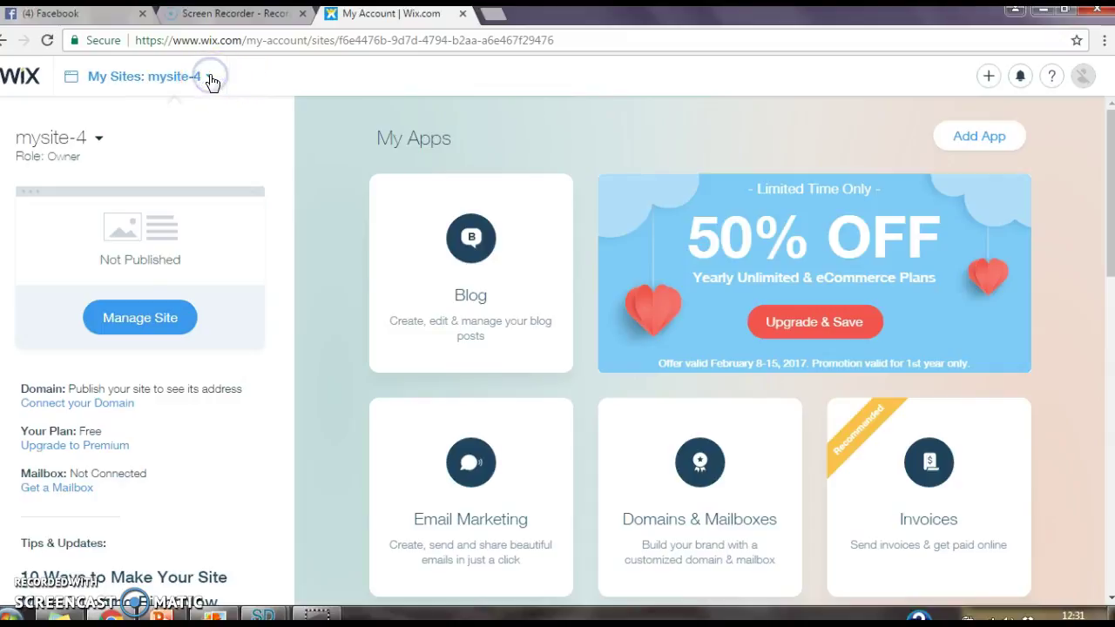
{"action": "left_click", "coordinate": [478, 139]}
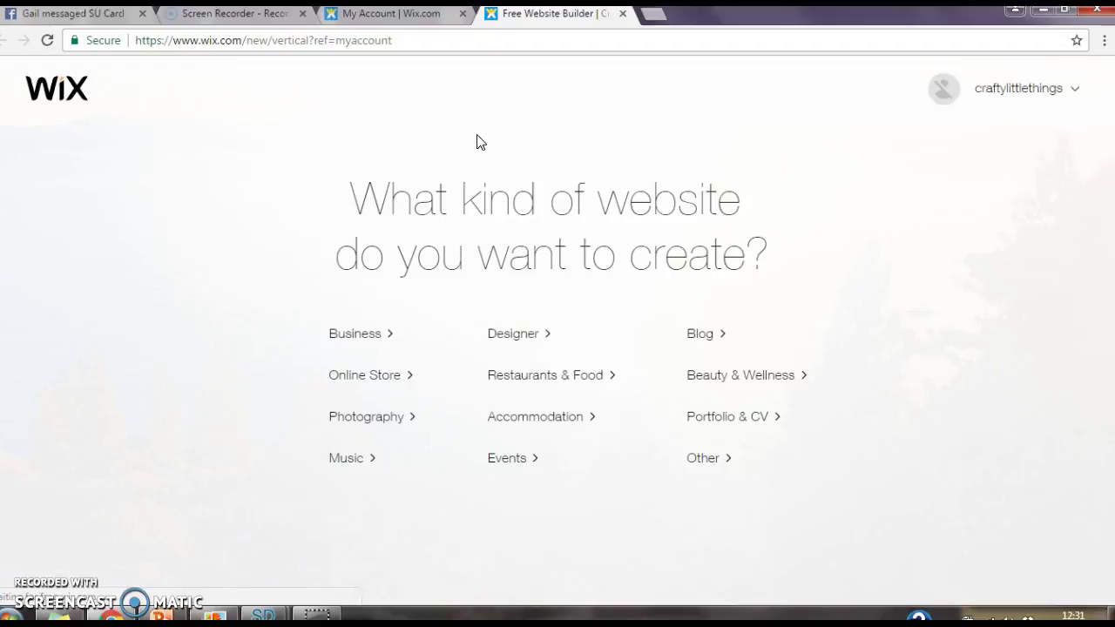
{"action": "left_click", "coordinate": [702, 341]}
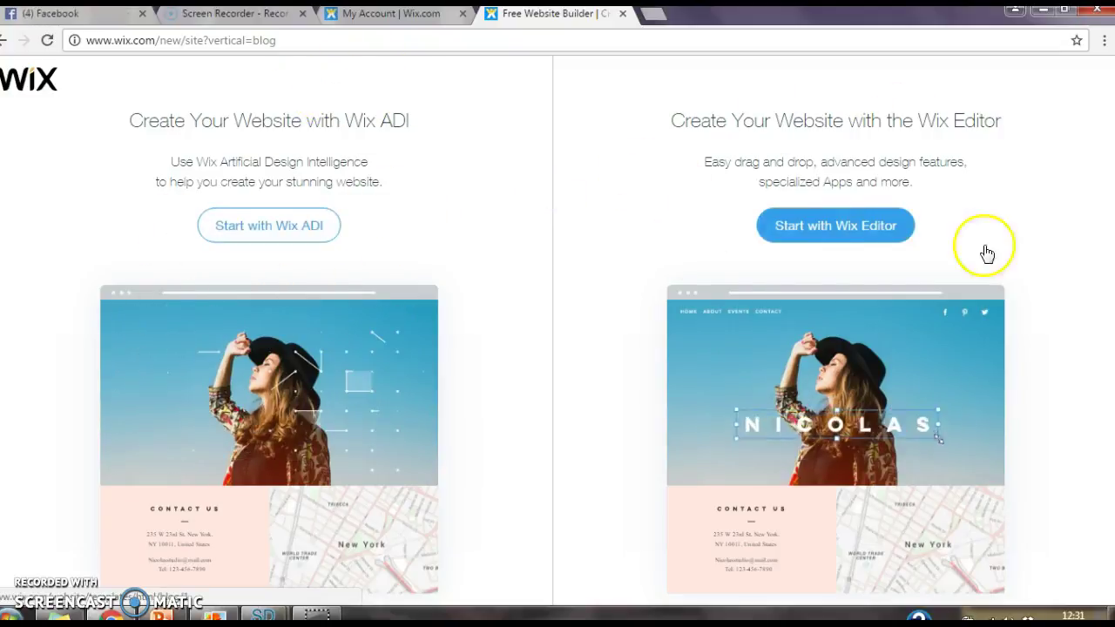
{"action": "left_click", "coordinate": [868, 228]}
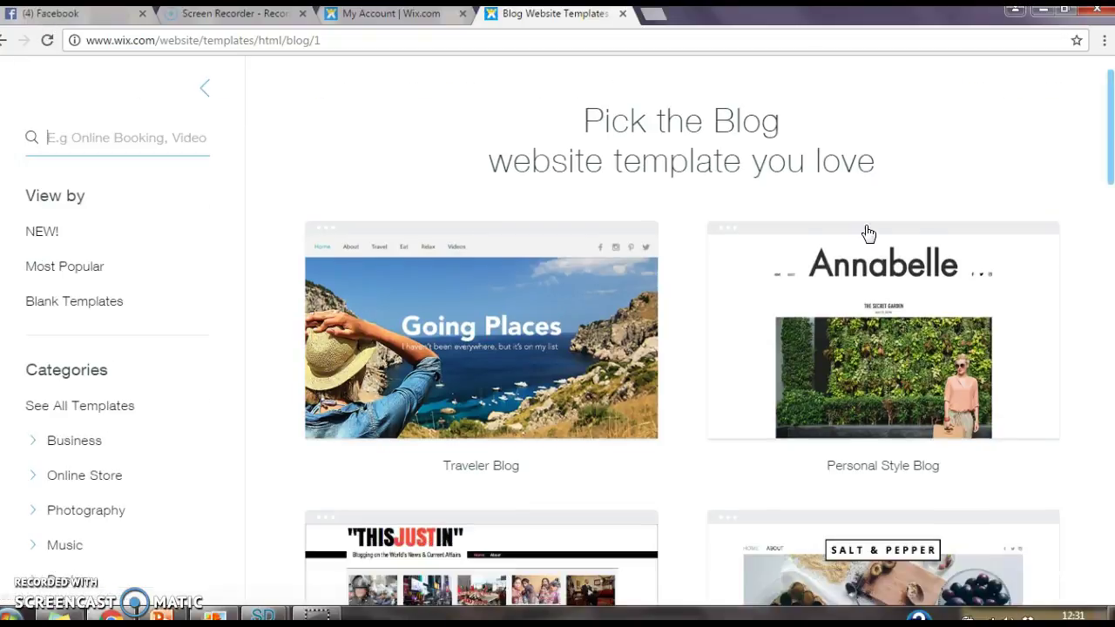
Choose the Start from Scratch blank template and open it for editing
{"action": "left_click", "coordinate": [75, 309]}
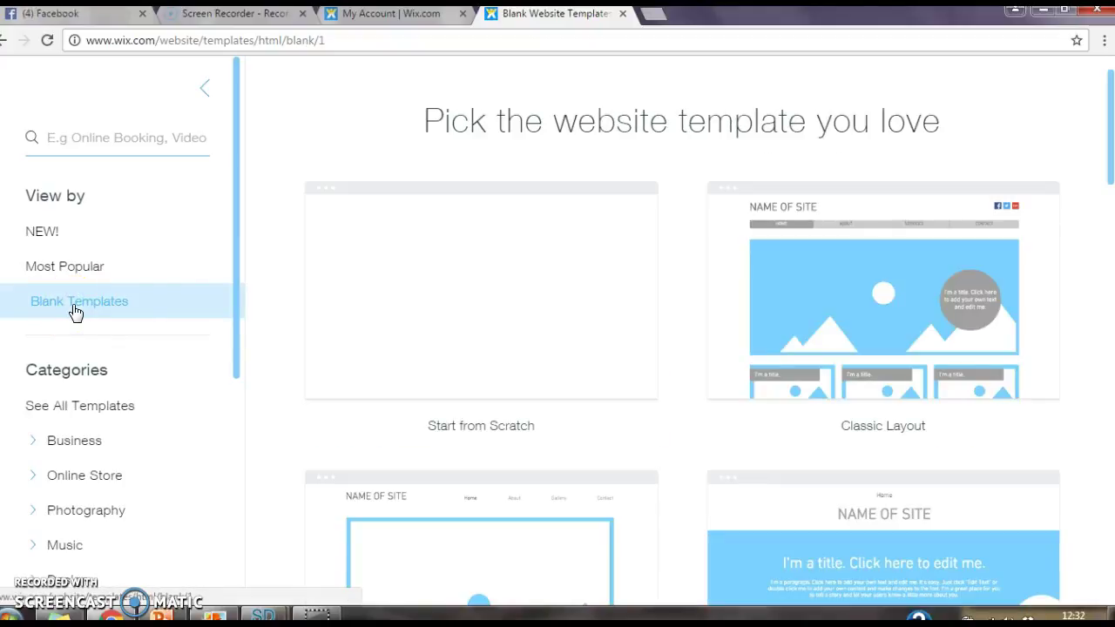
{"action": "mouse_move", "coordinate": [424, 300]}
{"action": "left_click", "coordinate": [418, 278]}
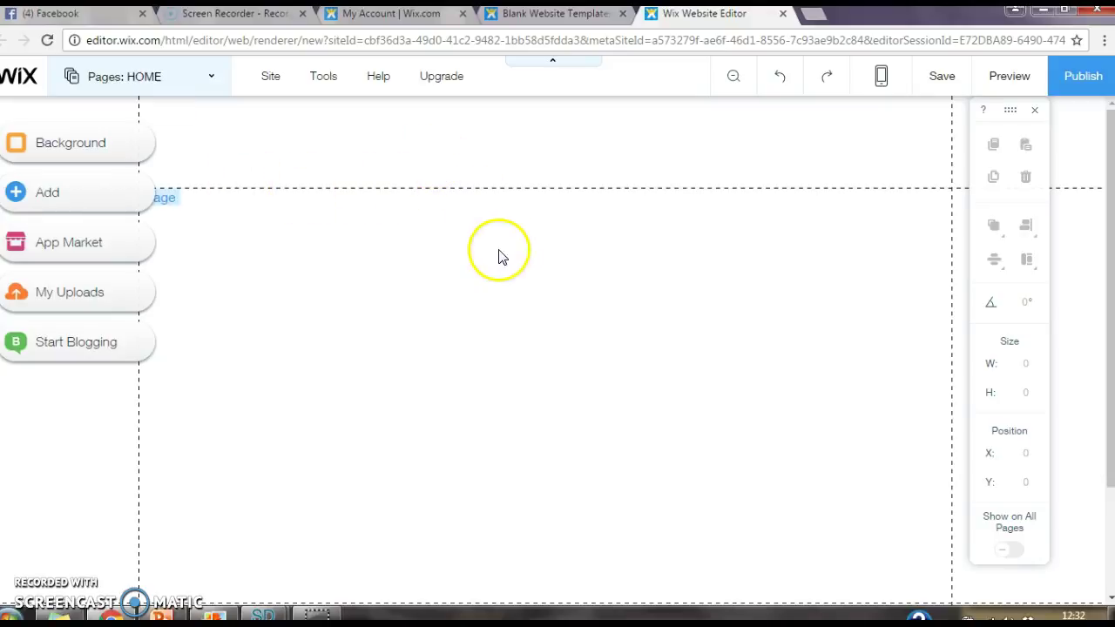
Set the HOME page background to the Blue Checkers pattern
{"action": "left_click", "coordinate": [127, 149]}
{"action": "left_click", "coordinate": [117, 145]}
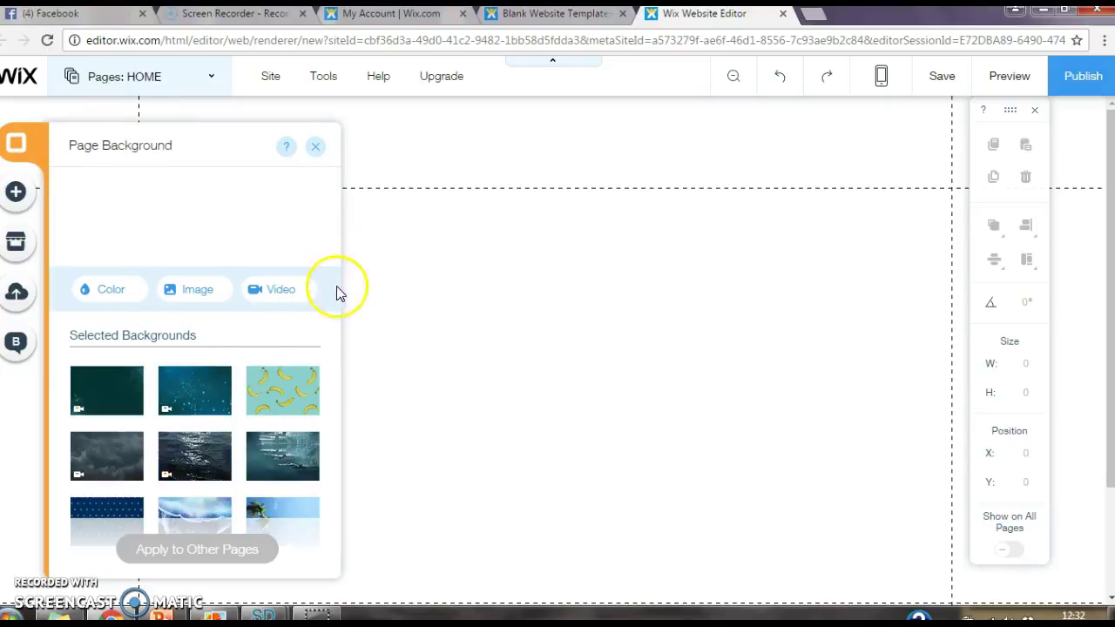
{"action": "left_click_drag", "start_coordinate": [337, 331], "coordinate": [336, 366]}
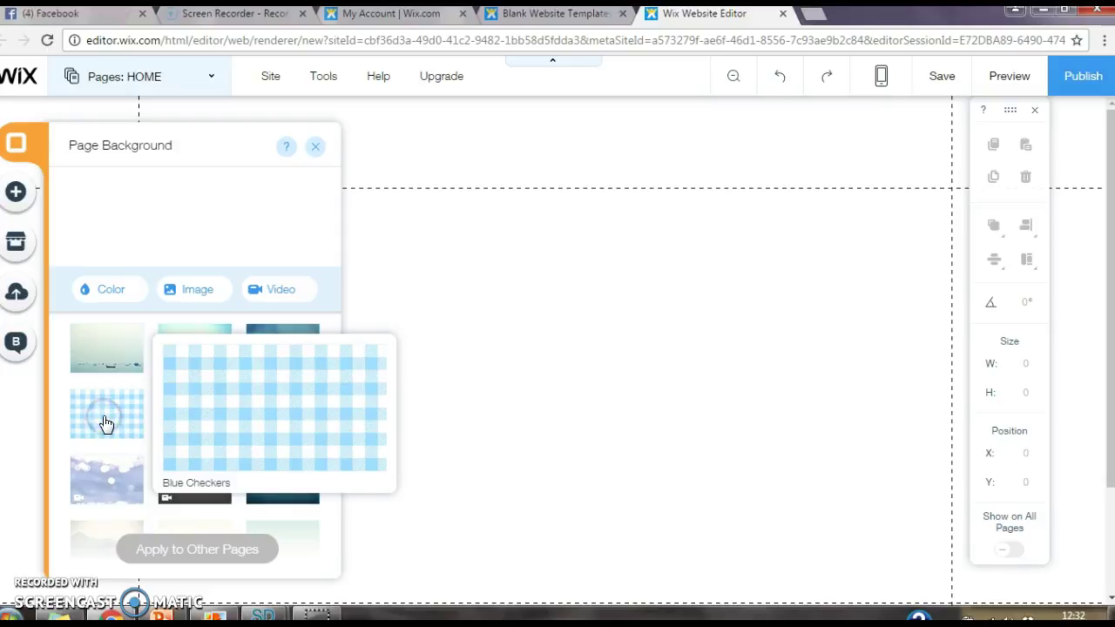
{"action": "left_click", "coordinate": [105, 423]}
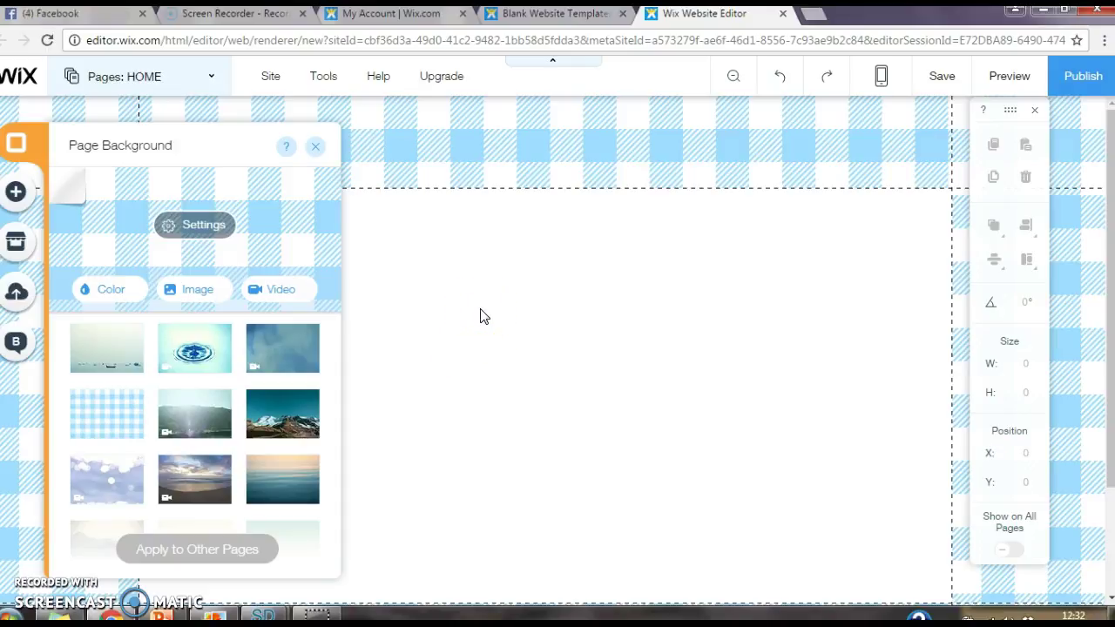
Add the uploaded image logo su.jpg from My Images to the page
{"action": "left_click", "coordinate": [18, 193]}
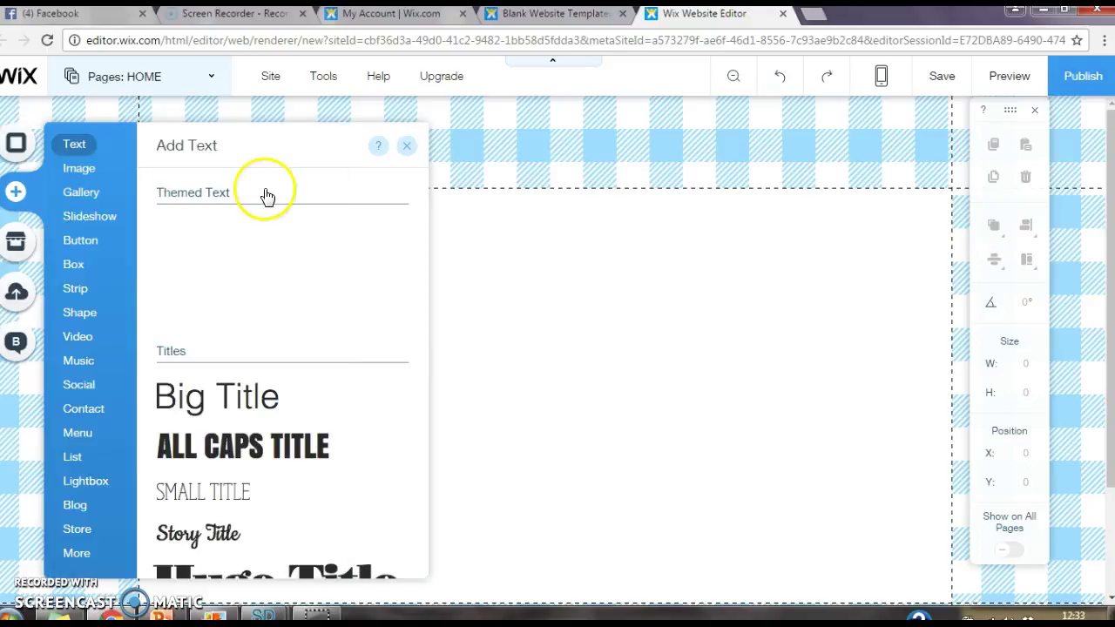
{"action": "left_click", "coordinate": [87, 170]}
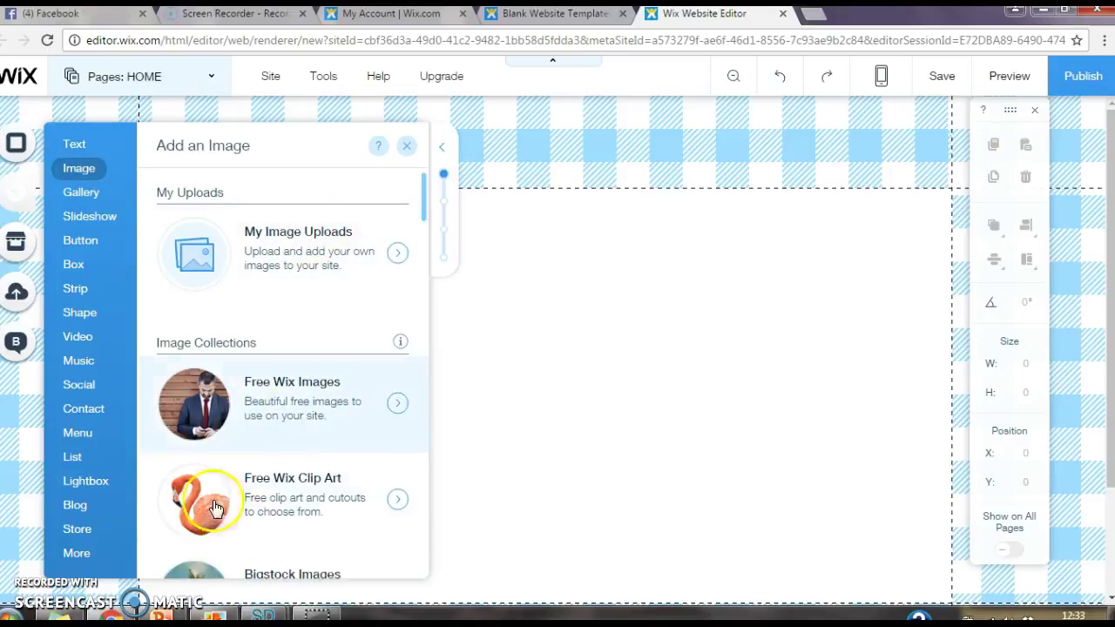
{"action": "left_click", "coordinate": [396, 253]}
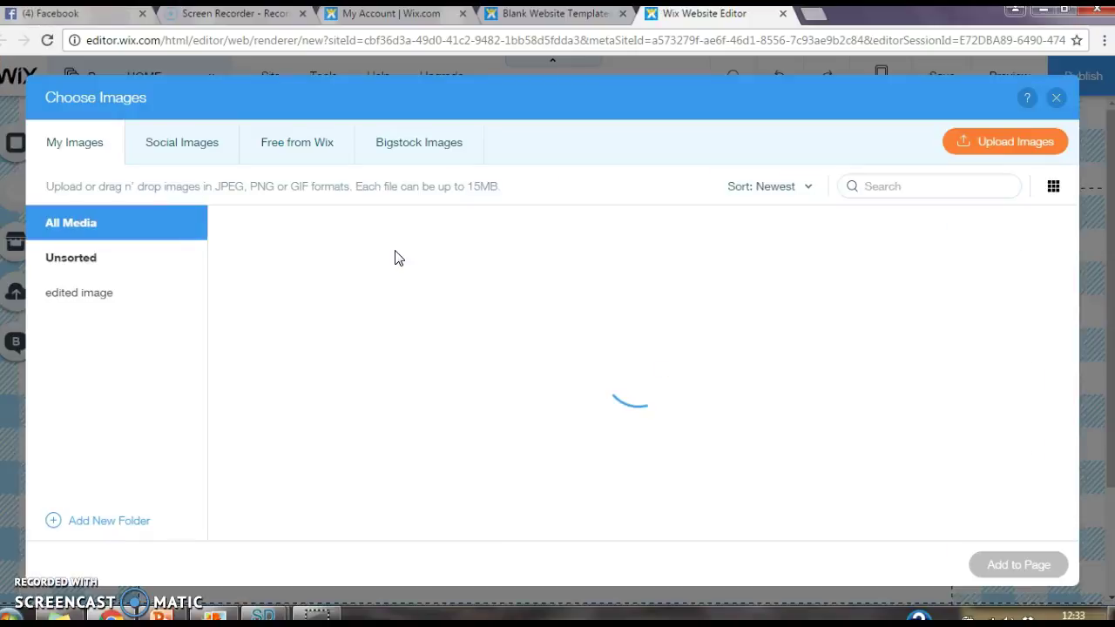
{"action": "left_click", "coordinate": [253, 279]}
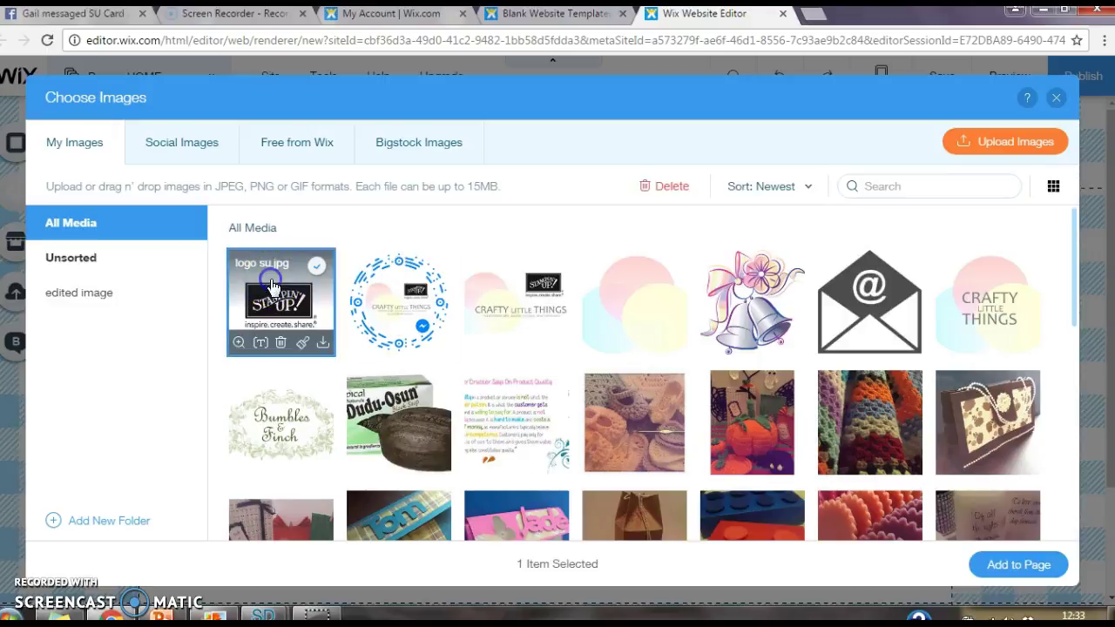
{"action": "left_click", "coordinate": [1018, 567]}
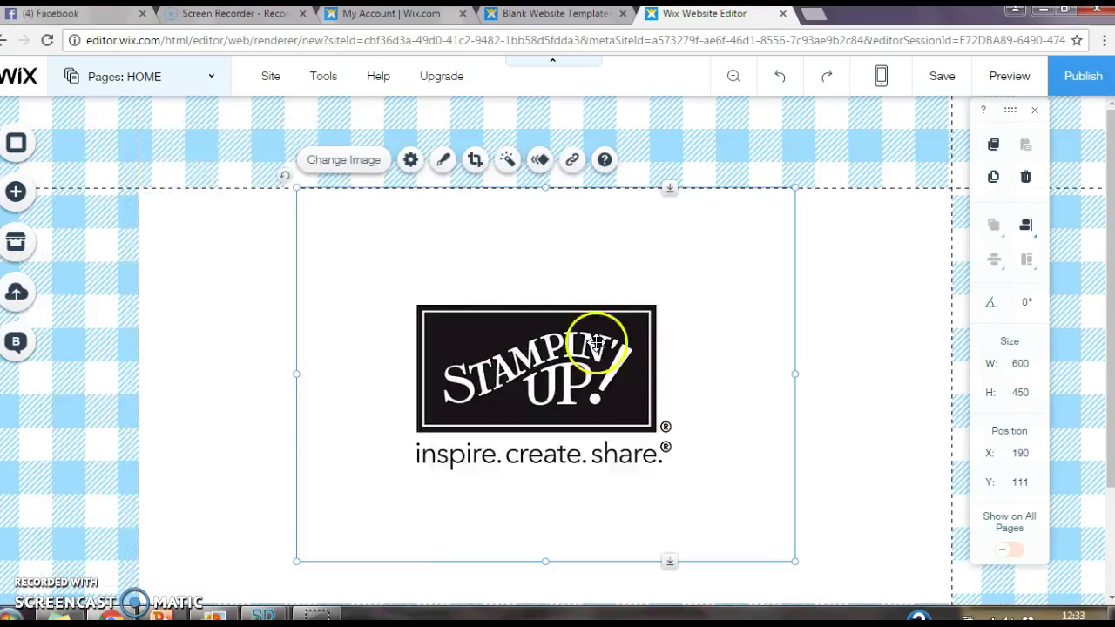
Crop the Stampin' Up! image closely around the logo and its tagline, and apply the crop
{"action": "left_click", "coordinate": [477, 162]}
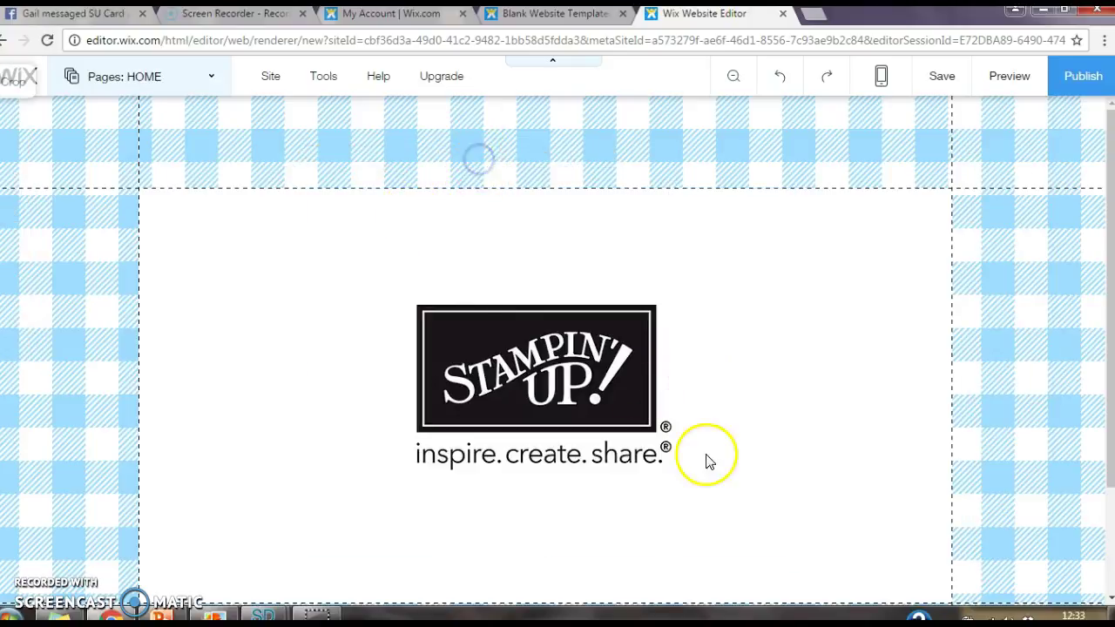
{"action": "left_click_drag", "start_coordinate": [792, 561], "coordinate": [677, 474]}
{"action": "left_click_drag", "start_coordinate": [296, 190], "coordinate": [409, 294]}
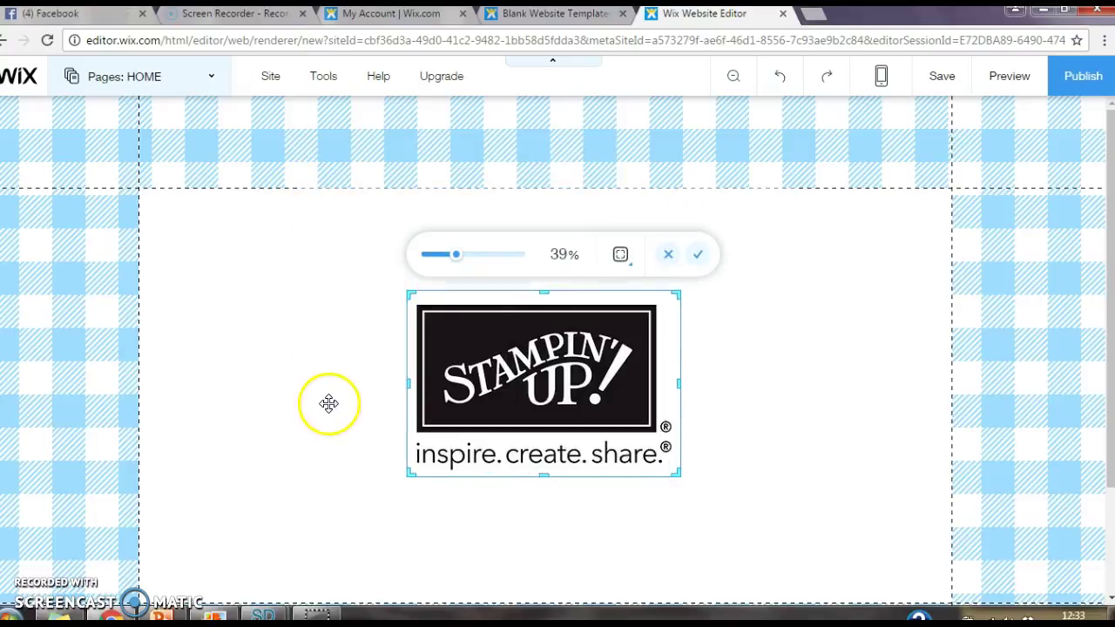
{"action": "left_click", "coordinate": [699, 256]}
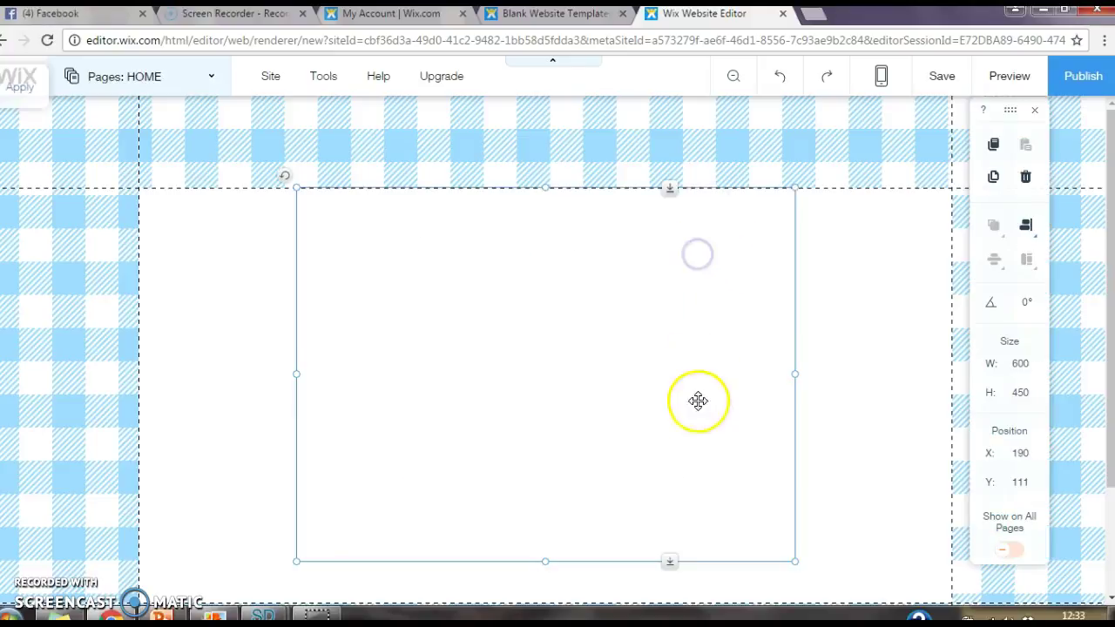
Shrink the logo to about 221 by 151, move it to about X 730, Y 127, and hide the floating editing toolbar
{"action": "left_click_drag", "start_coordinate": [682, 476], "coordinate": [590, 410]}
{"action": "left_click_drag", "start_coordinate": [502, 342], "coordinate": [842, 253]}
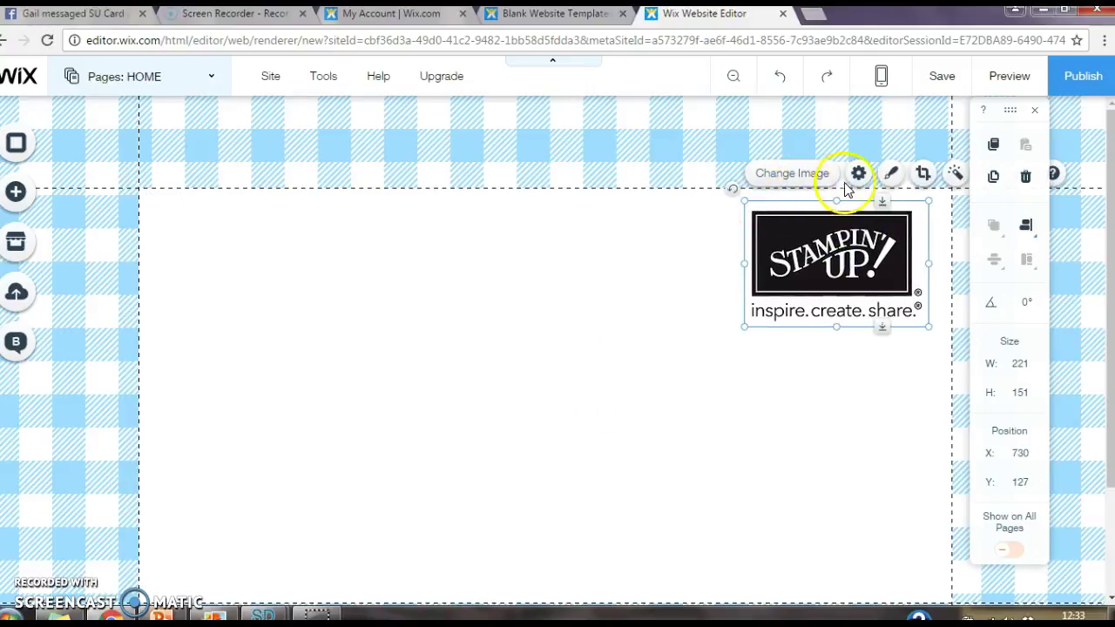
{"action": "left_click", "coordinate": [1034, 111]}
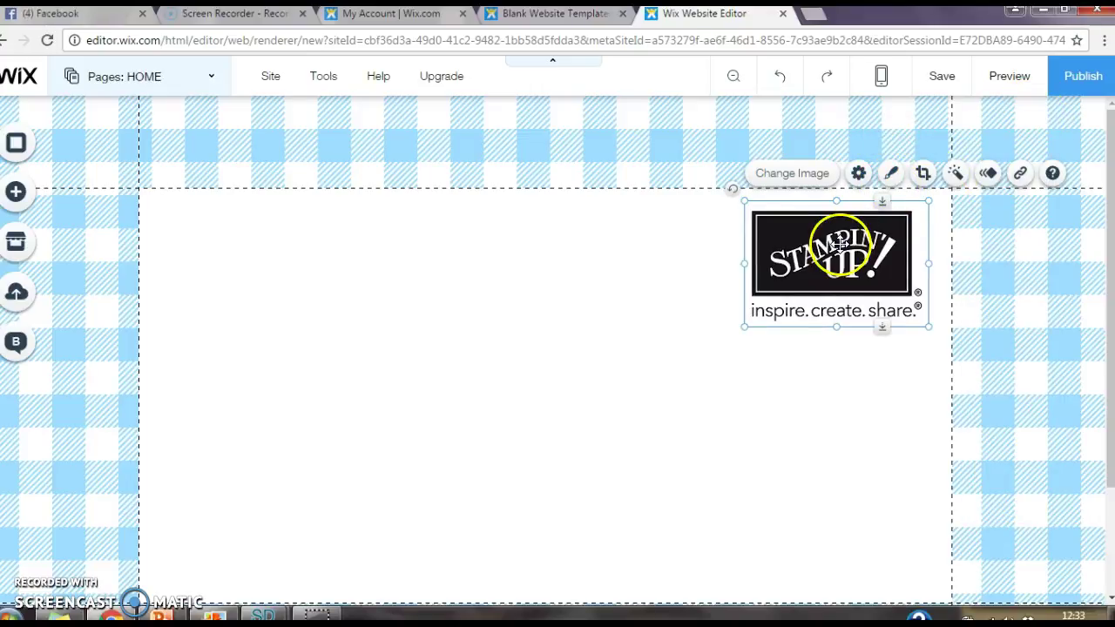
Give the logo image the dark frame design with tape at its top and bottom edges
{"action": "left_click", "coordinate": [898, 179]}
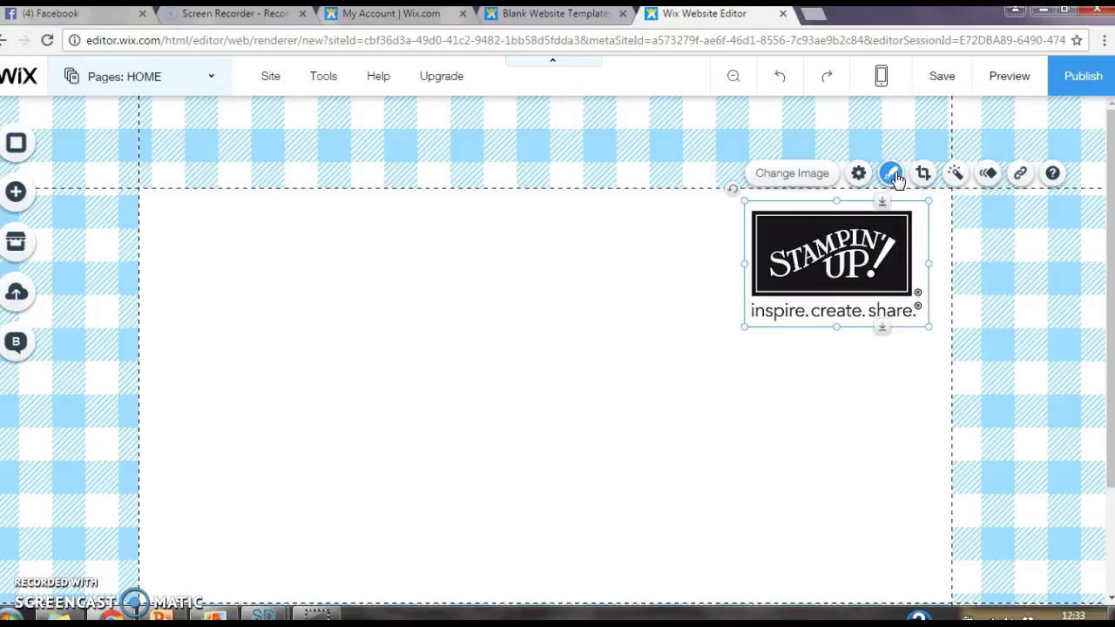
{"action": "left_click", "coordinate": [898, 179]}
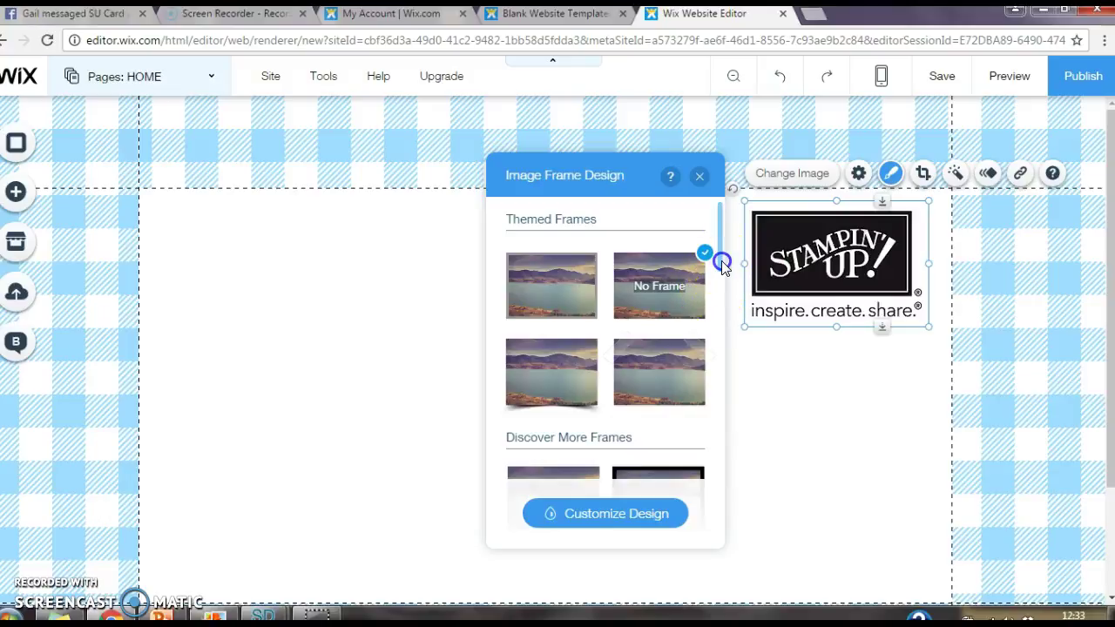
{"action": "left_click_drag", "start_coordinate": [722, 277], "coordinate": [721, 445]}
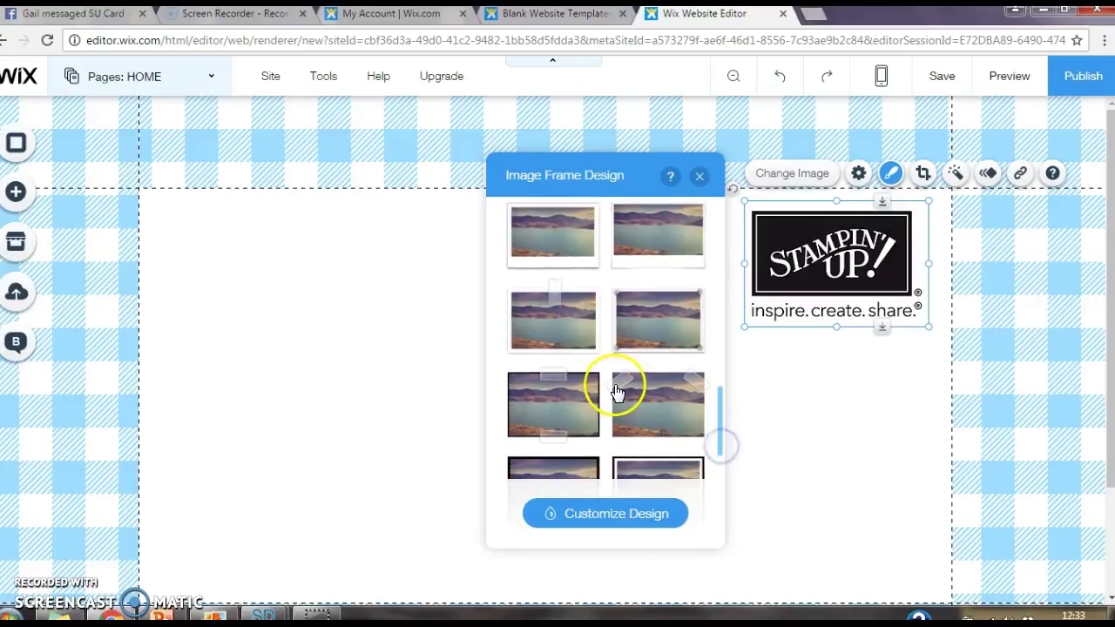
{"action": "left_click", "coordinate": [566, 408]}
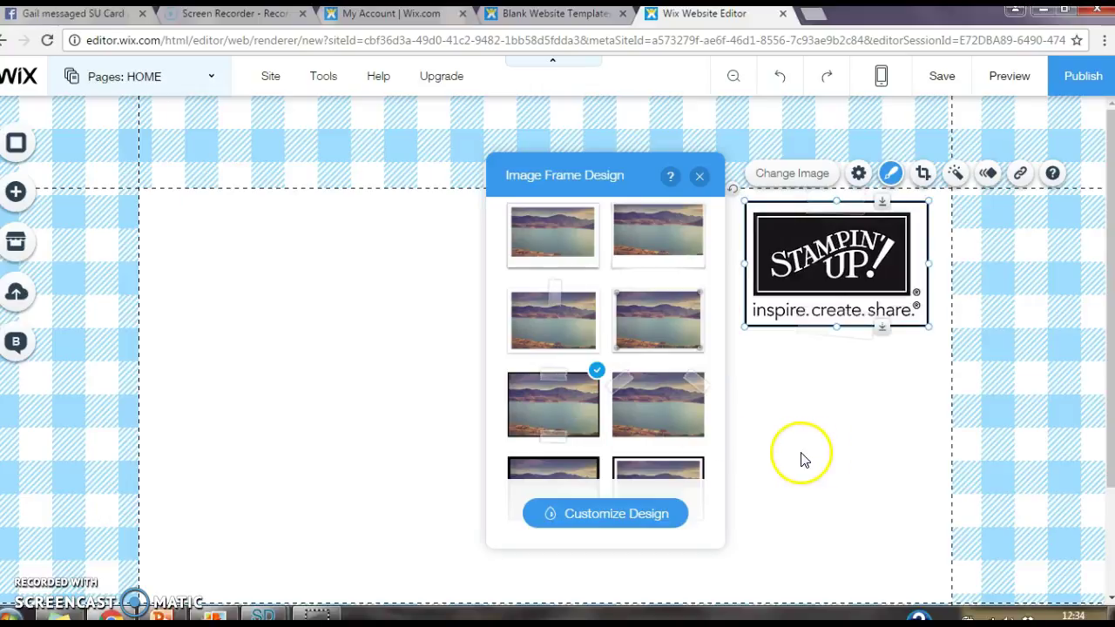
{"action": "left_click", "coordinate": [926, 177]}
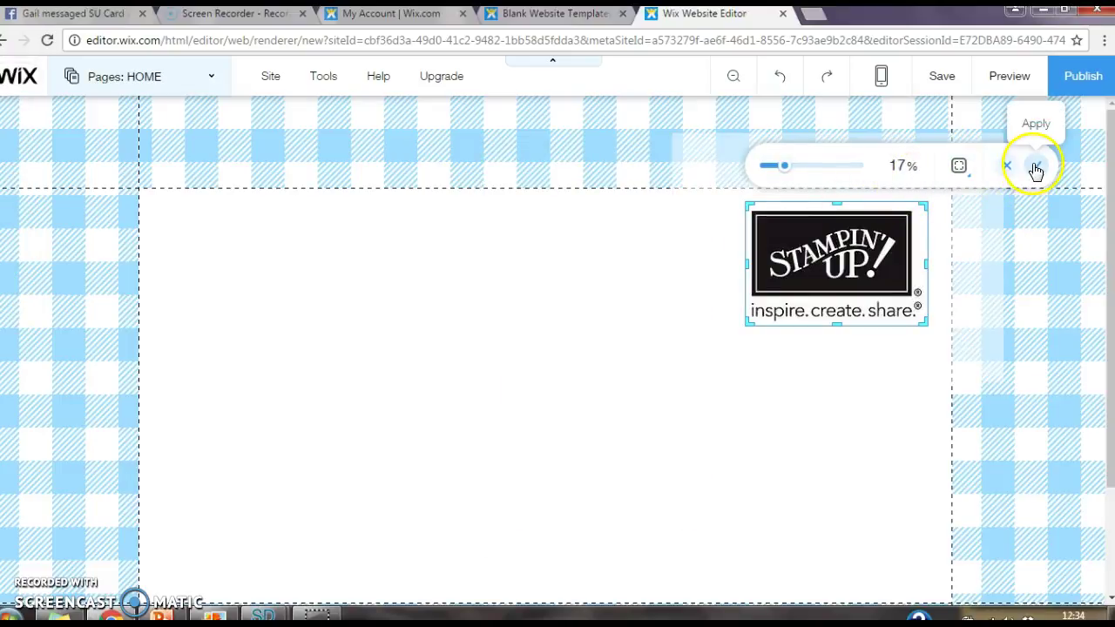
{"action": "left_click", "coordinate": [1033, 167]}
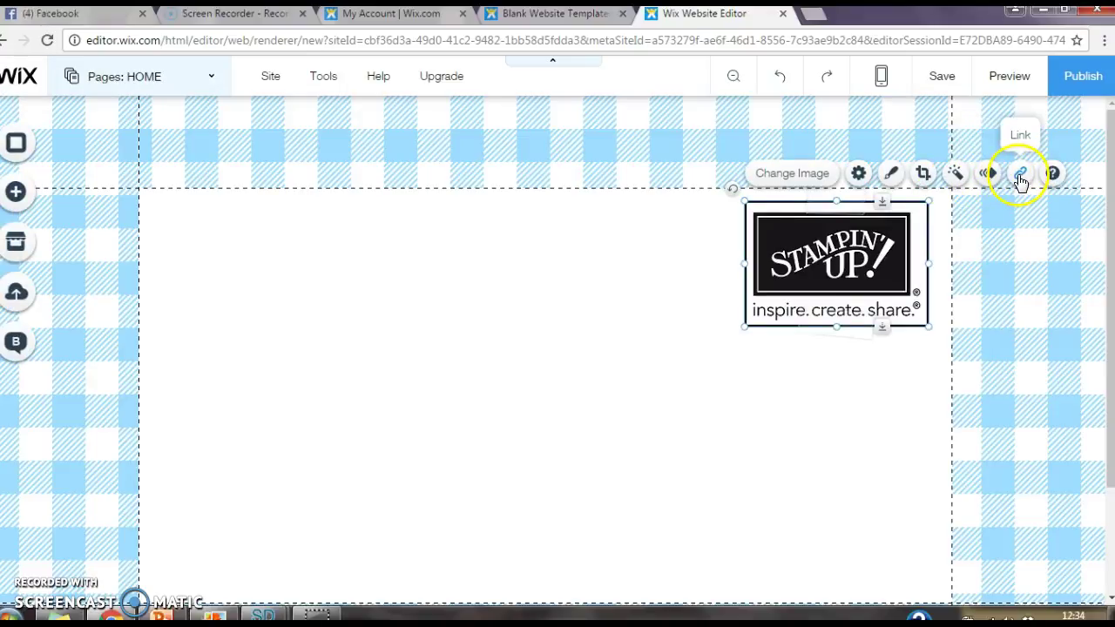
{"action": "left_click", "coordinate": [1022, 175]}
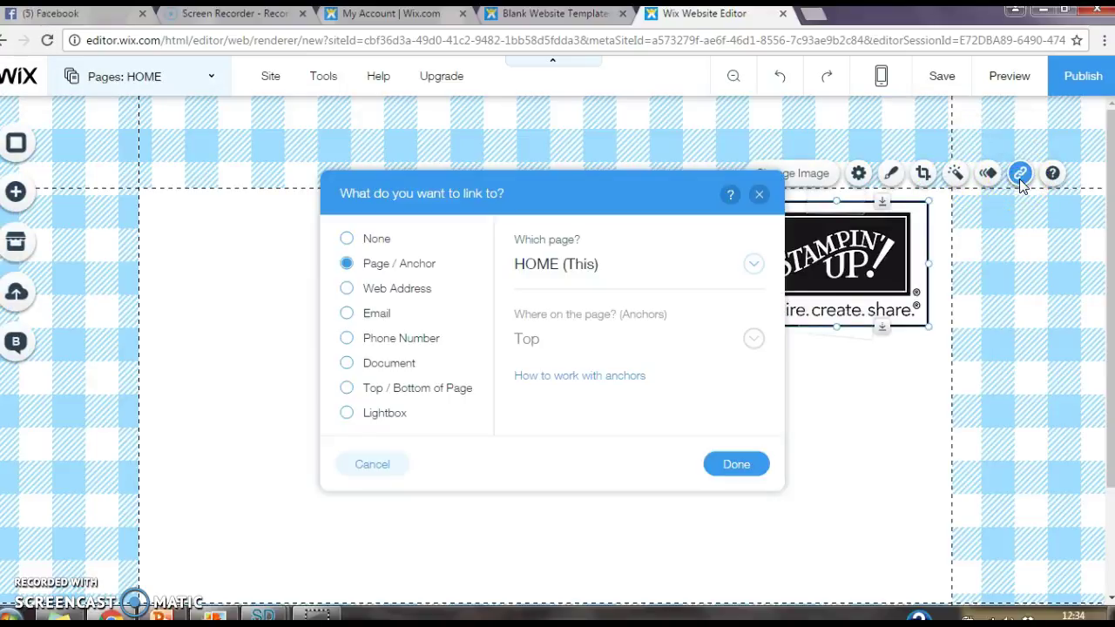
{"action": "left_click", "coordinate": [347, 291]}
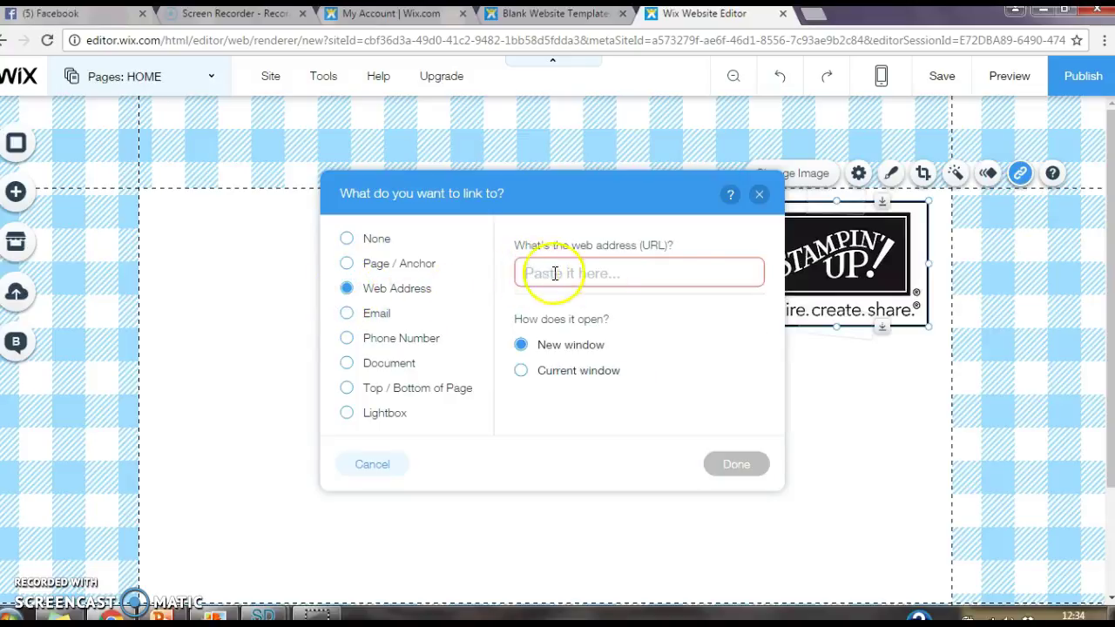
{"action": "left_click", "coordinate": [659, 278]}
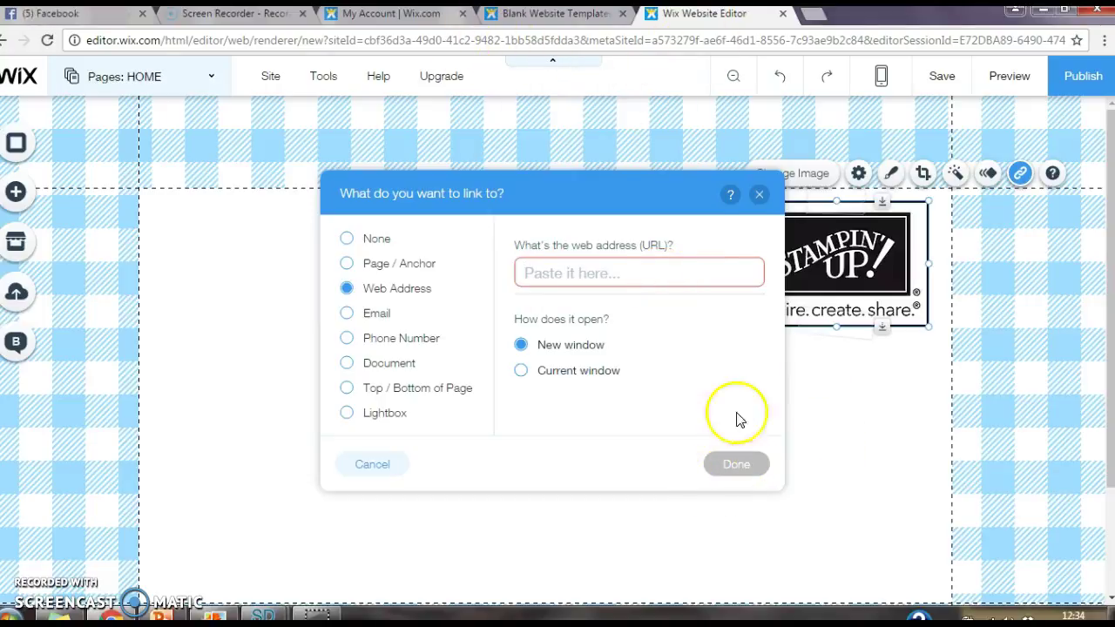
{"action": "left_click", "coordinate": [758, 194]}
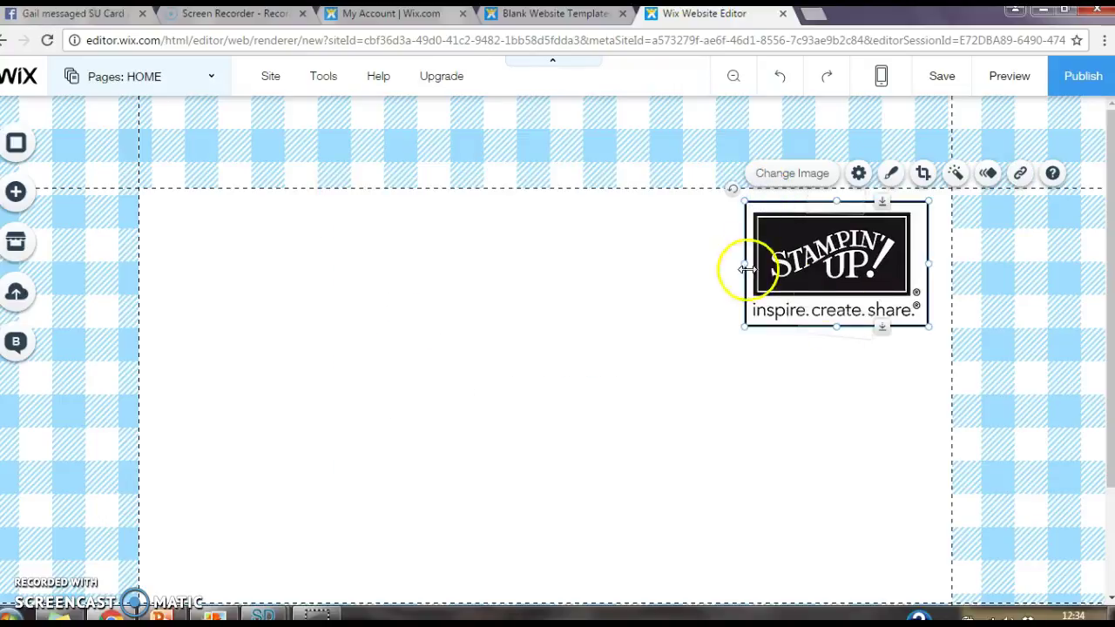
{"action": "left_click", "coordinate": [672, 423]}
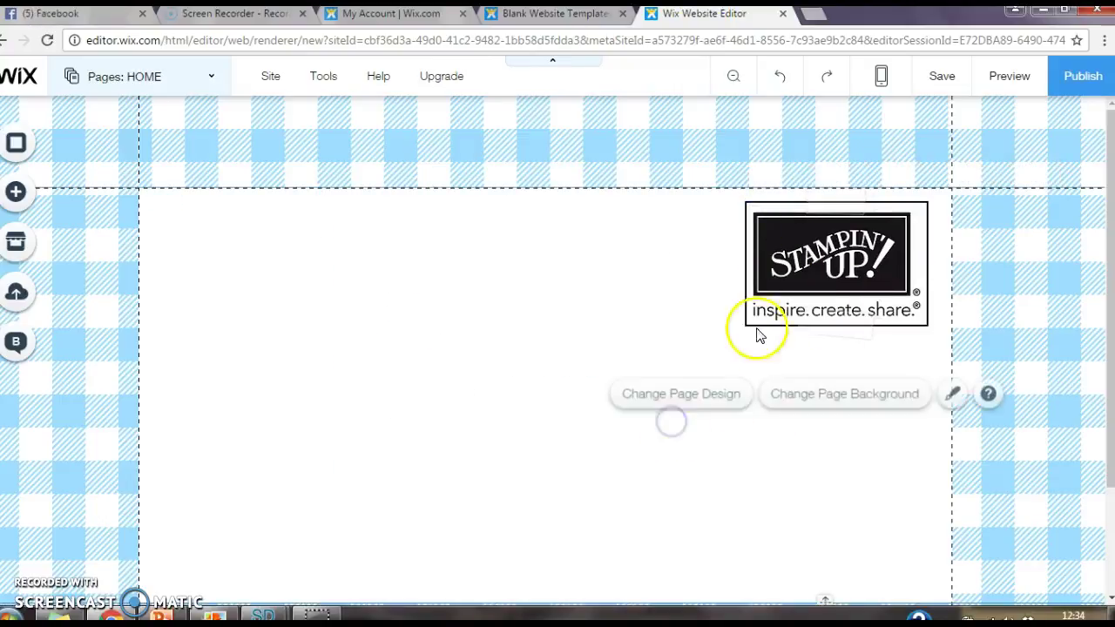
Add the rounded blue Contact Us text button to the page
{"action": "left_click", "coordinate": [28, 190]}
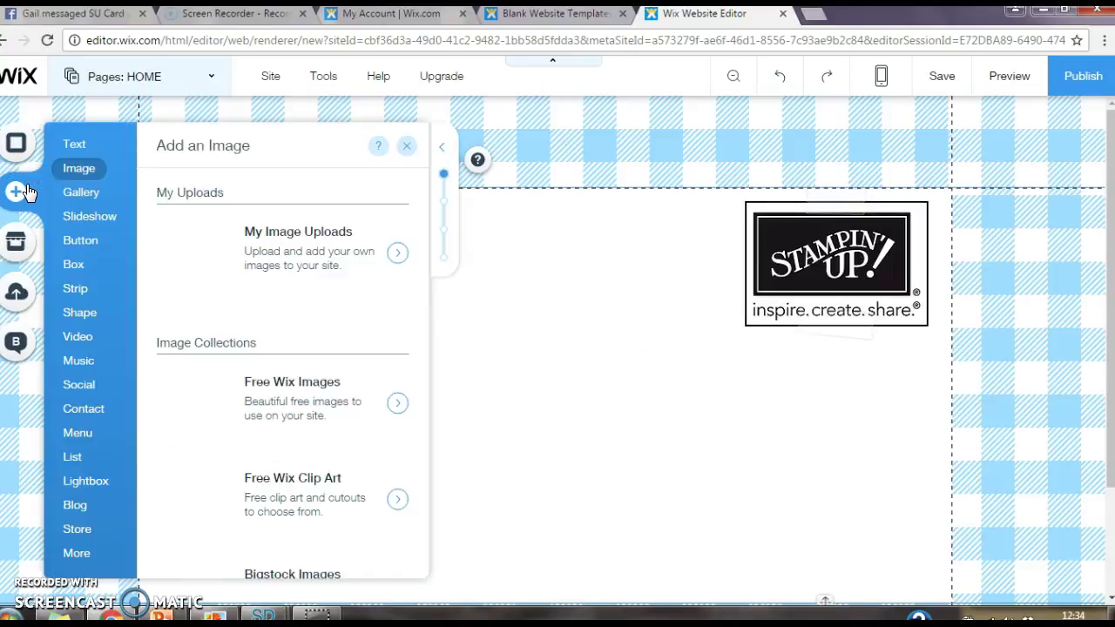
{"action": "left_click", "coordinate": [87, 217]}
{"action": "left_click", "coordinate": [81, 247]}
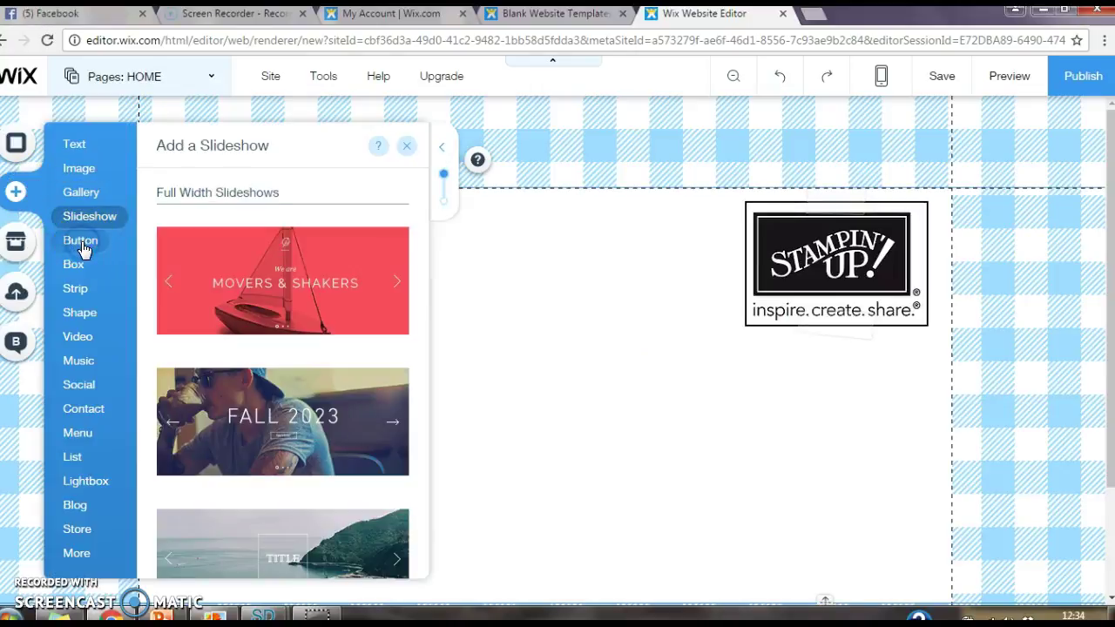
{"action": "left_click", "coordinate": [84, 249]}
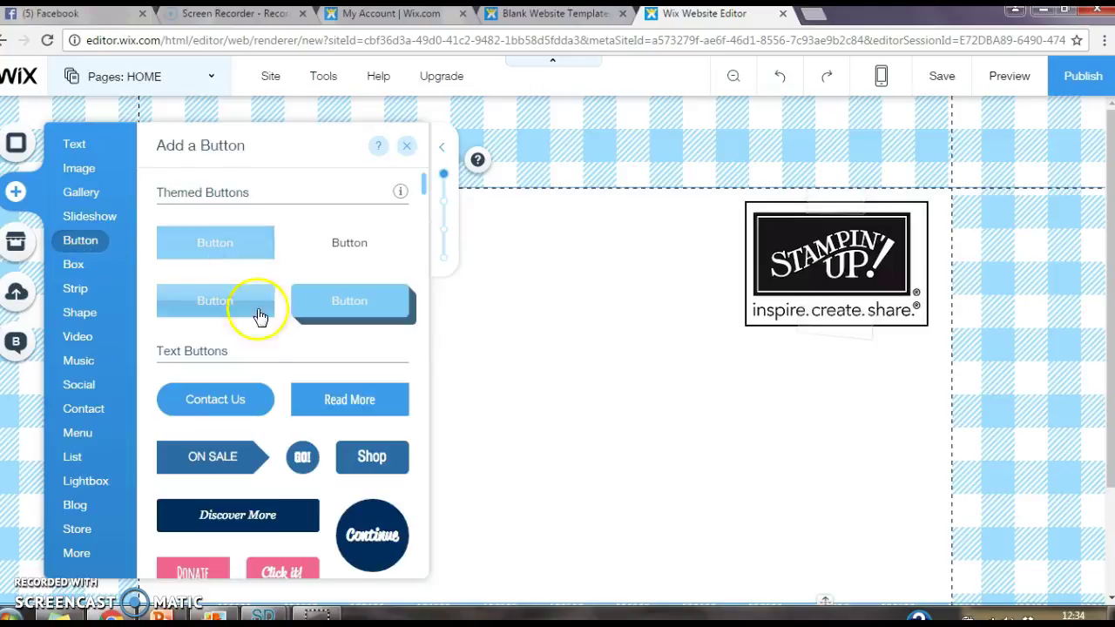
{"action": "left_click", "coordinate": [245, 401]}
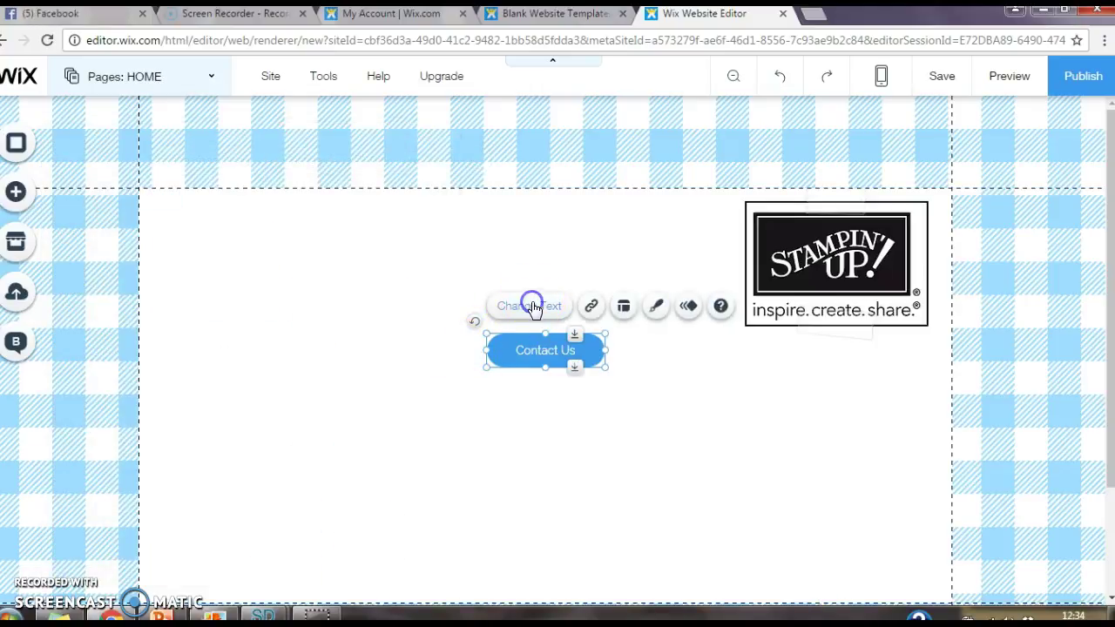
Change the Contact Us button's text to "Shop Stampin Up!" and place the button just below the Stampin' Up! logo
{"action": "left_click", "coordinate": [531, 306]}
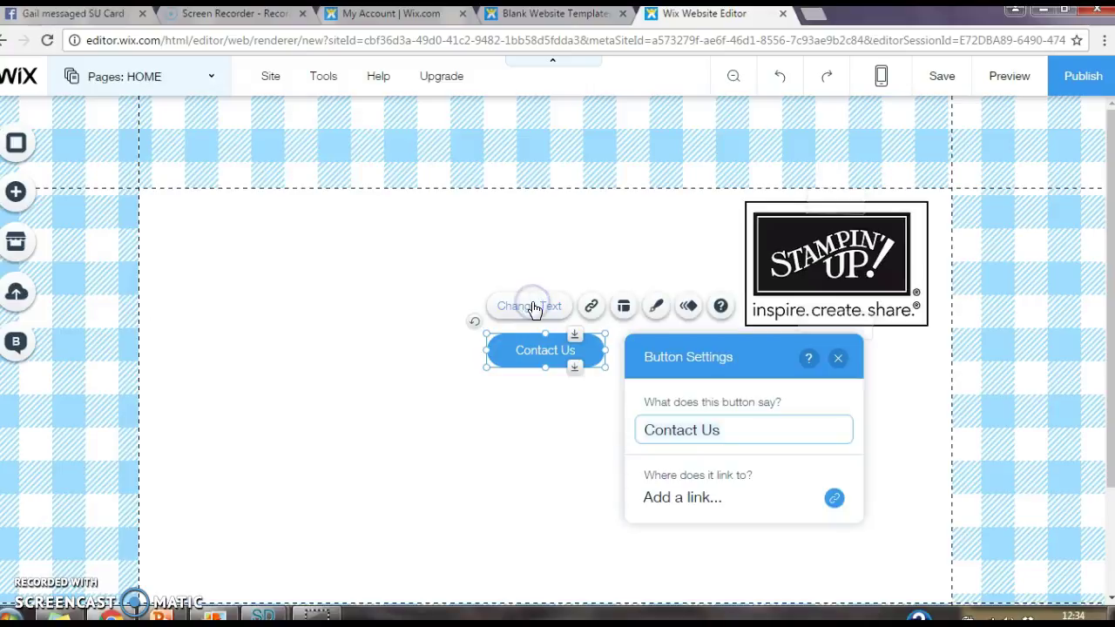
{"action": "left_click", "coordinate": [728, 421]}
{"action": "type", "text": "Shop Stampin"}
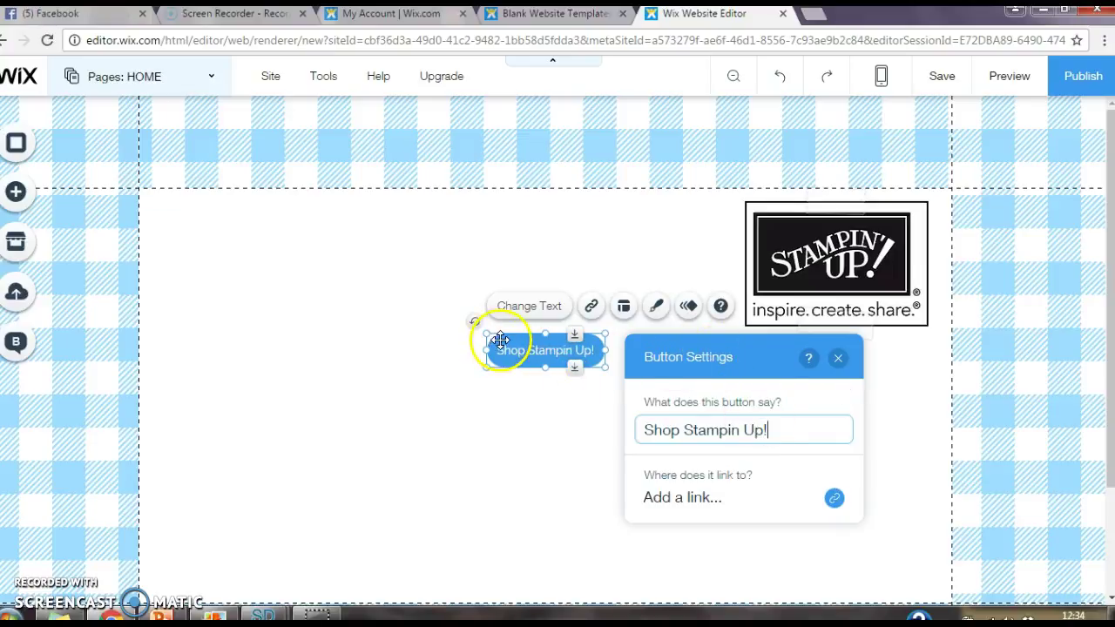
{"action": "left_click_drag", "start_coordinate": [502, 341], "coordinate": [818, 375]}
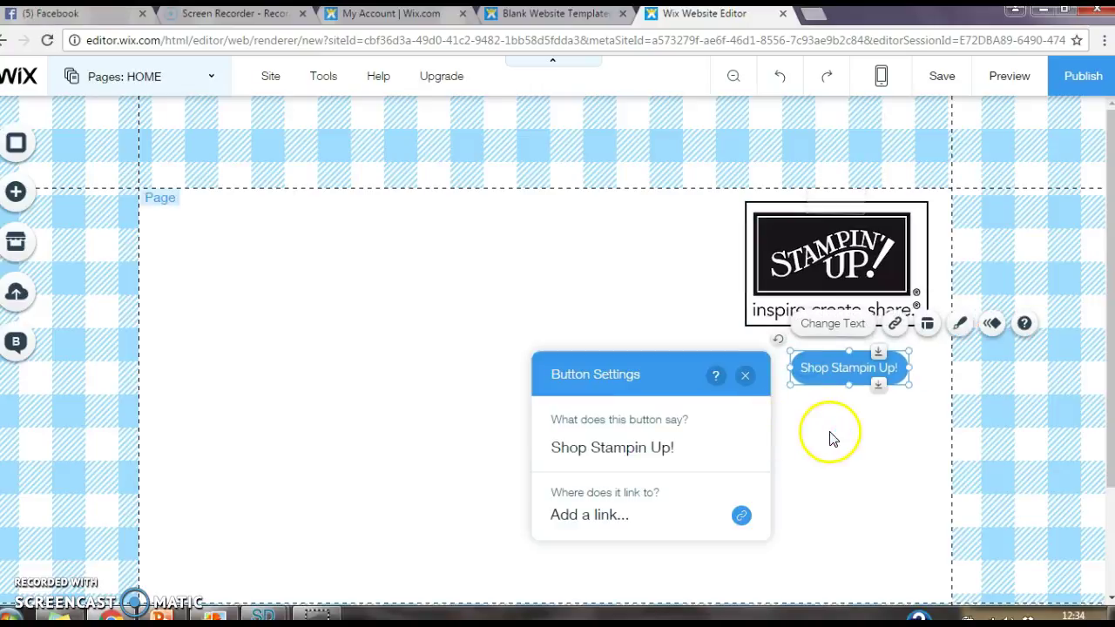
{"action": "left_click", "coordinate": [896, 327]}
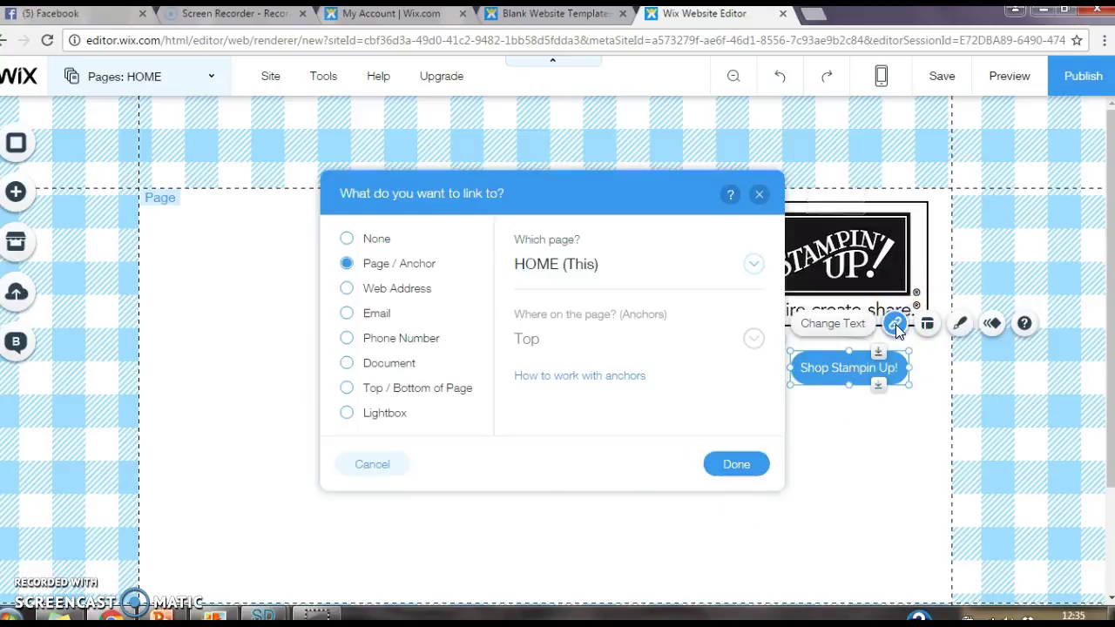
{"action": "left_click", "coordinate": [347, 289]}
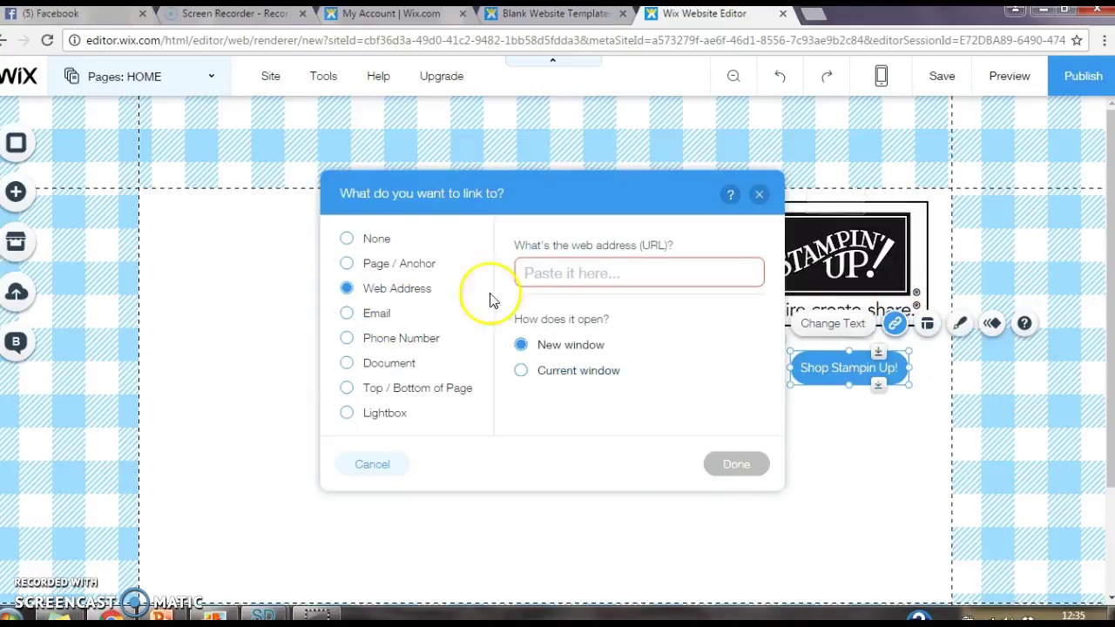
{"action": "left_click", "coordinate": [759, 194]}
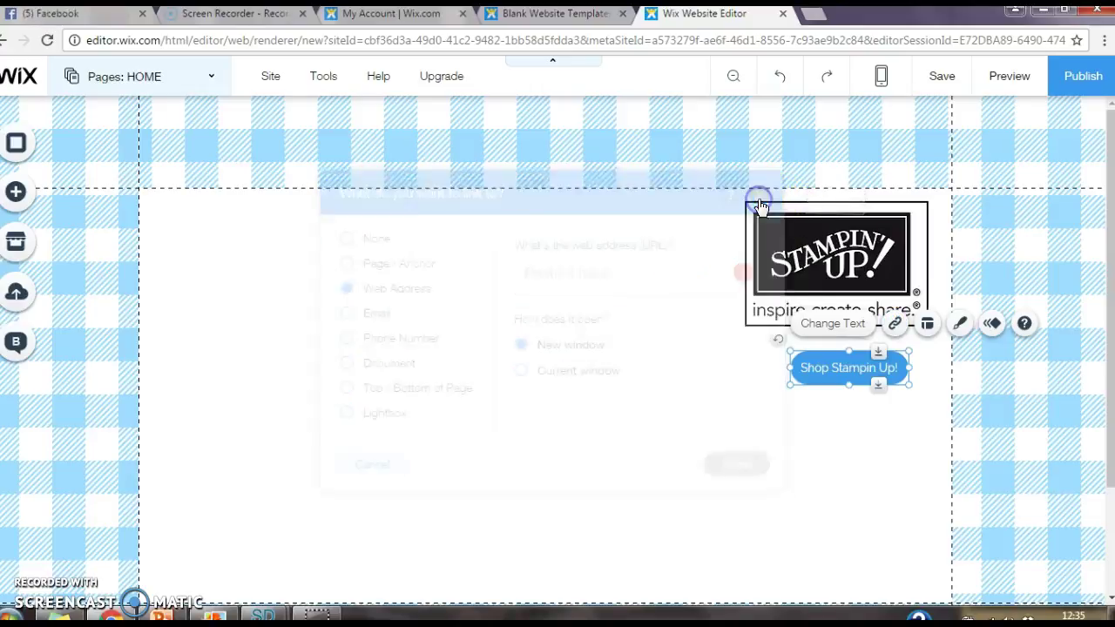
{"action": "left_click", "coordinate": [834, 533]}
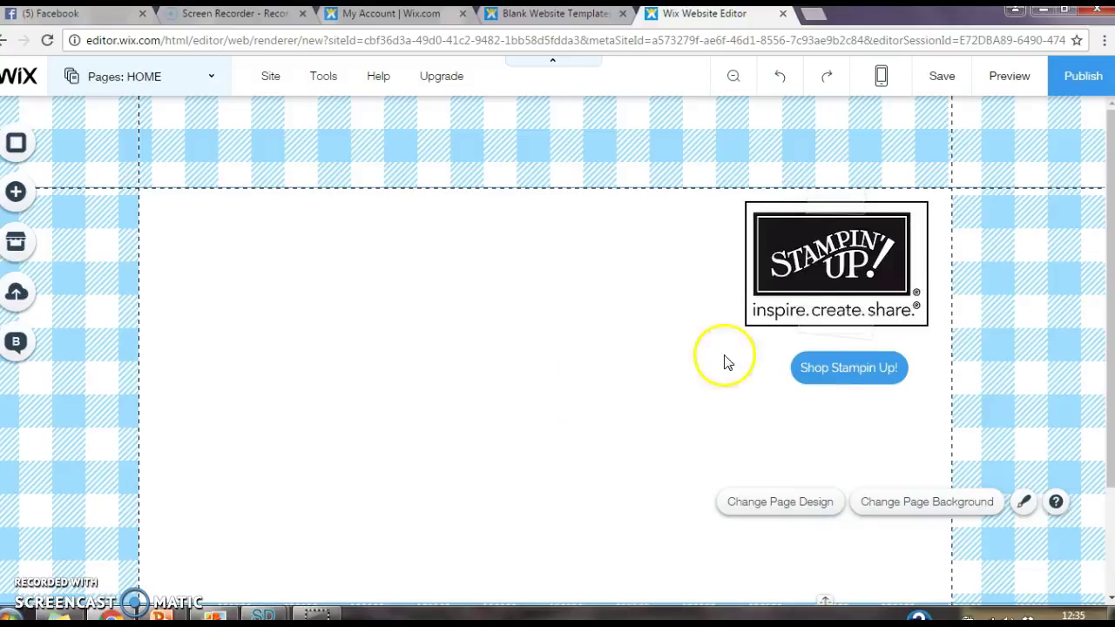
Add a Big Title text element and widen it across the empty area beside the Stampin' Up! logo
{"action": "left_click", "coordinate": [17, 193]}
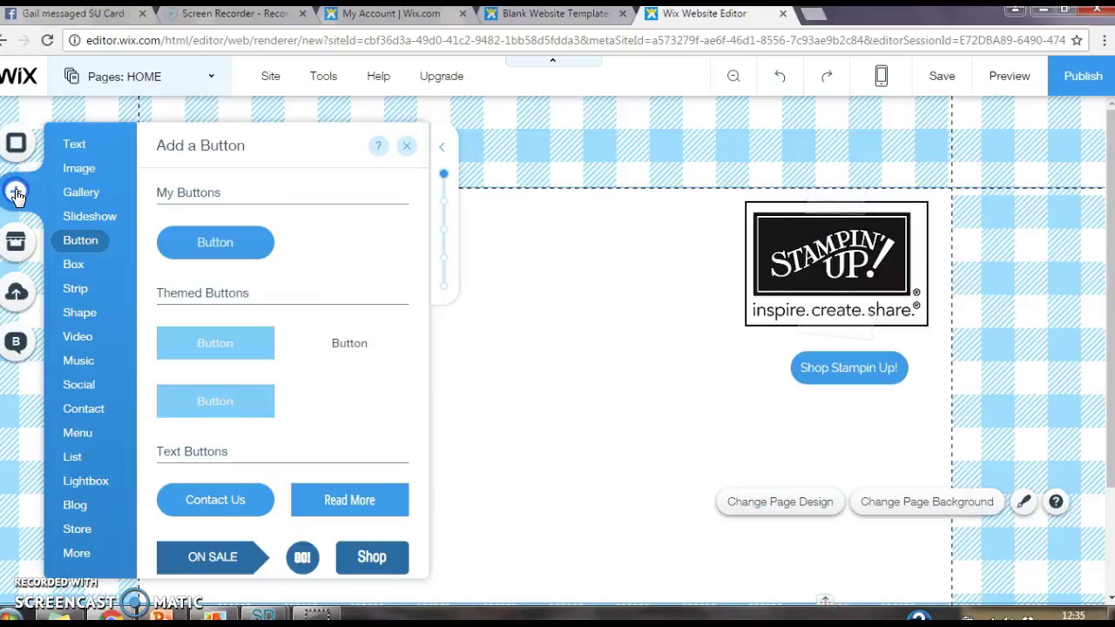
{"action": "left_click", "coordinate": [77, 144]}
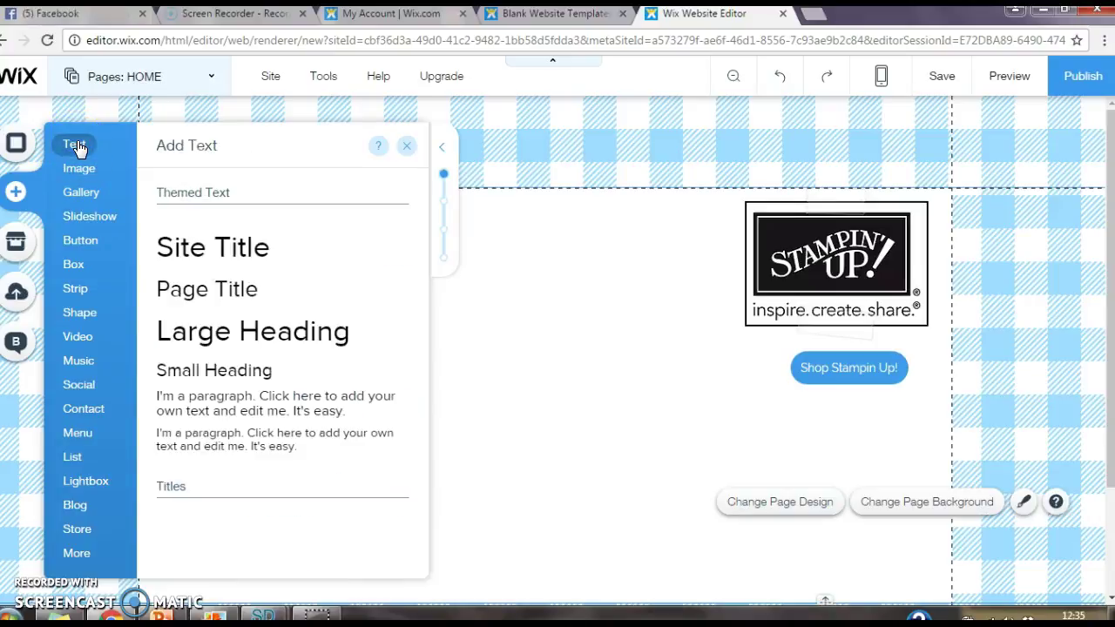
{"action": "left_click", "coordinate": [256, 541]}
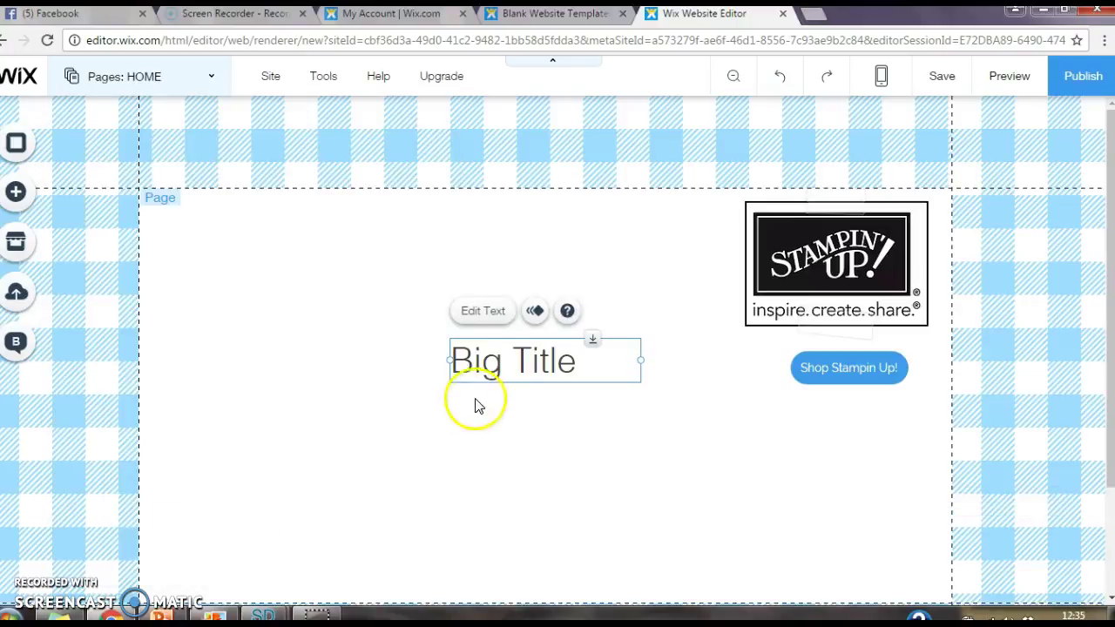
{"action": "left_click_drag", "start_coordinate": [495, 349], "coordinate": [409, 261]}
{"action": "left_click_drag", "start_coordinate": [555, 269], "coordinate": [699, 266]}
{"action": "left_click_drag", "start_coordinate": [361, 268], "coordinate": [211, 269]}
Replace the Big Title wording with "Mary's Crafts"
{"action": "left_click", "coordinate": [241, 223]}
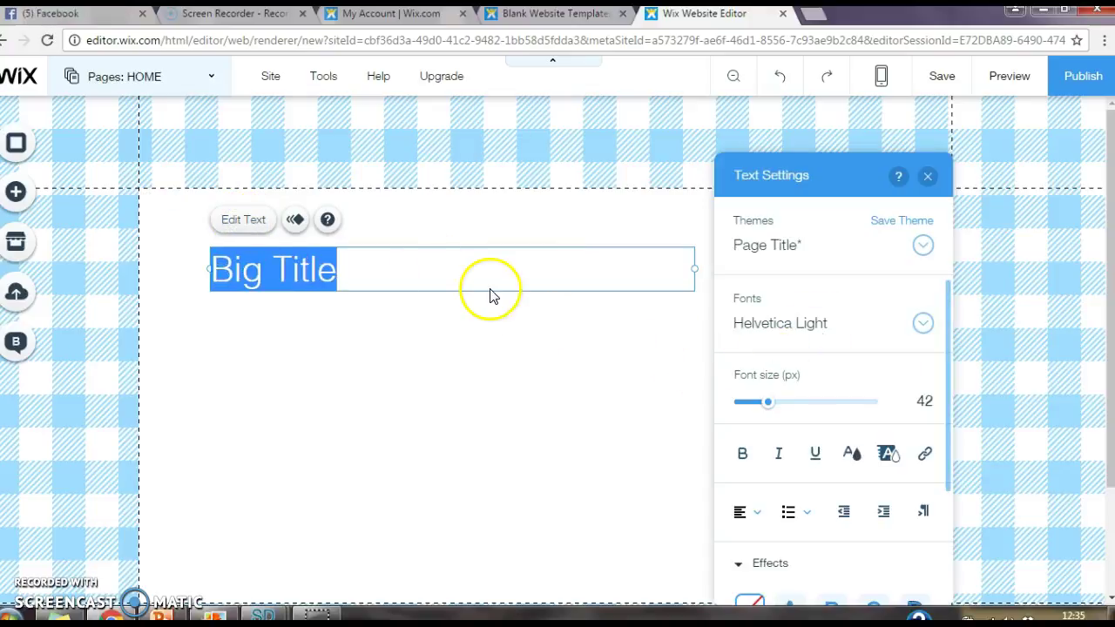
{"action": "type", "text": "Mary's Crafts"}
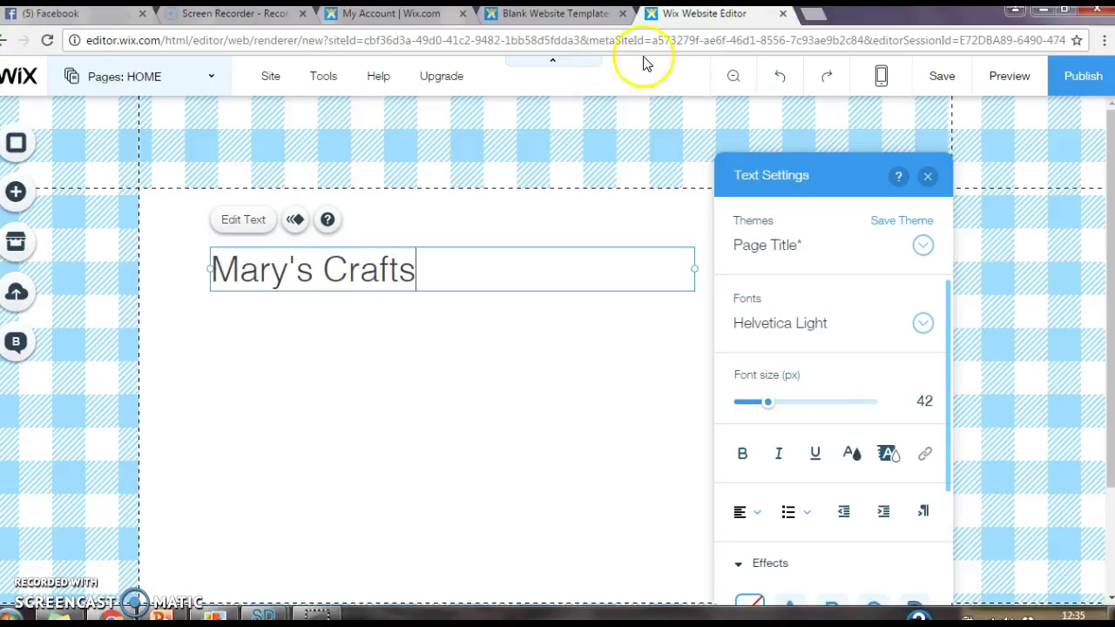
Try to change the title's font to Marck Script
{"action": "left_click", "coordinate": [923, 323]}
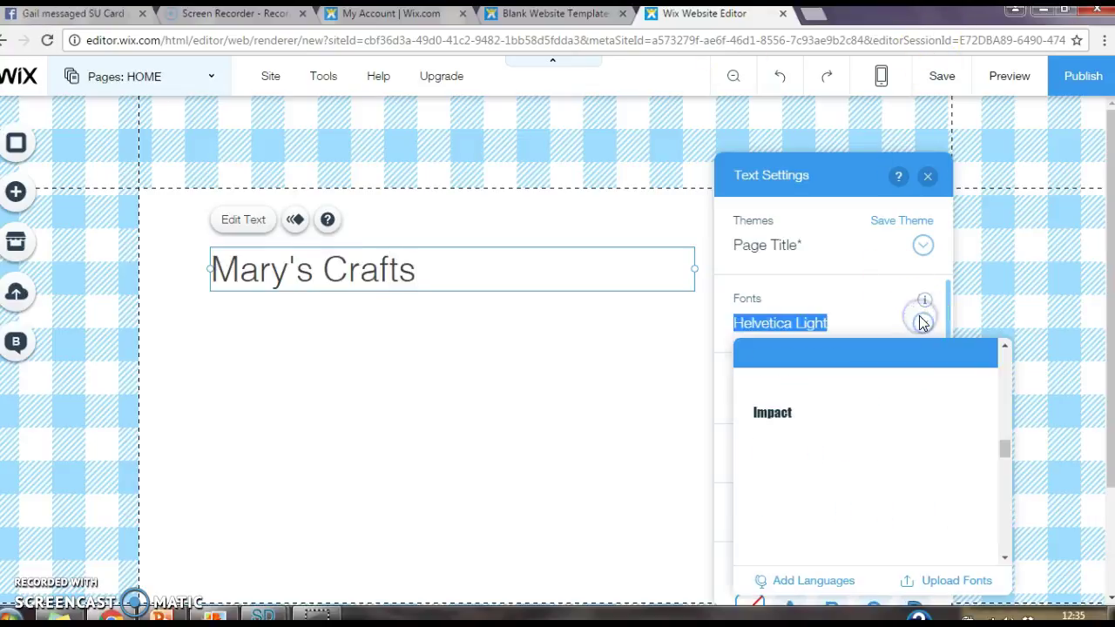
{"action": "left_click_drag", "start_coordinate": [1004, 451], "coordinate": [1001, 485]}
{"action": "left_click", "coordinate": [817, 350]}
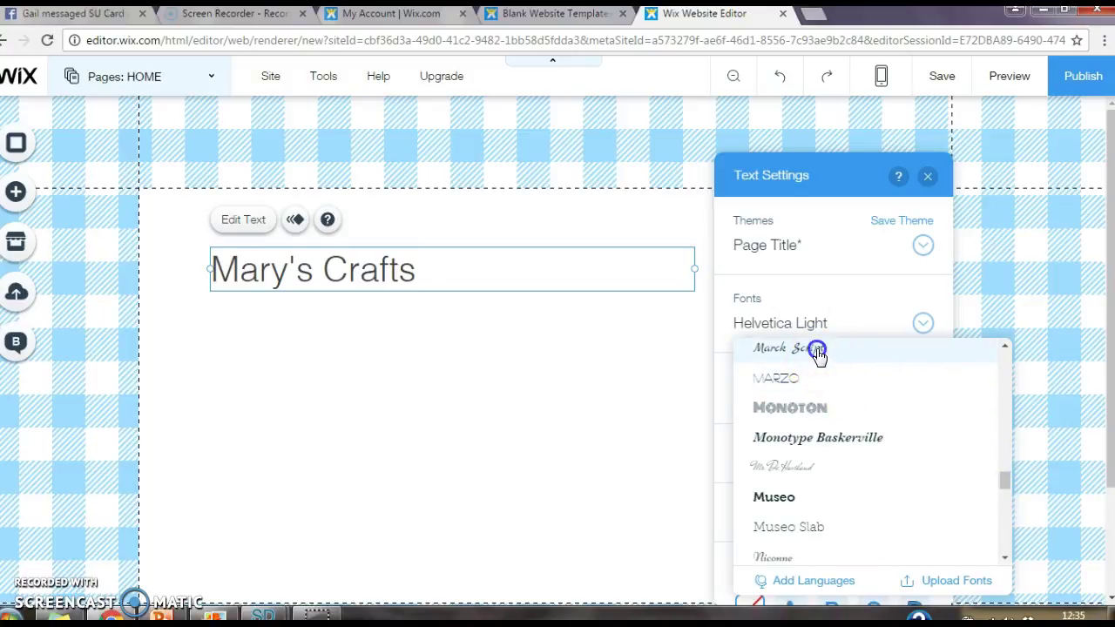
Set the whole "Mary's Crafts" title in the Marck Script font at 86 px
{"action": "left_click_drag", "start_coordinate": [410, 267], "coordinate": [219, 253]}
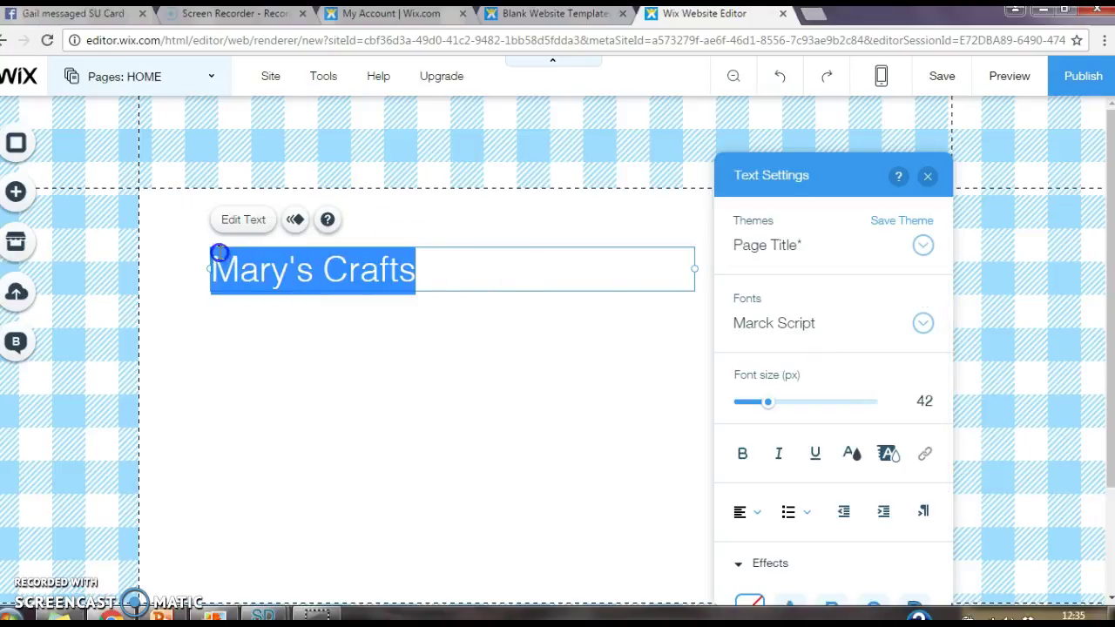
{"action": "left_click", "coordinate": [924, 323]}
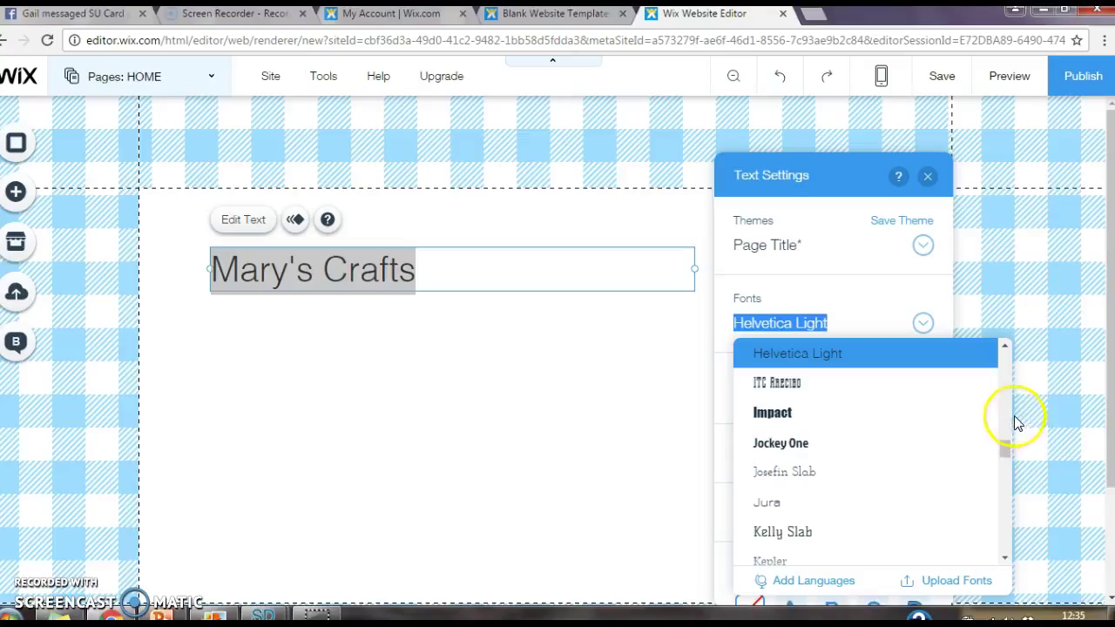
{"action": "left_click_drag", "start_coordinate": [1006, 453], "coordinate": [1006, 479]}
{"action": "left_click", "coordinate": [788, 457]}
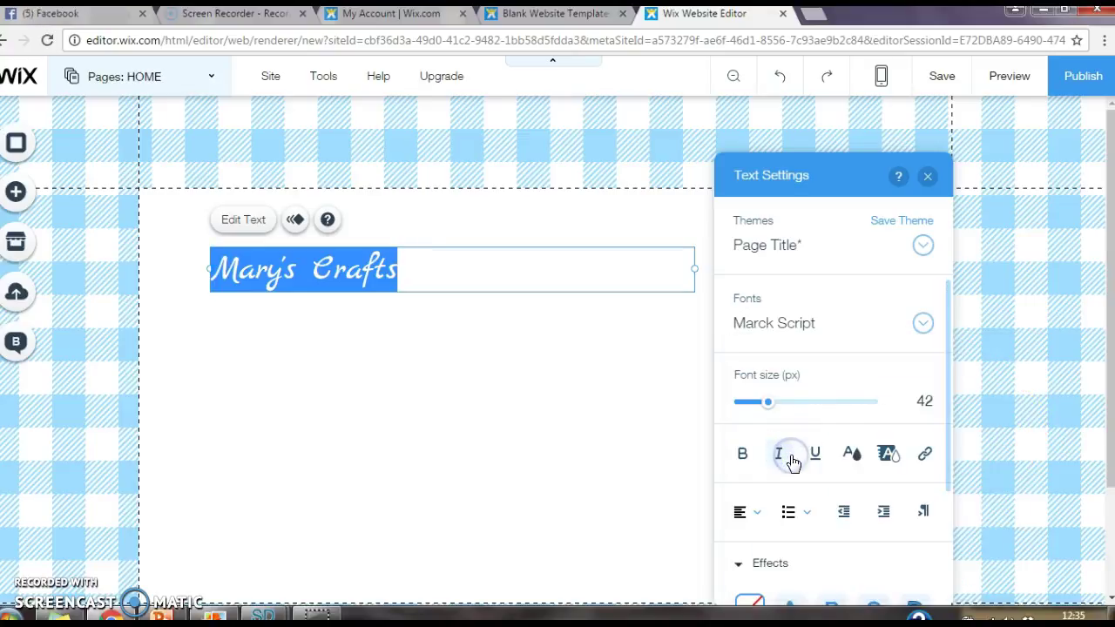
{"action": "left_click", "coordinate": [804, 402]}
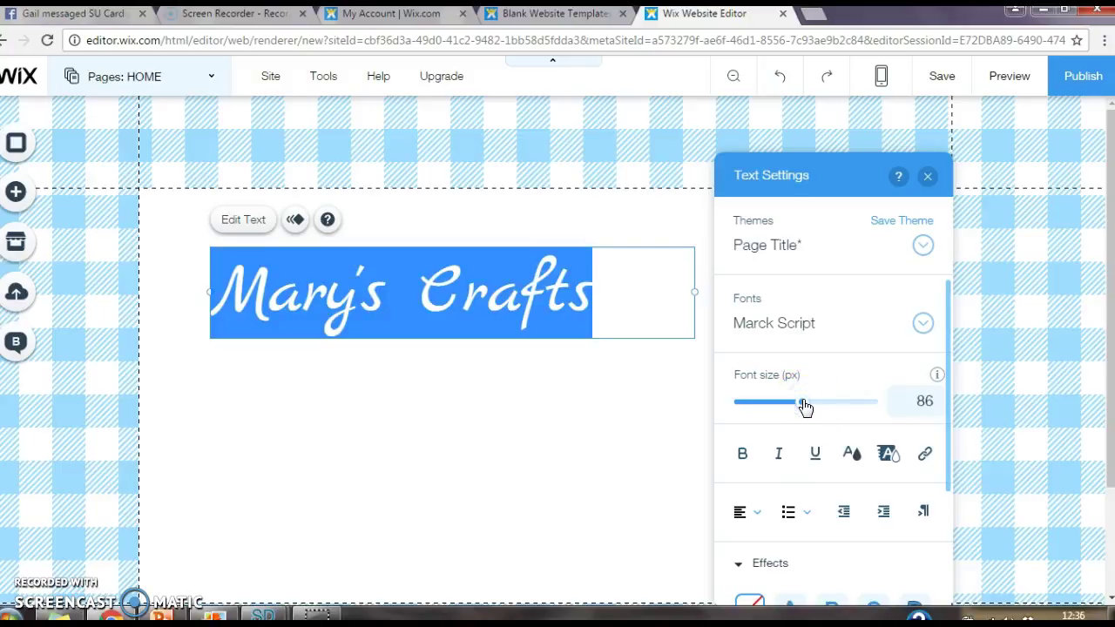
Color the title text with the light blue from the site colors
{"action": "left_click", "coordinate": [852, 456]}
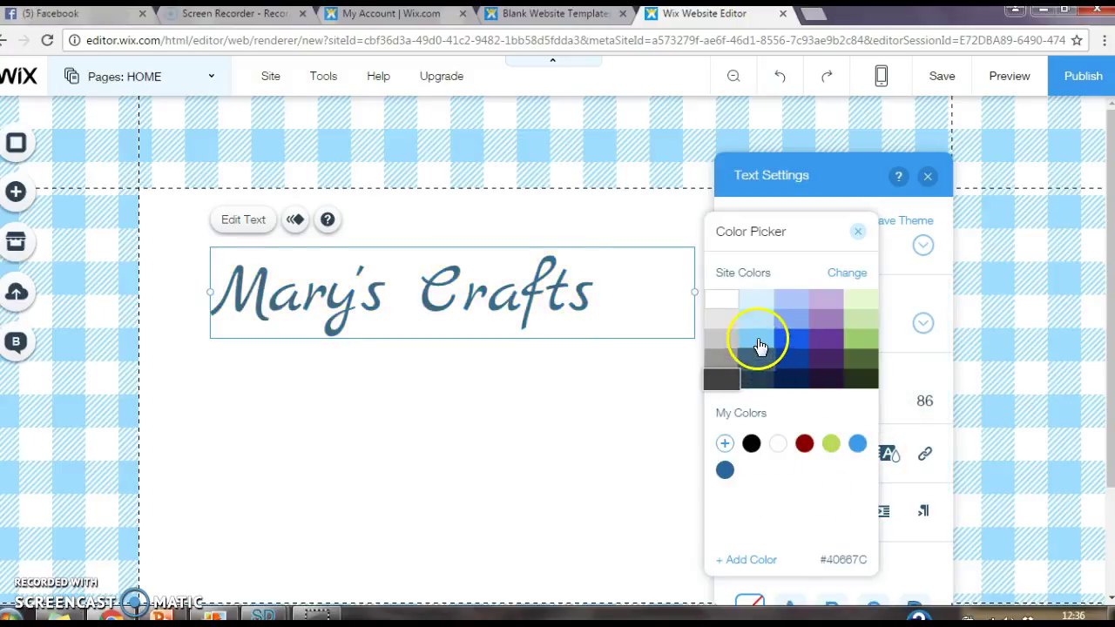
{"action": "left_click", "coordinate": [758, 344]}
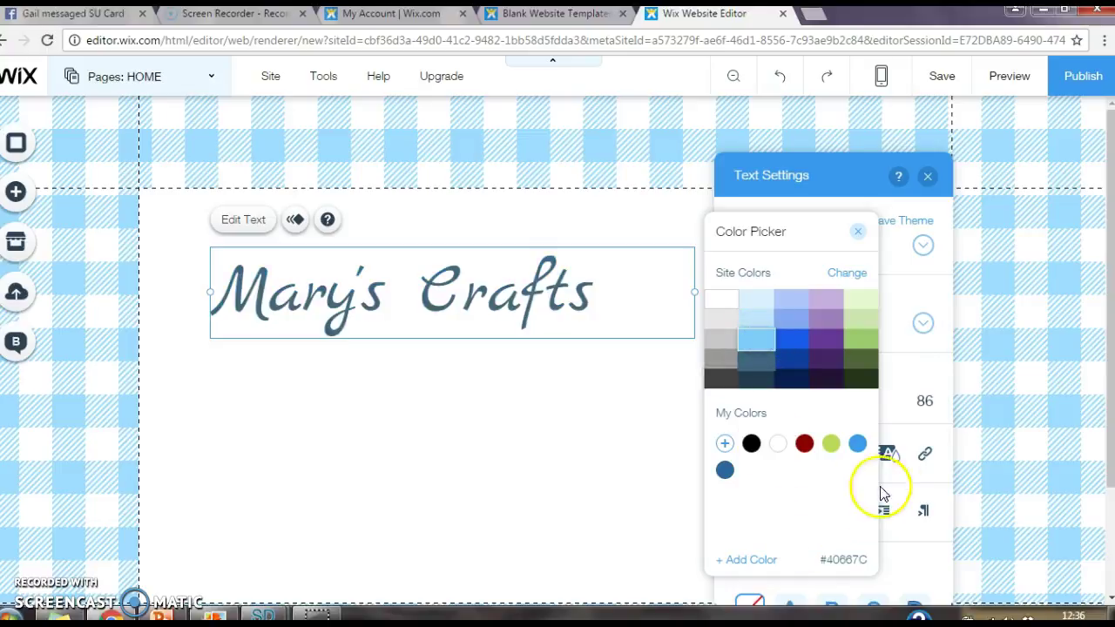
{"action": "left_click", "coordinate": [861, 241]}
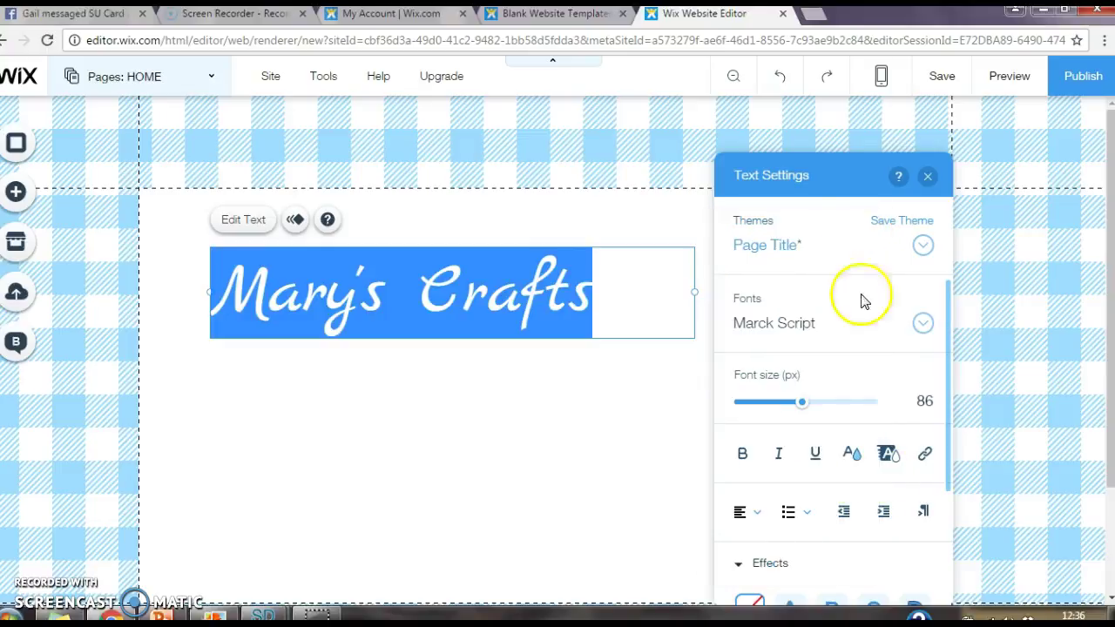
Center the title within its text box, apply text effect C, and leave text editing
{"action": "left_click", "coordinate": [755, 523]}
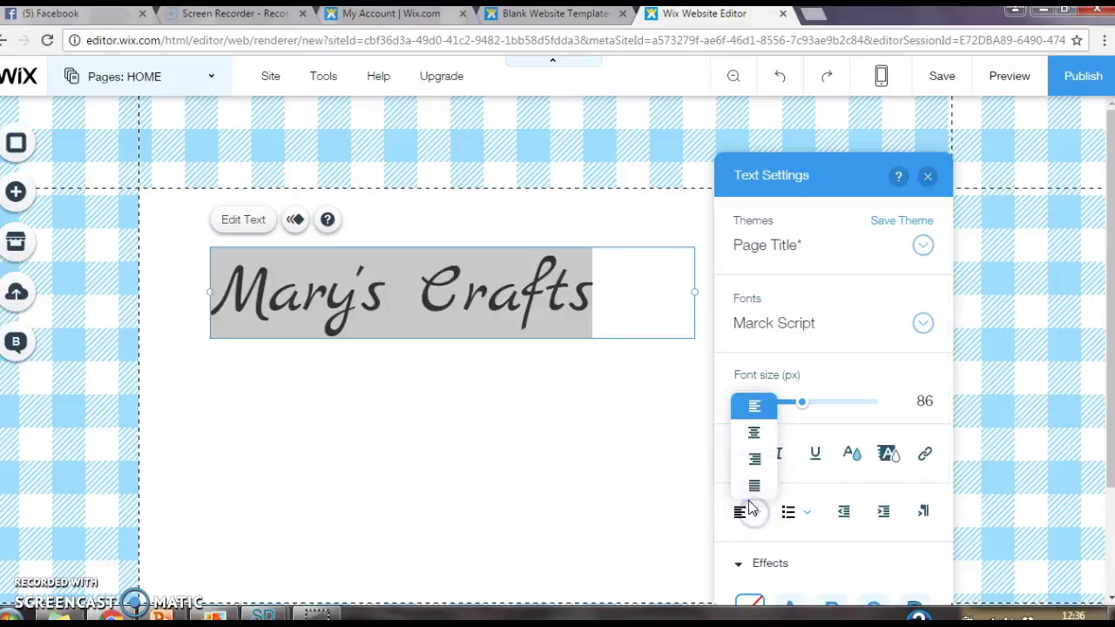
{"action": "left_click", "coordinate": [754, 433]}
{"action": "left_click_drag", "start_coordinate": [951, 404], "coordinate": [946, 469]}
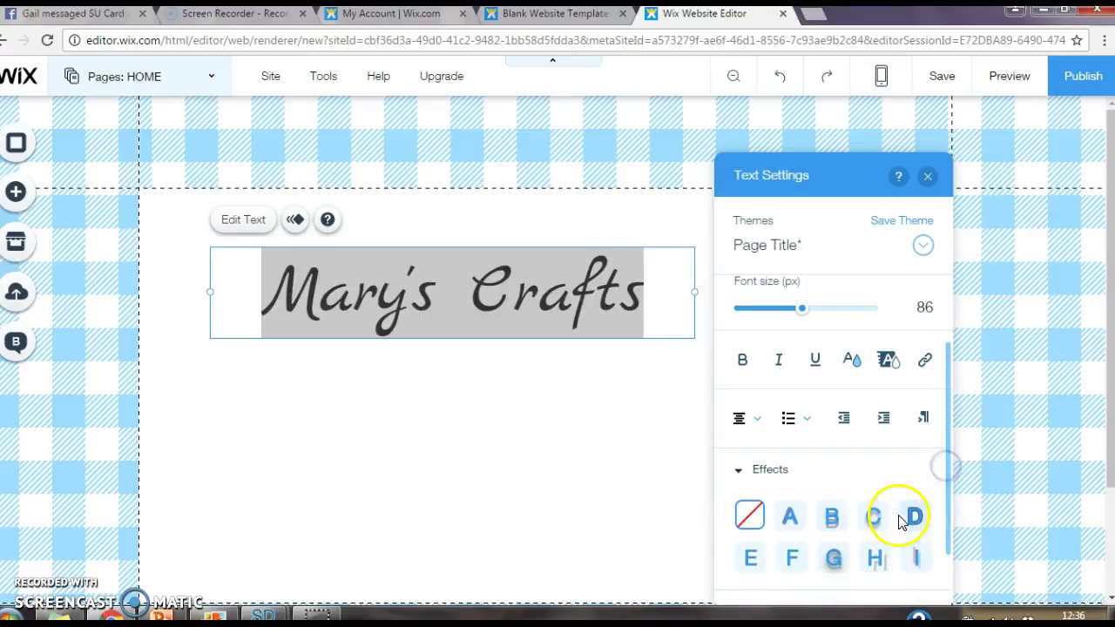
{"action": "left_click", "coordinate": [887, 518]}
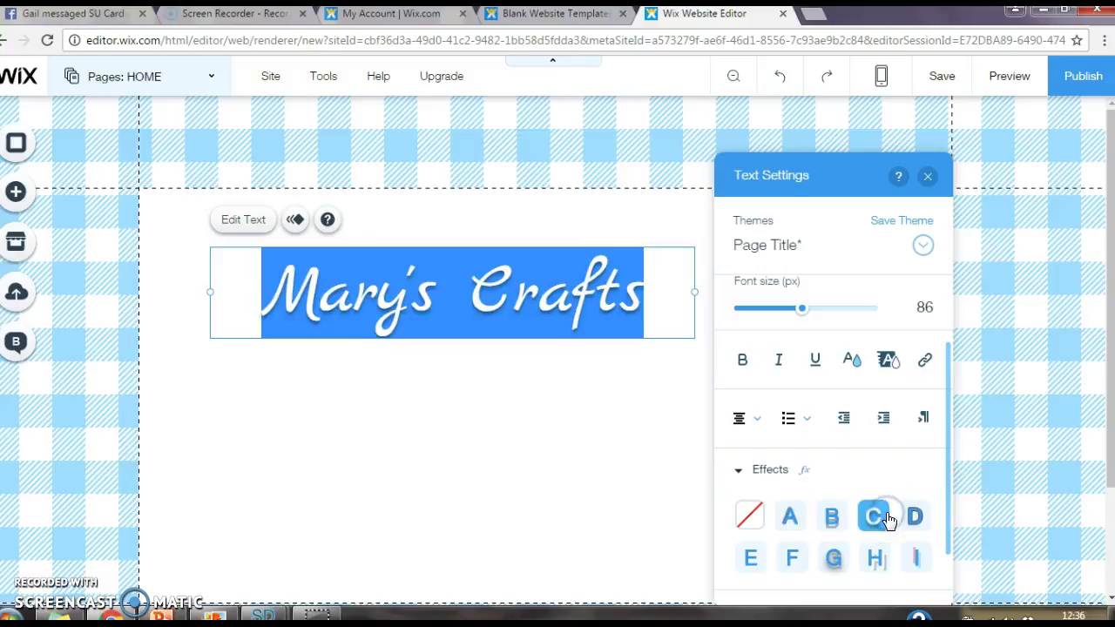
{"action": "left_click", "coordinate": [563, 505]}
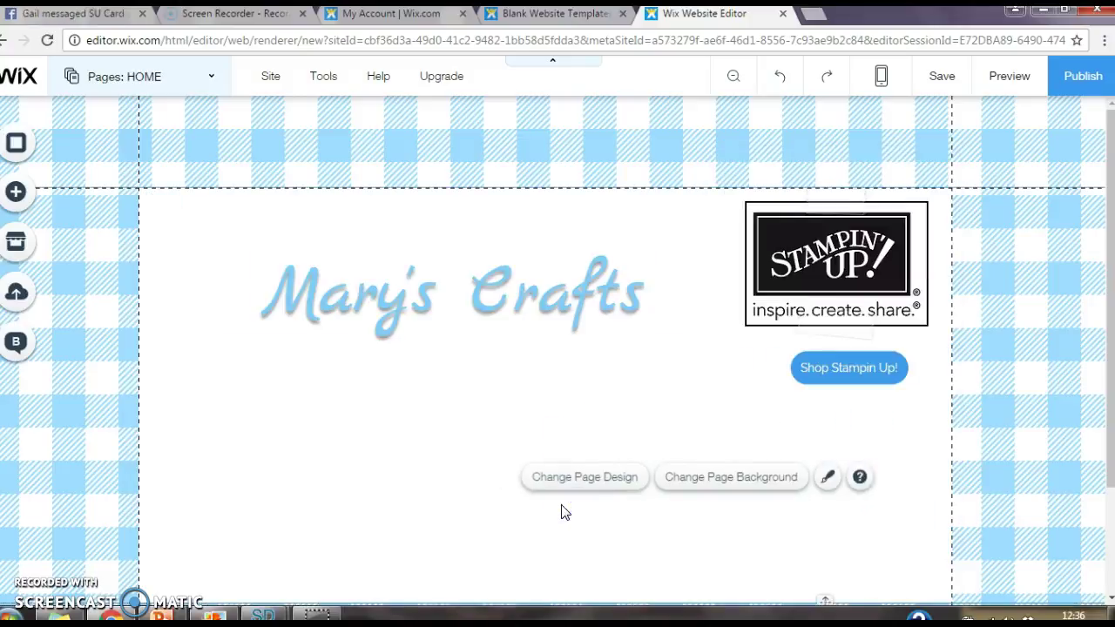
Move the "Mary's Crafts" title slightly higher on the page, level with the Stampin' Up! logo
{"action": "left_click", "coordinate": [518, 267]}
{"action": "left_click_drag", "start_coordinate": [520, 259], "coordinate": [521, 261]}
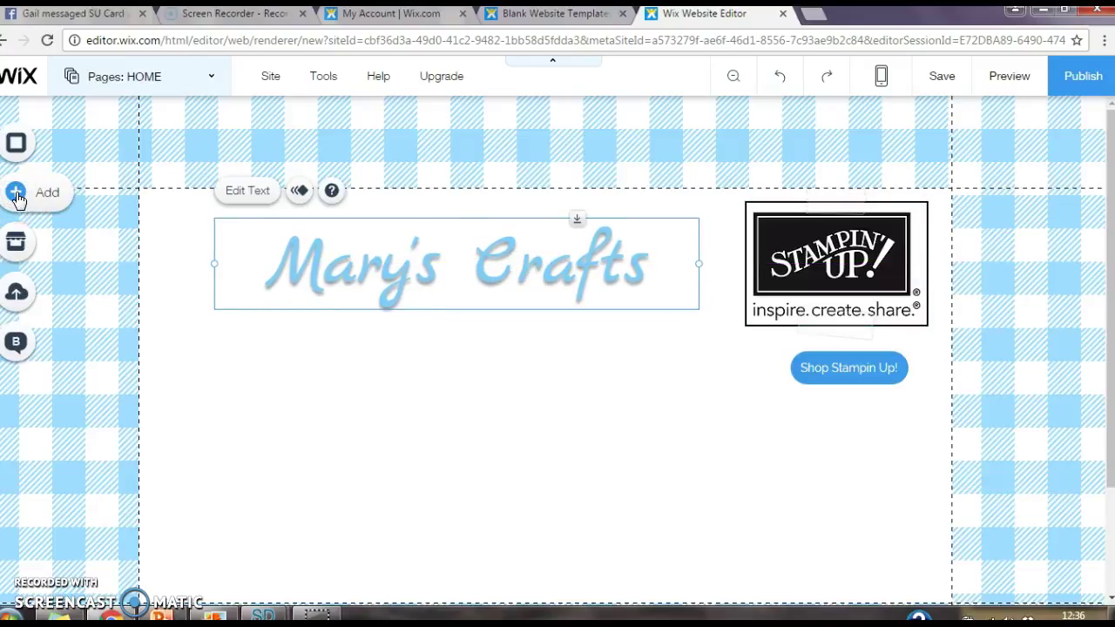
Search the free Wix images for "butterfly" and add the black and pink butterfly to the page
{"action": "left_click", "coordinate": [17, 195]}
{"action": "left_click", "coordinate": [80, 170]}
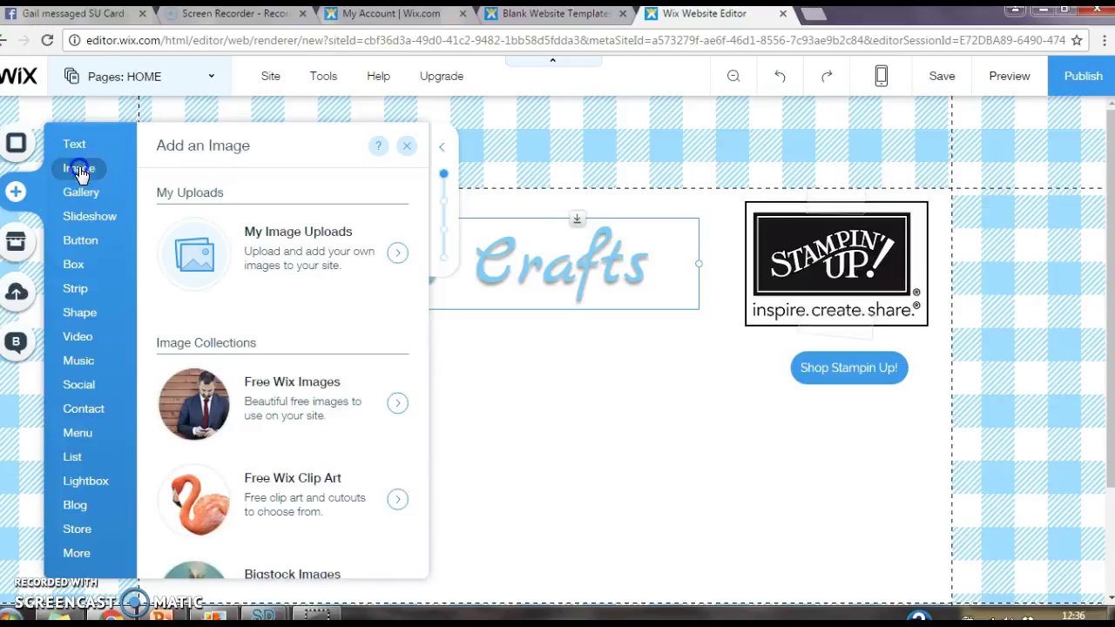
{"action": "left_click", "coordinate": [288, 420]}
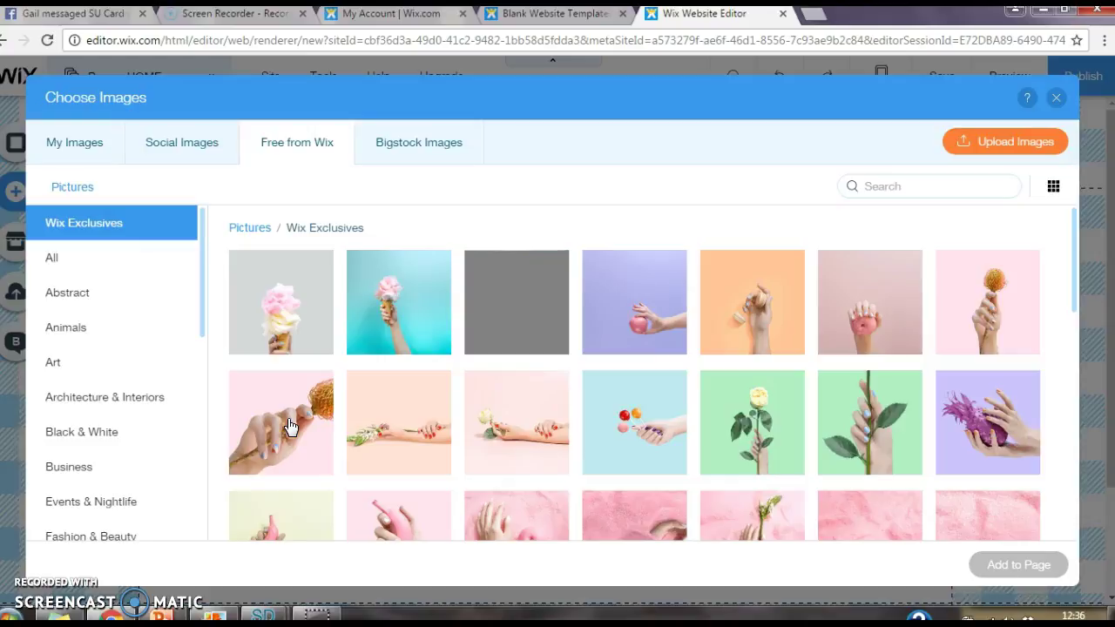
{"action": "left_click", "coordinate": [881, 186]}
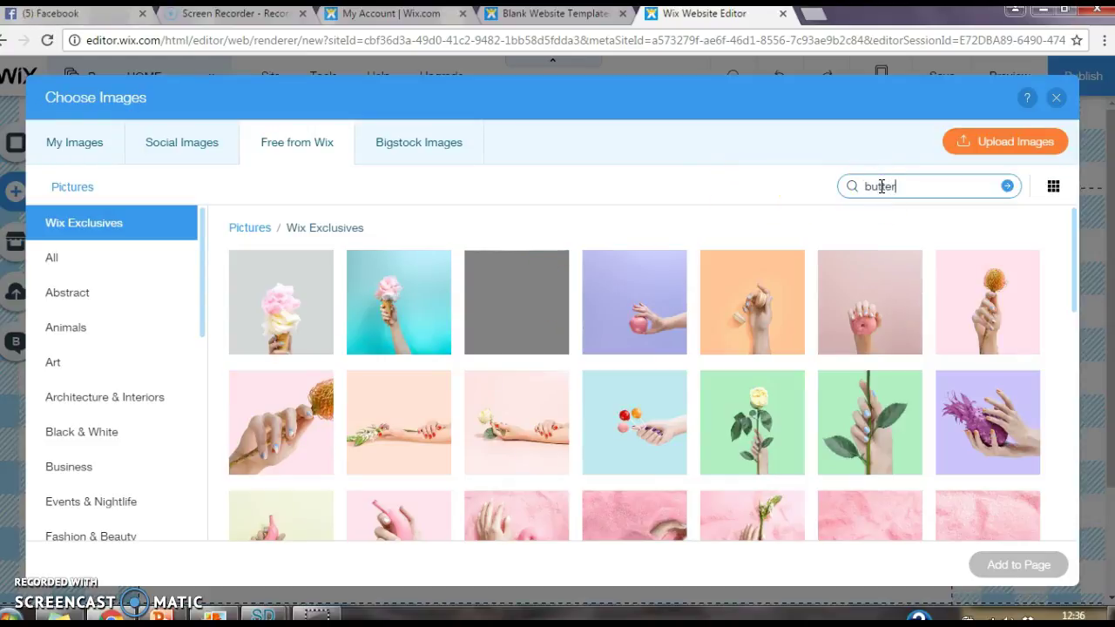
{"action": "key", "text": "Return"}
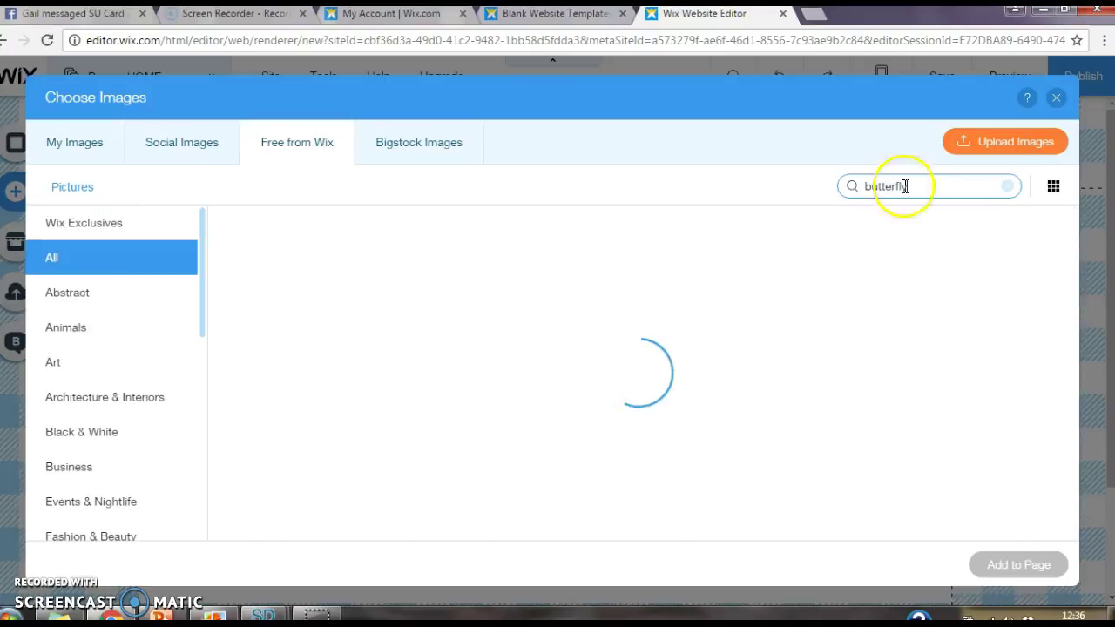
{"action": "left_click", "coordinate": [987, 418]}
{"action": "left_click", "coordinate": [1025, 567]}
Tilt the butterfly slightly clockwise and shrink it to fit just in front of the title's first letter
{"action": "left_click", "coordinate": [567, 416]}
{"action": "left_click_drag", "start_coordinate": [294, 187], "coordinate": [184, 220]}
{"action": "left_click_drag", "start_coordinate": [216, 287], "coordinate": [219, 280]}
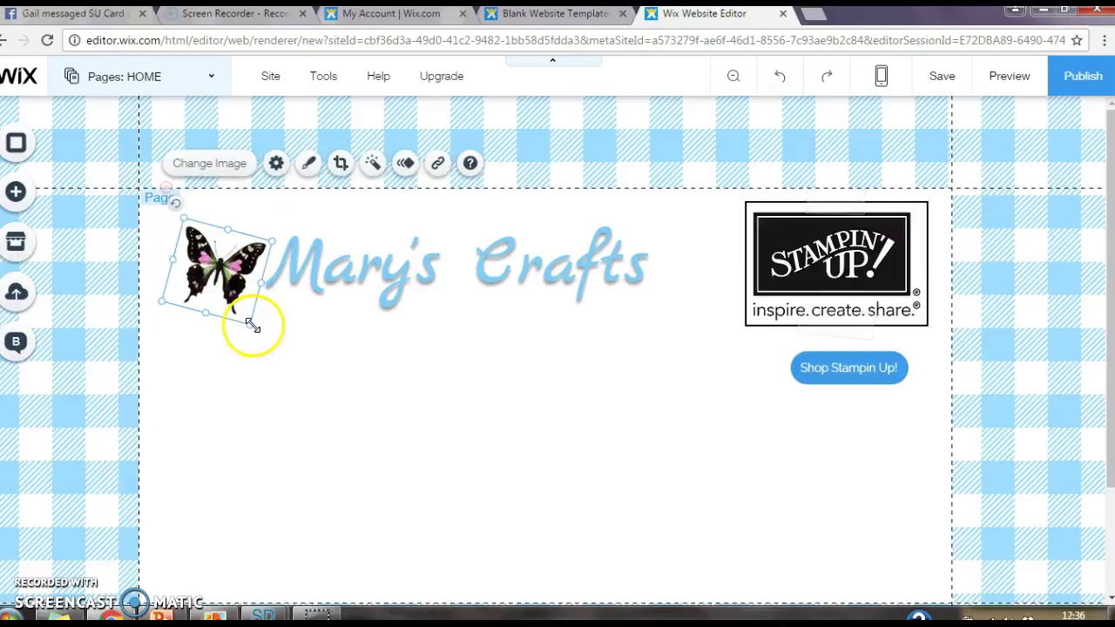
{"action": "left_click_drag", "start_coordinate": [252, 324], "coordinate": [234, 255]}
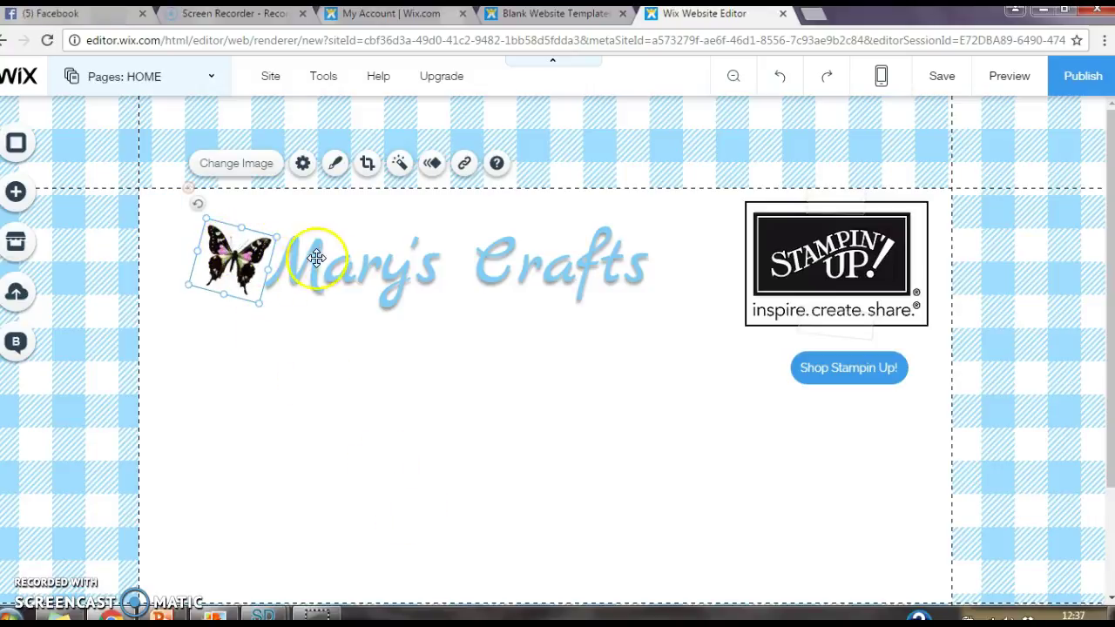
Group the butterfly image with the "Mary's Crafts" title, and clear the selection
{"action": "left_click", "coordinate": [365, 266], "text": "shift"}
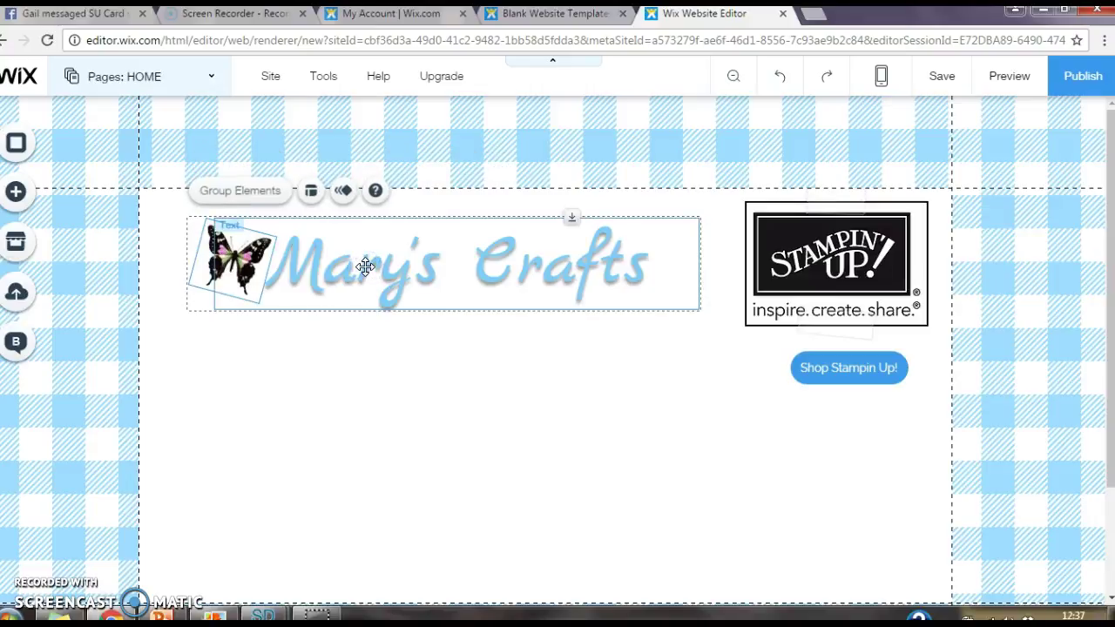
{"action": "left_click", "coordinate": [266, 198]}
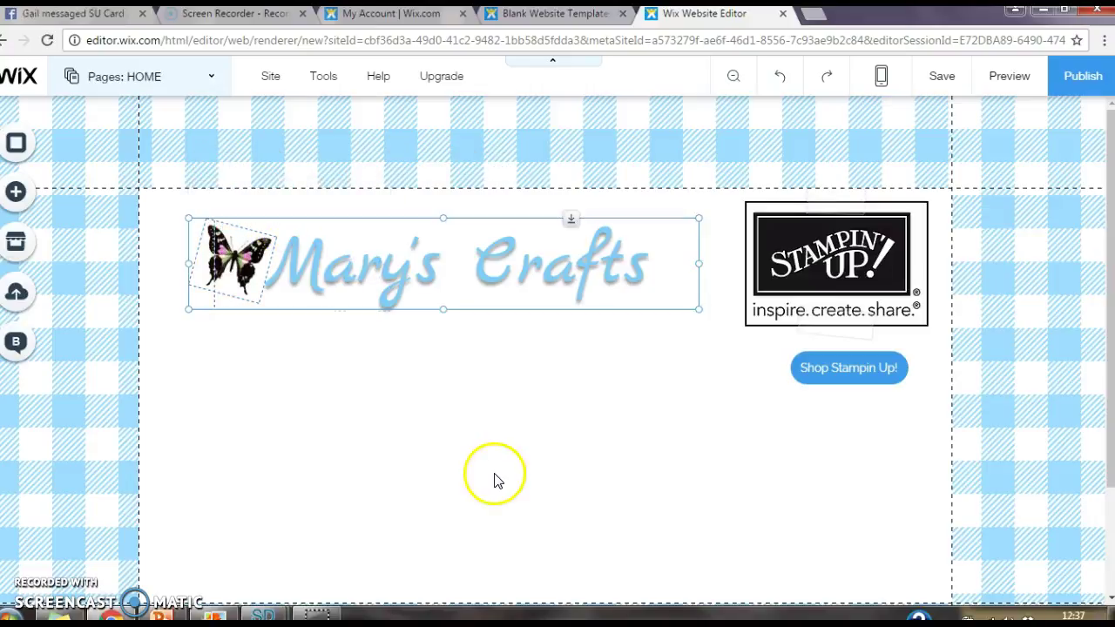
{"action": "left_click", "coordinate": [508, 494]}
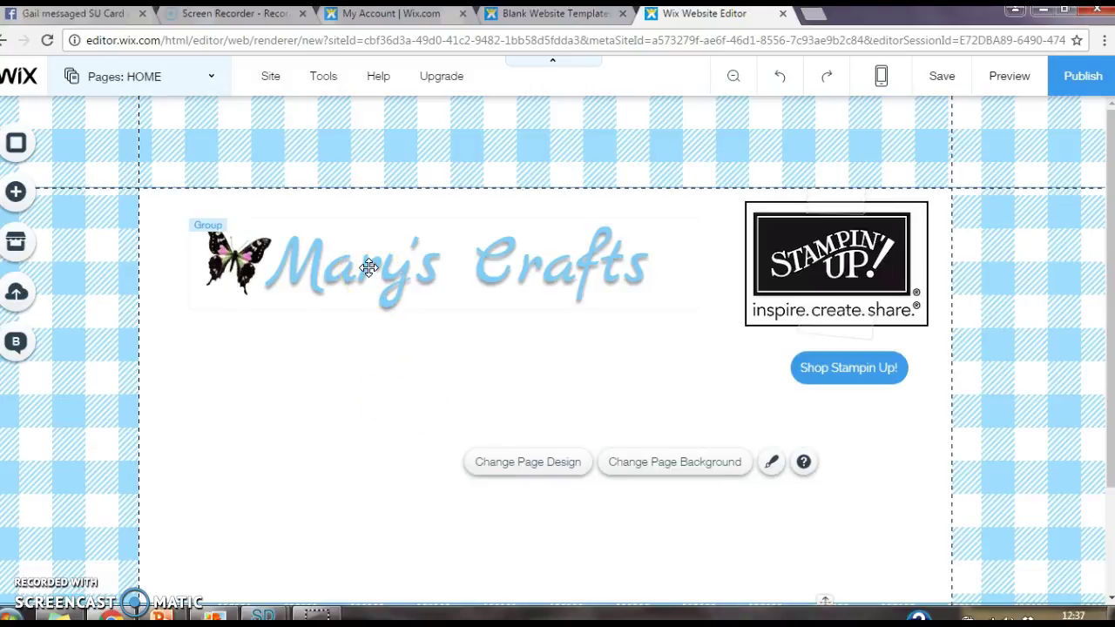
Add the social bar with coloured square icons and place it just below the "Mary's Crafts" title
{"action": "left_click", "coordinate": [17, 194]}
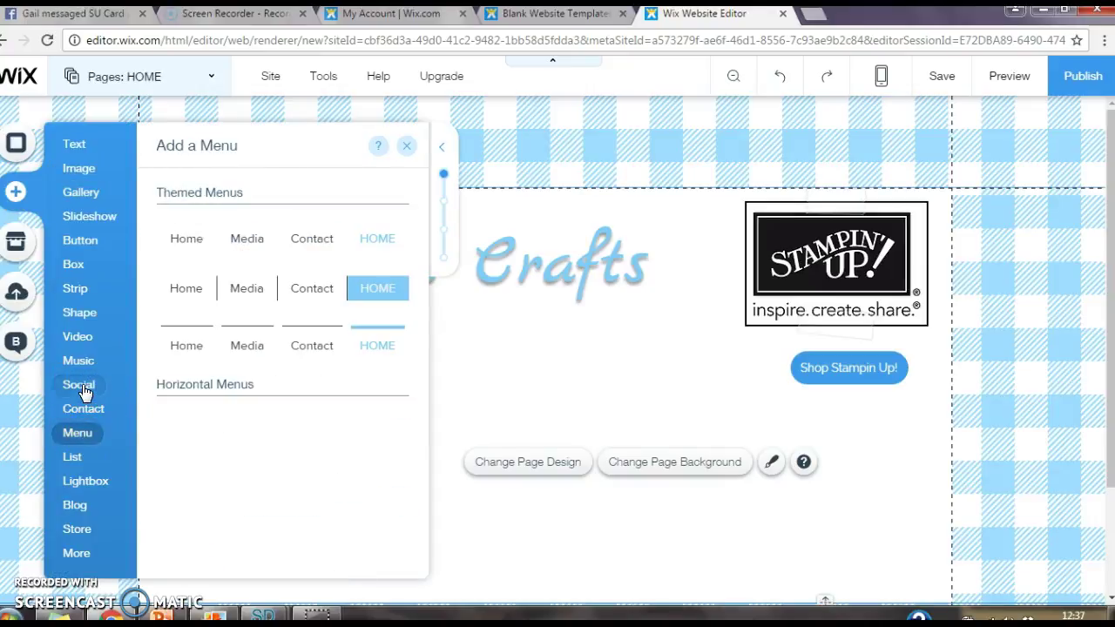
{"action": "mouse_move", "coordinate": [85, 392]}
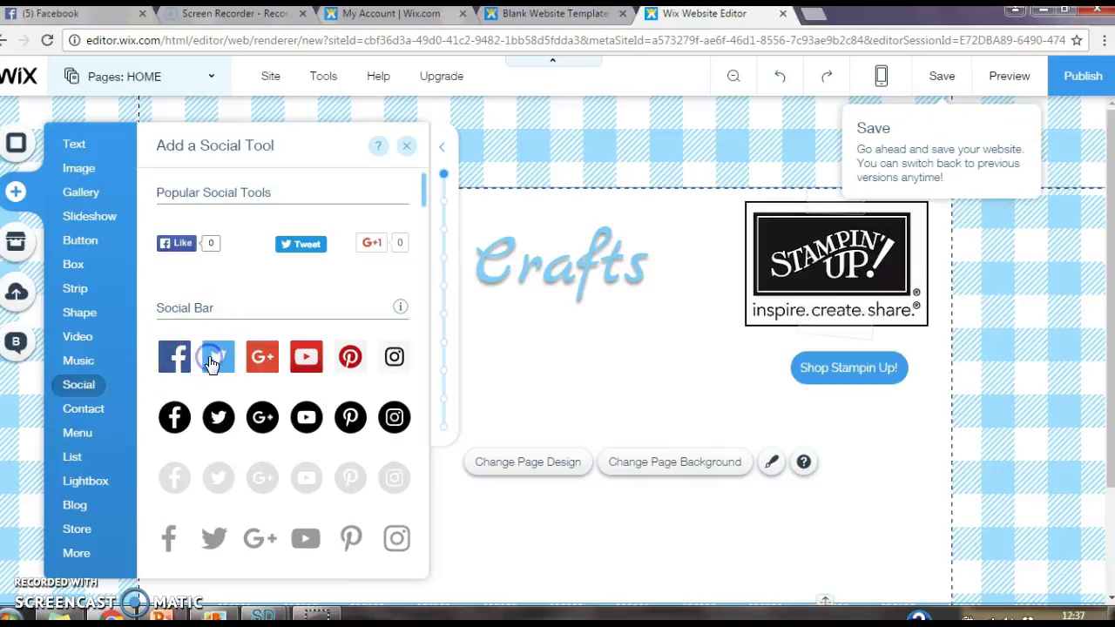
{"action": "left_click_drag", "start_coordinate": [493, 351], "coordinate": [401, 343]}
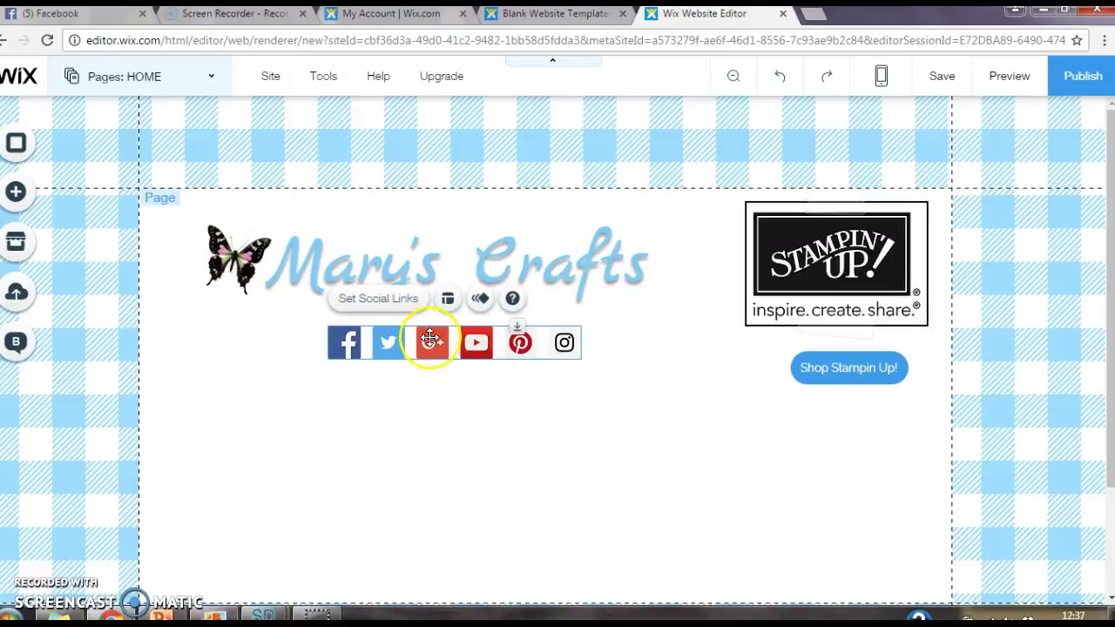
Remove the Google+, YouTube and Pinterest icons from the social bar, keeping Facebook, Twitter and Instagram
{"action": "left_click", "coordinate": [392, 298]}
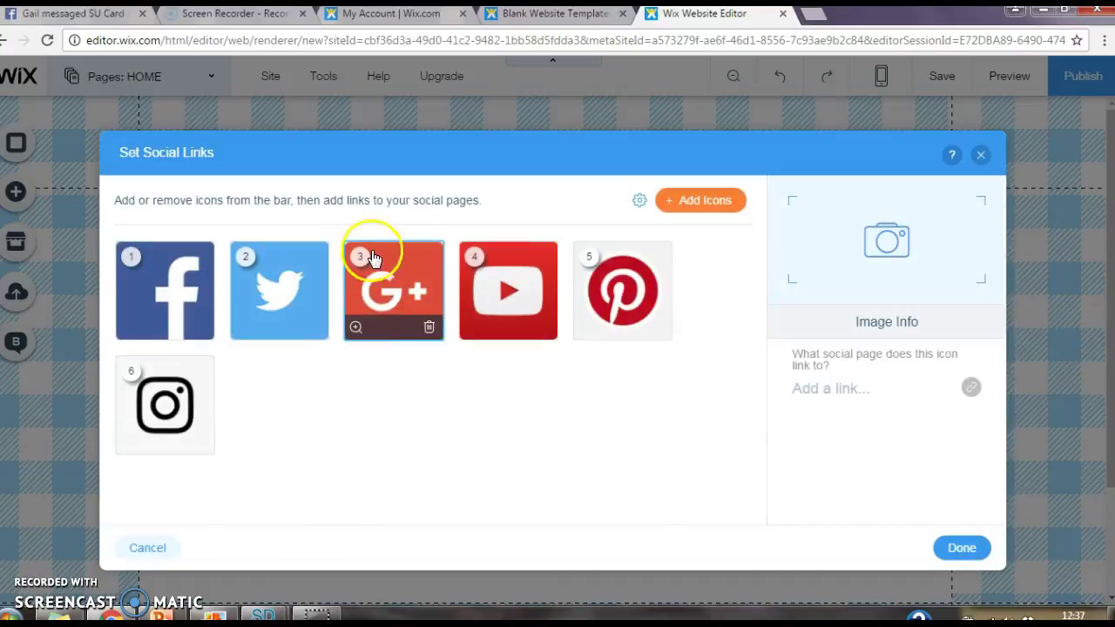
{"action": "left_click", "coordinate": [429, 334]}
{"action": "left_click", "coordinate": [433, 334]}
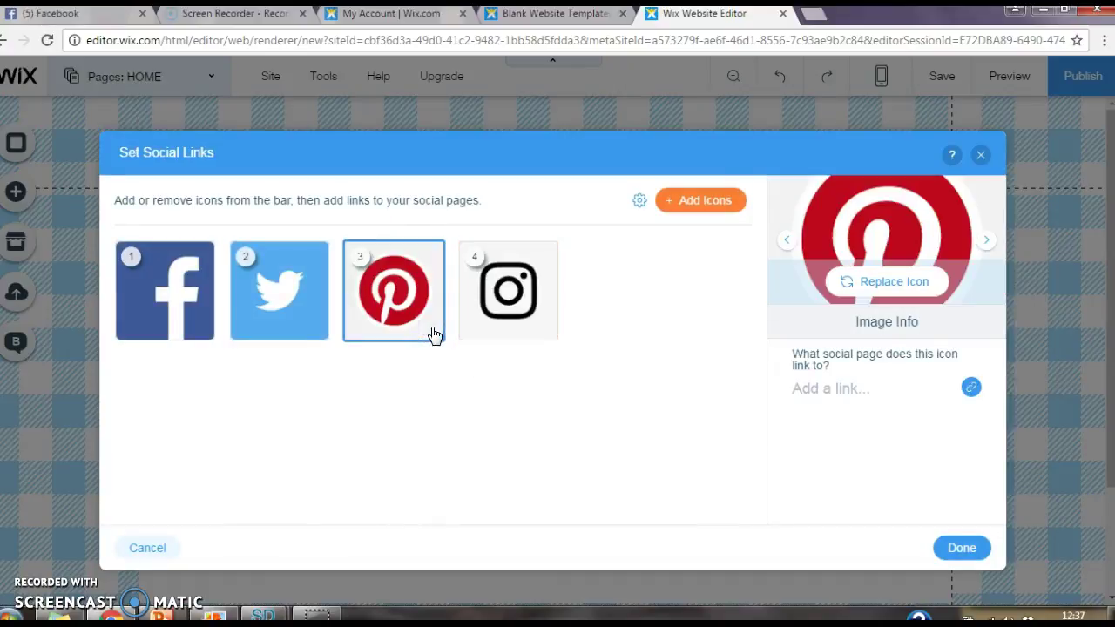
{"action": "left_click", "coordinate": [432, 333]}
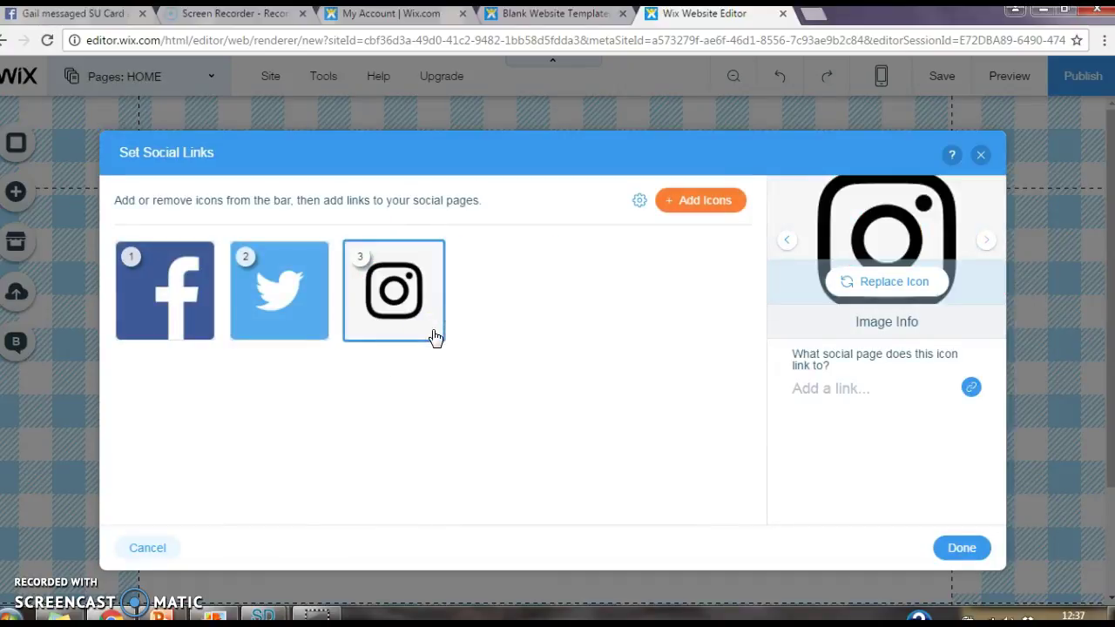
Check the Facebook icon's web address link settings without changing them, and apply the social bar changes
{"action": "left_click", "coordinate": [147, 279]}
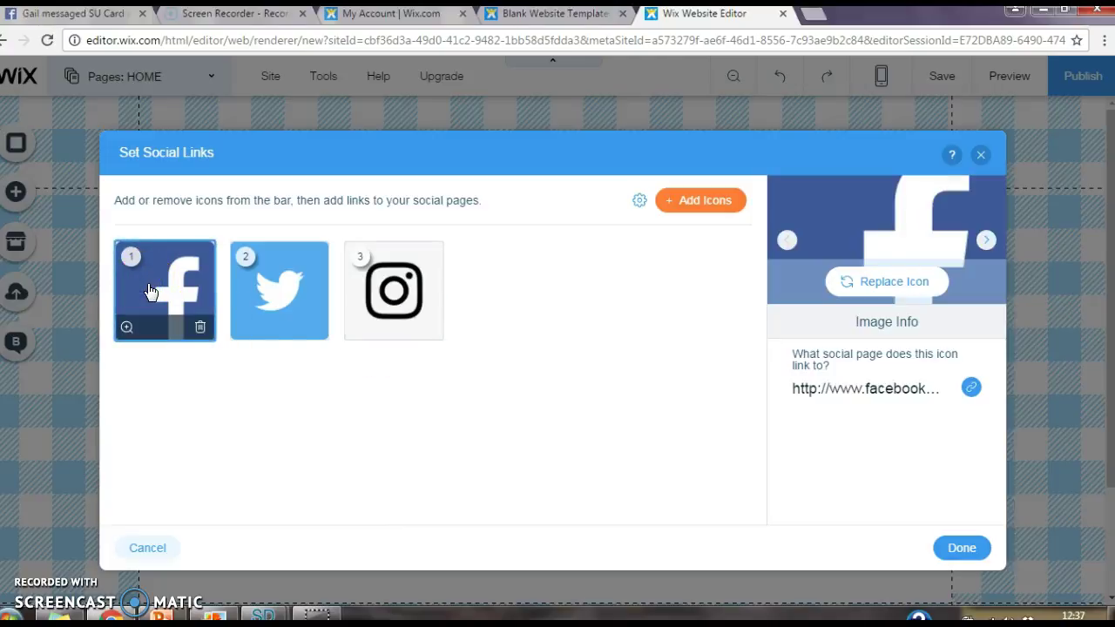
{"action": "left_click", "coordinate": [971, 389]}
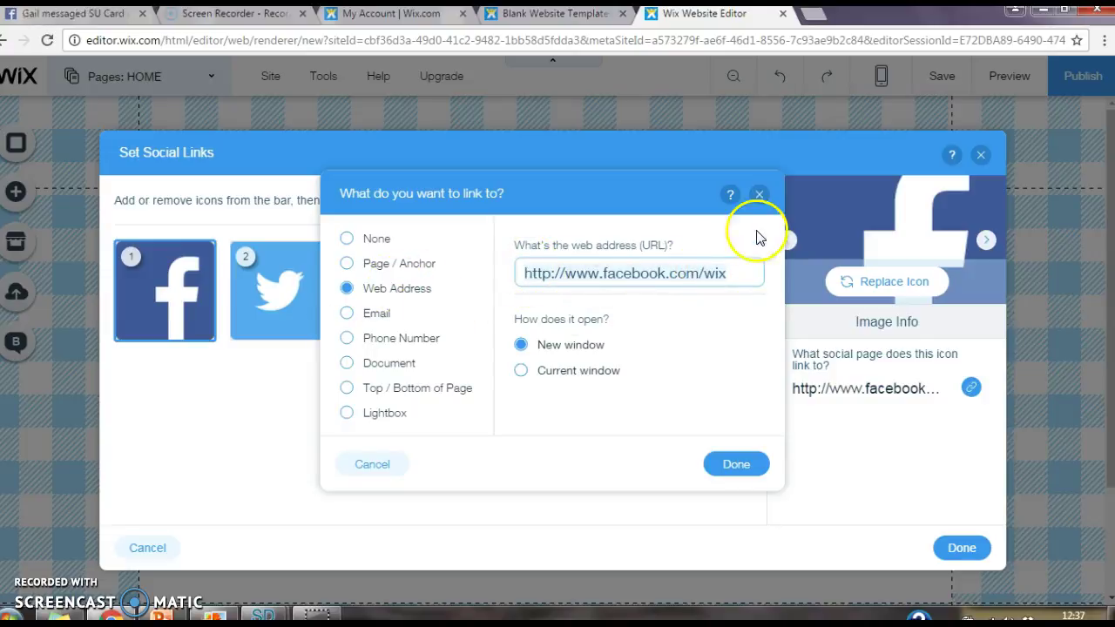
{"action": "left_click", "coordinate": [760, 193]}
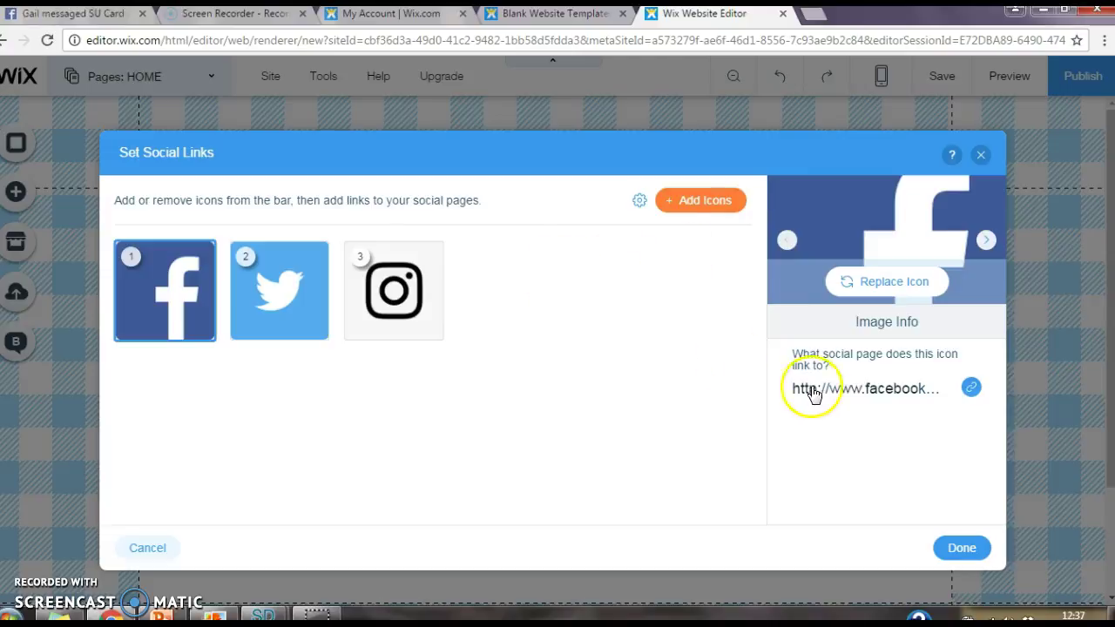
{"action": "left_click", "coordinate": [968, 549]}
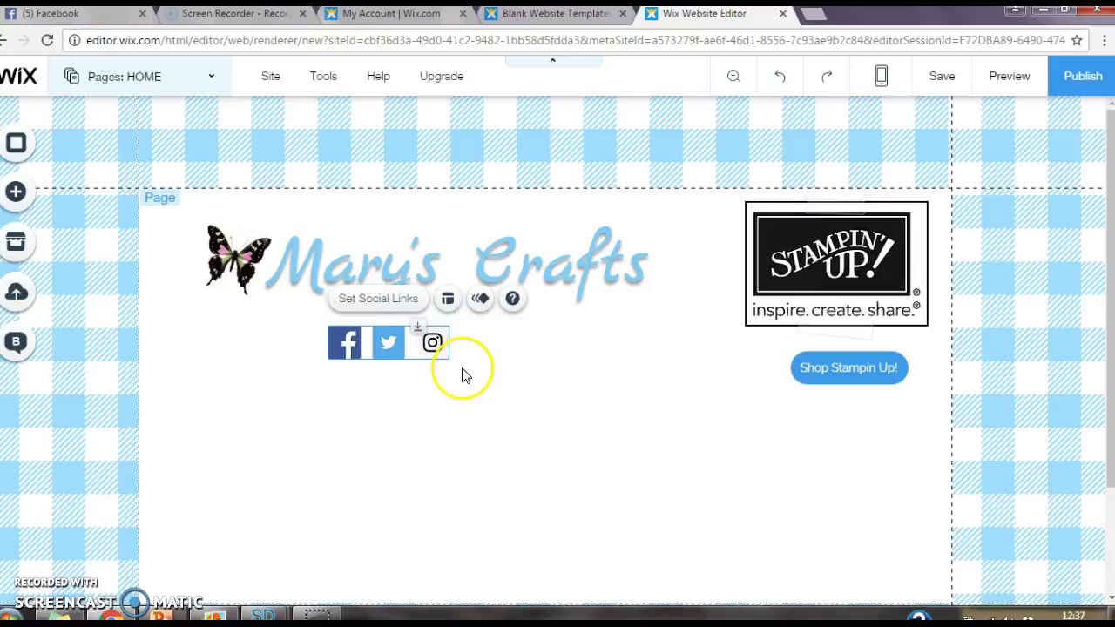
{"action": "left_click", "coordinate": [339, 341]}
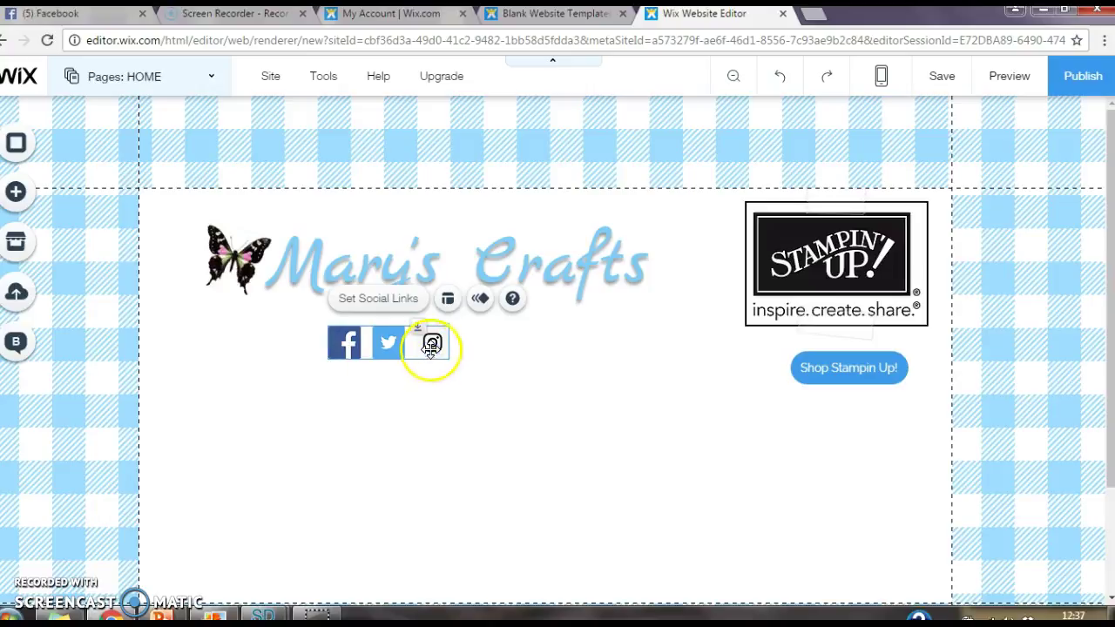
{"action": "left_click", "coordinate": [408, 445]}
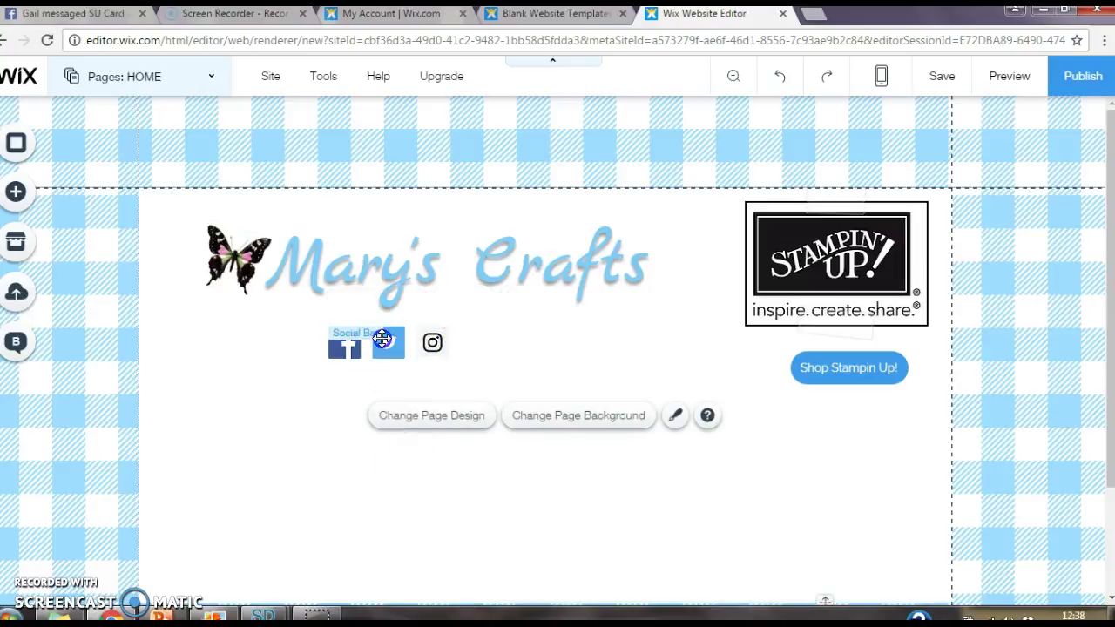
{"action": "left_click", "coordinate": [383, 340]}
{"action": "left_click", "coordinate": [389, 433]}
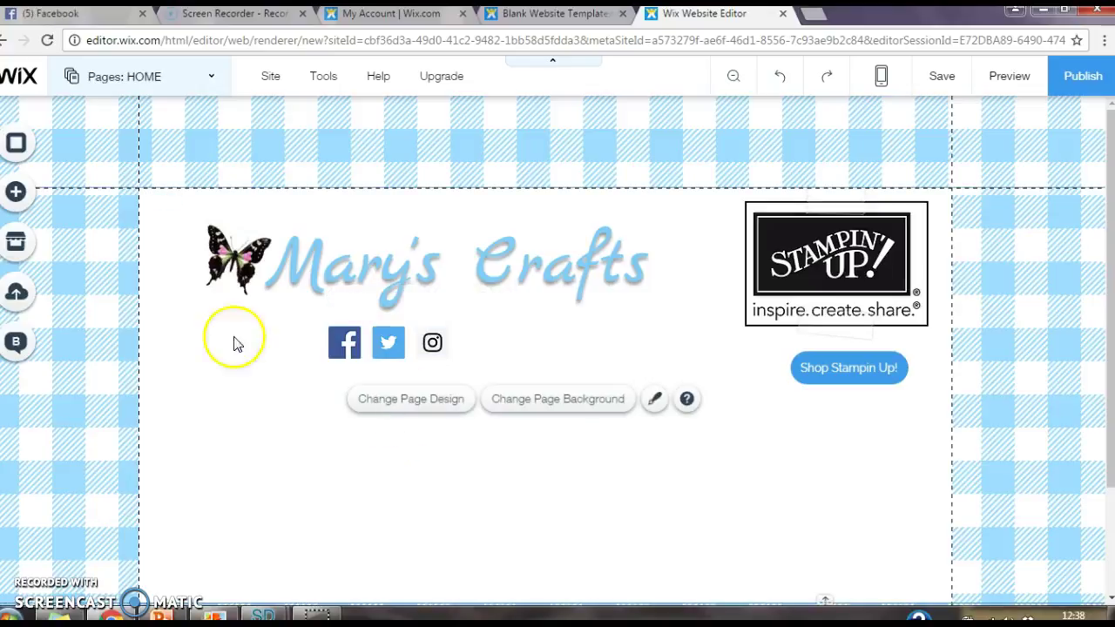
Add the black envelope icon button with the raised square frame and place it beside the Instagram icon
{"action": "left_click", "coordinate": [13, 202]}
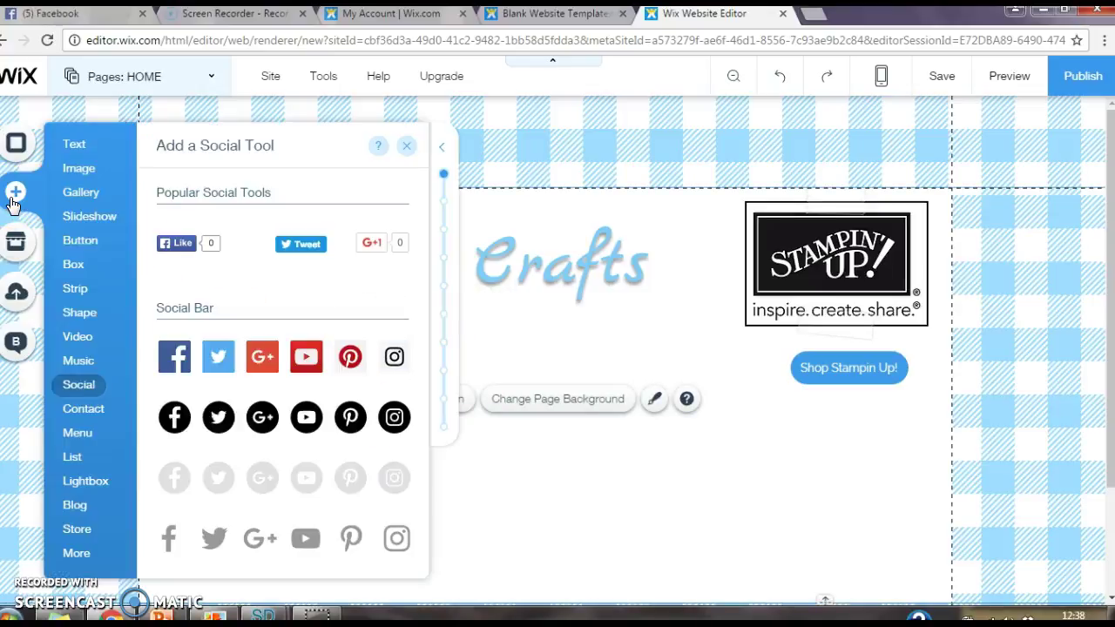
{"action": "left_click", "coordinate": [82, 262]}
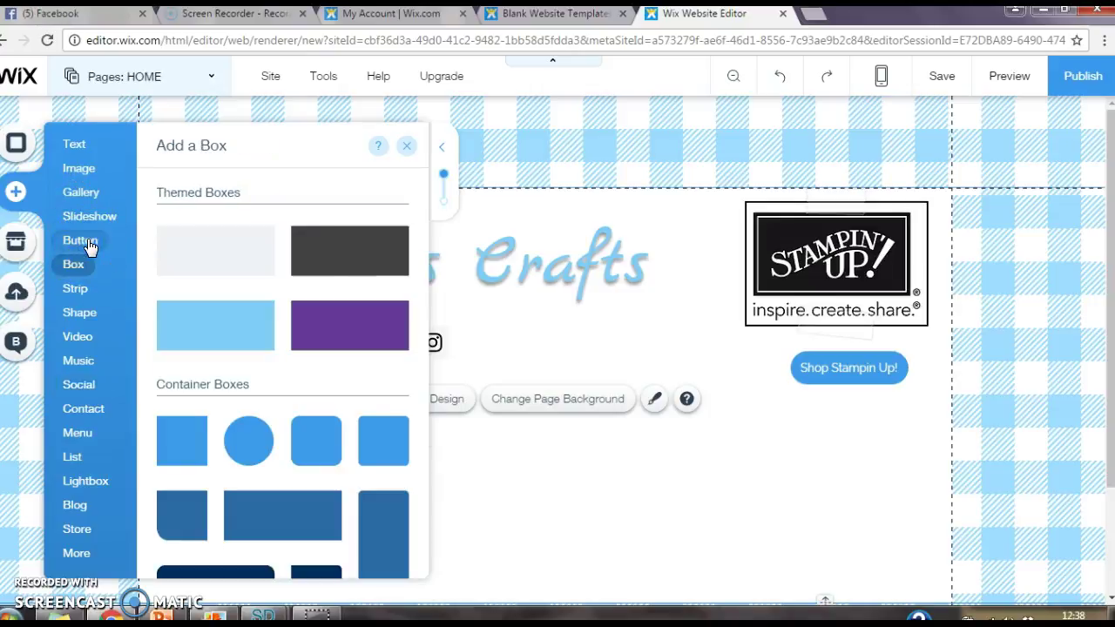
{"action": "left_click", "coordinate": [80, 248]}
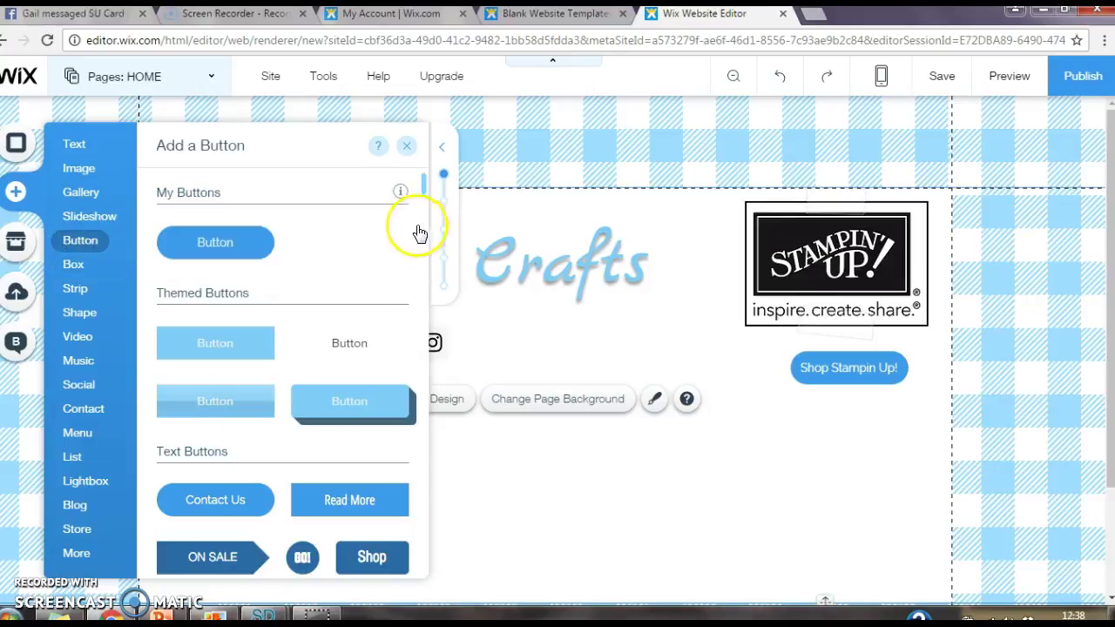
{"action": "left_click_drag", "start_coordinate": [423, 192], "coordinate": [420, 436]}
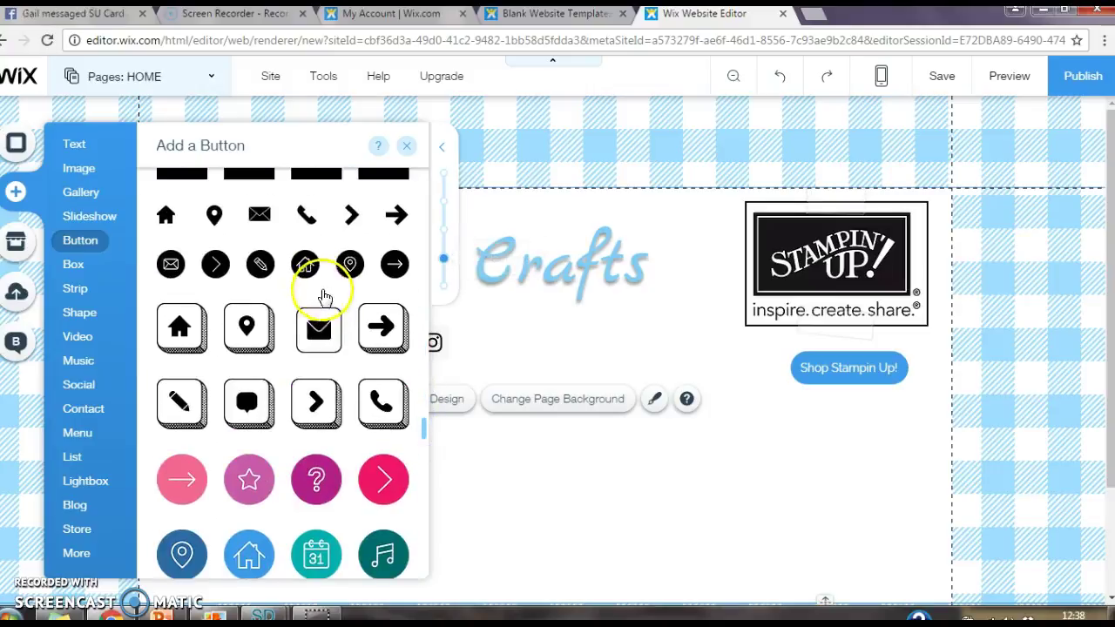
{"action": "left_click_drag", "start_coordinate": [319, 338], "coordinate": [468, 342]}
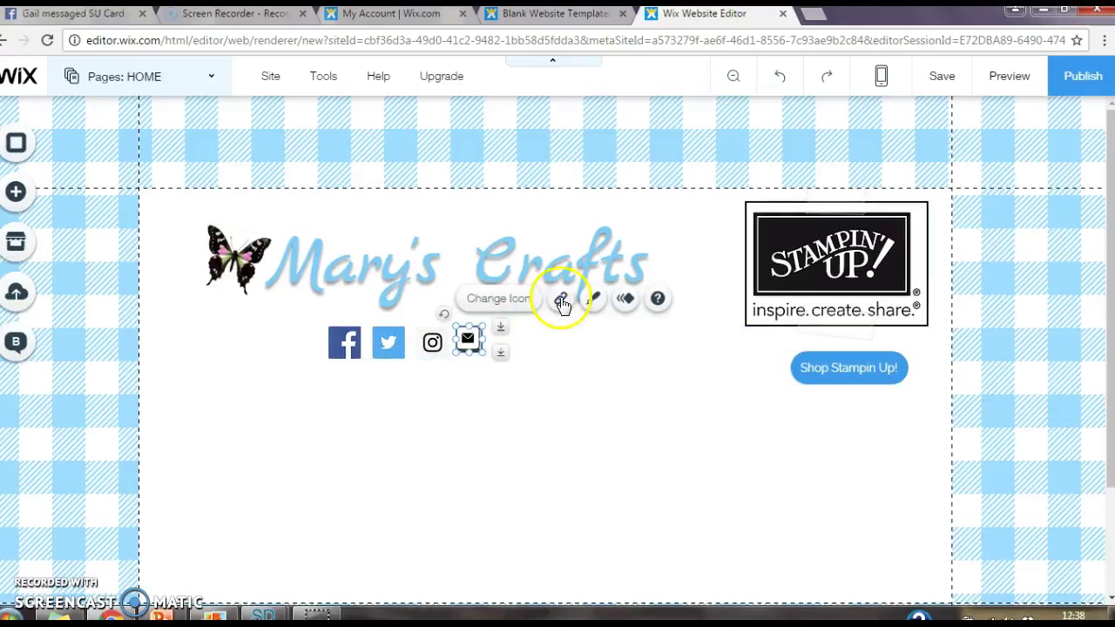
View the Email link options for the envelope icon, leave them without saving, and clear the selection
{"action": "left_click", "coordinate": [562, 301]}
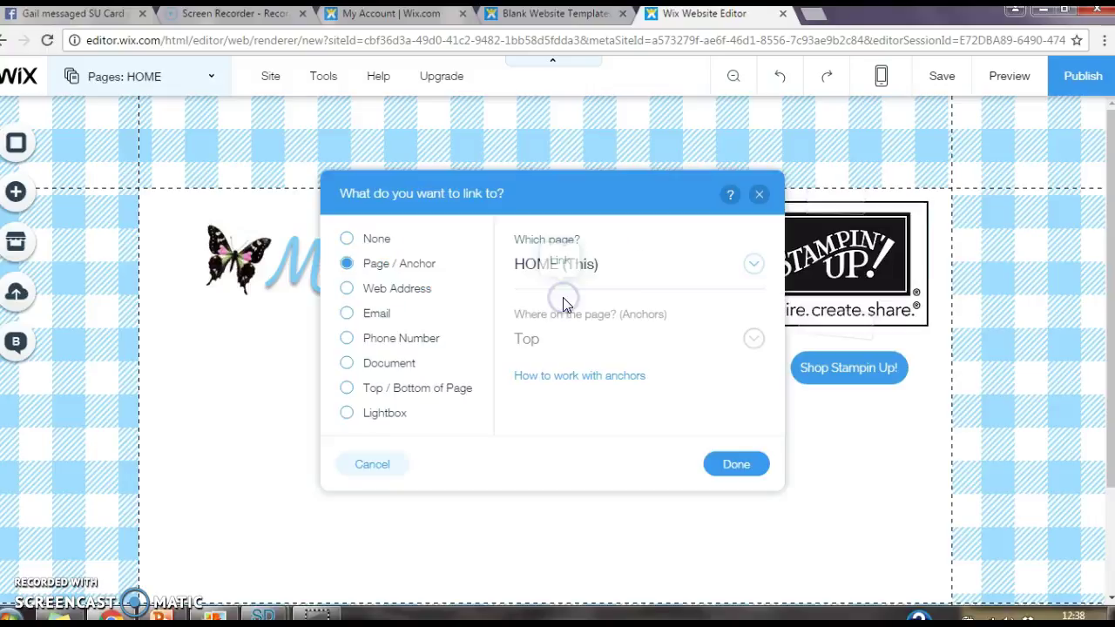
{"action": "left_click", "coordinate": [347, 313]}
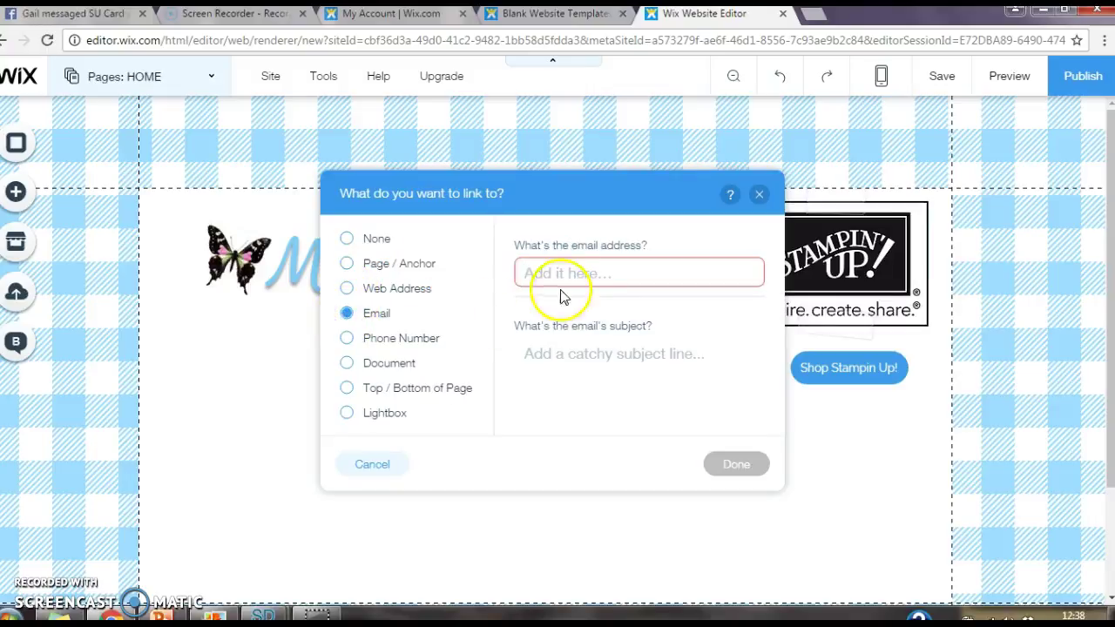
{"action": "left_click", "coordinate": [759, 193]}
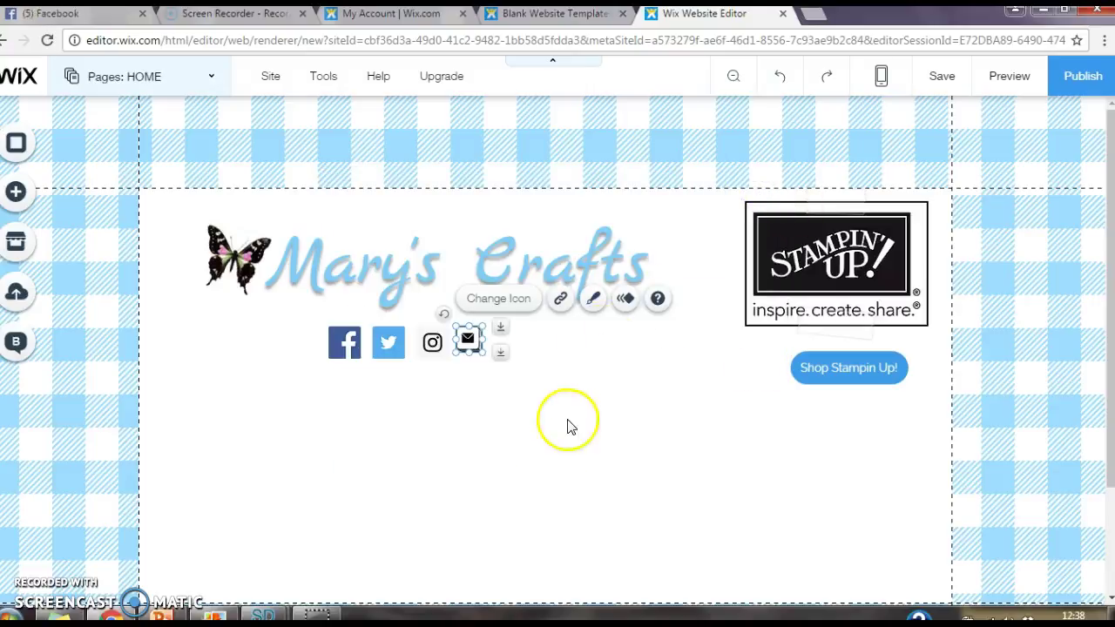
{"action": "left_click", "coordinate": [517, 509]}
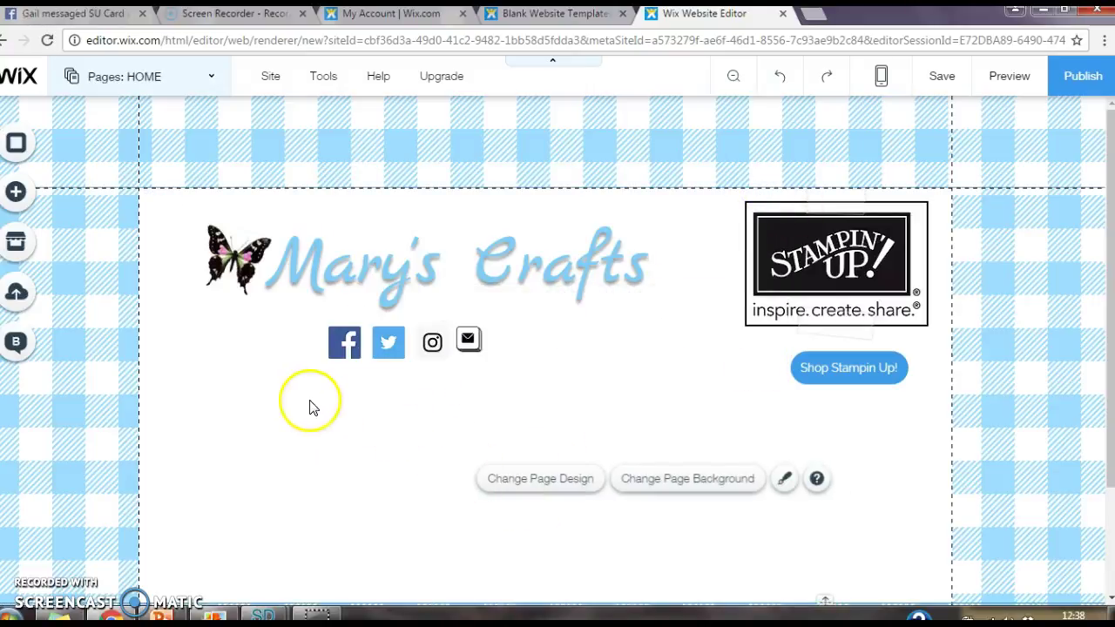
Add the blue-and-white horizontal menu and position it below the social icons at about x 204, y 394
{"action": "left_click", "coordinate": [16, 192]}
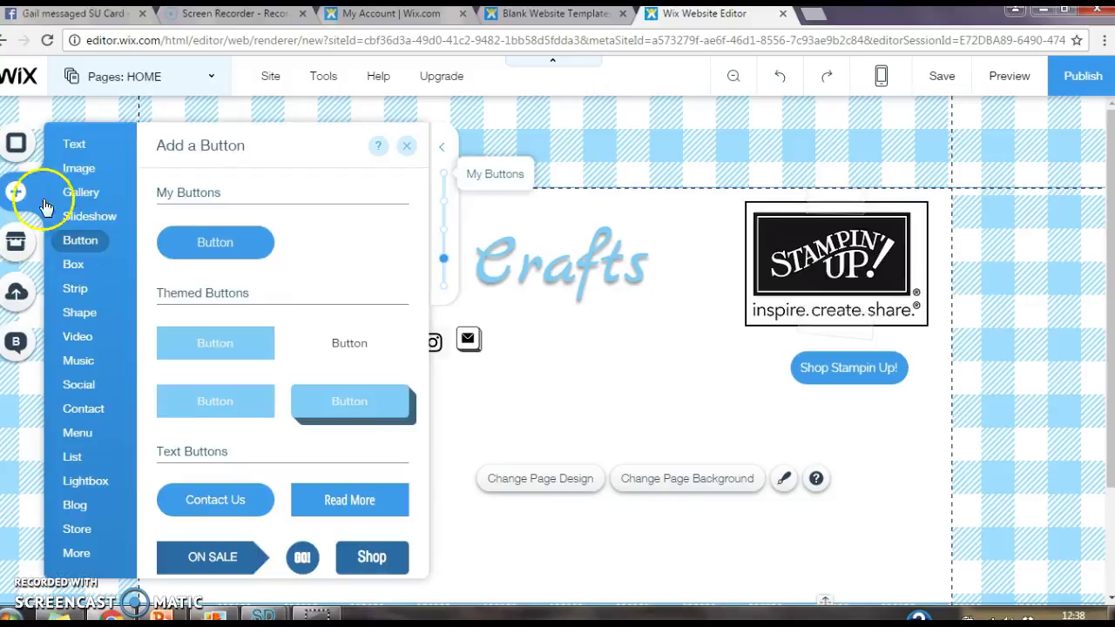
{"action": "scroll", "coordinate": [82, 440], "scroll_direction": "down", "scroll_amount": 5}
{"action": "left_click", "coordinate": [83, 442]}
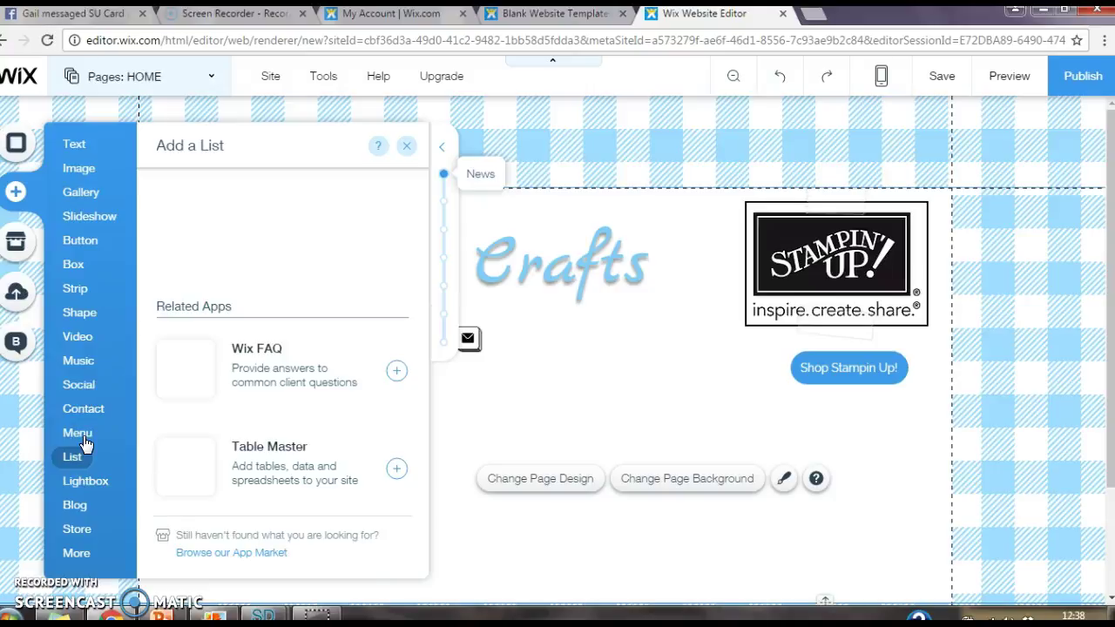
{"action": "left_click", "coordinate": [84, 438]}
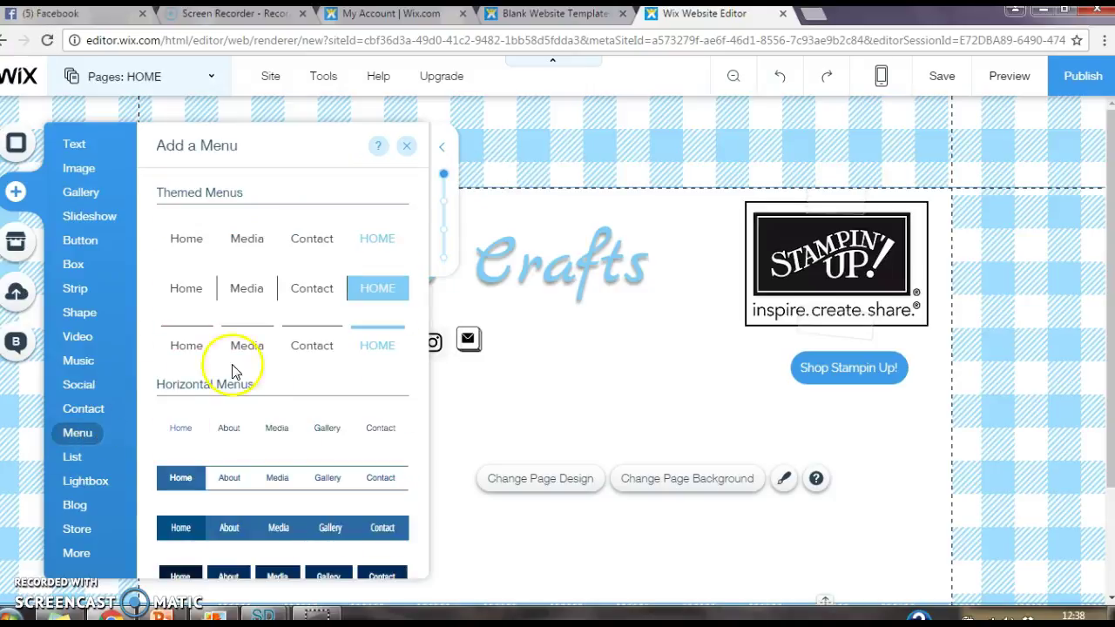
{"action": "left_click", "coordinate": [272, 480]}
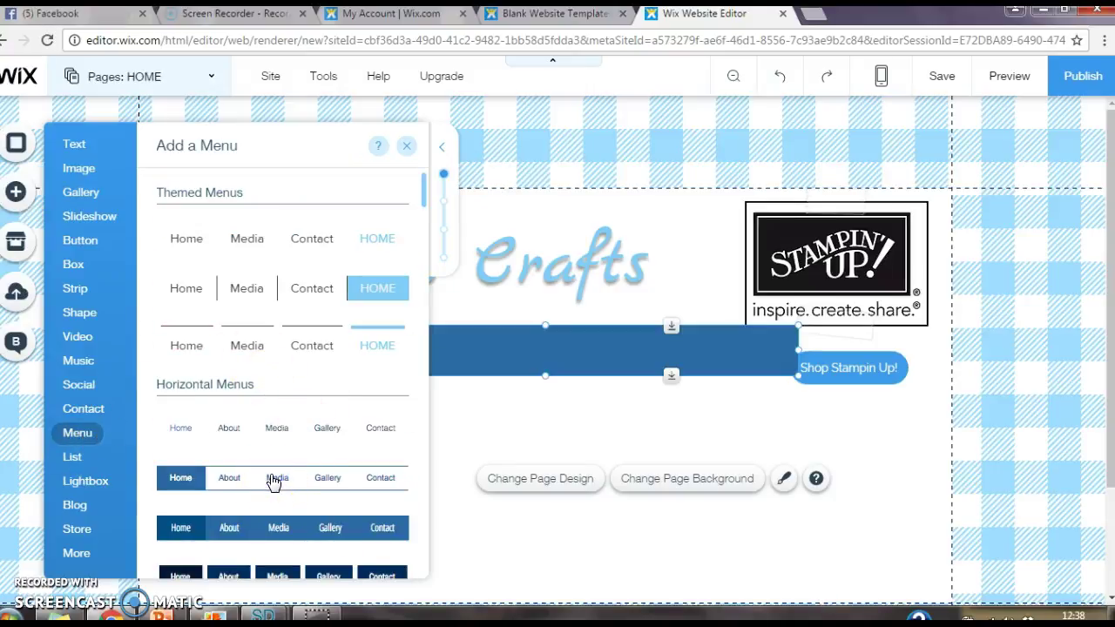
{"action": "left_click", "coordinate": [574, 350]}
{"action": "left_click_drag", "start_coordinate": [607, 349], "coordinate": [618, 441]}
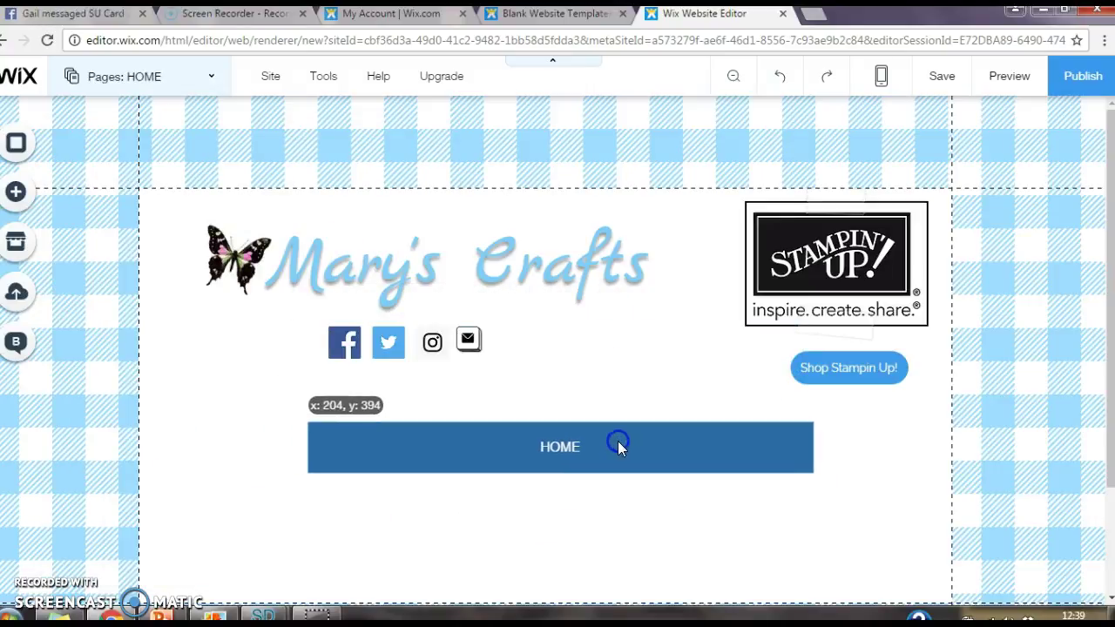
Add a new page named "Gallery" to the site menu
{"action": "left_click", "coordinate": [359, 393]}
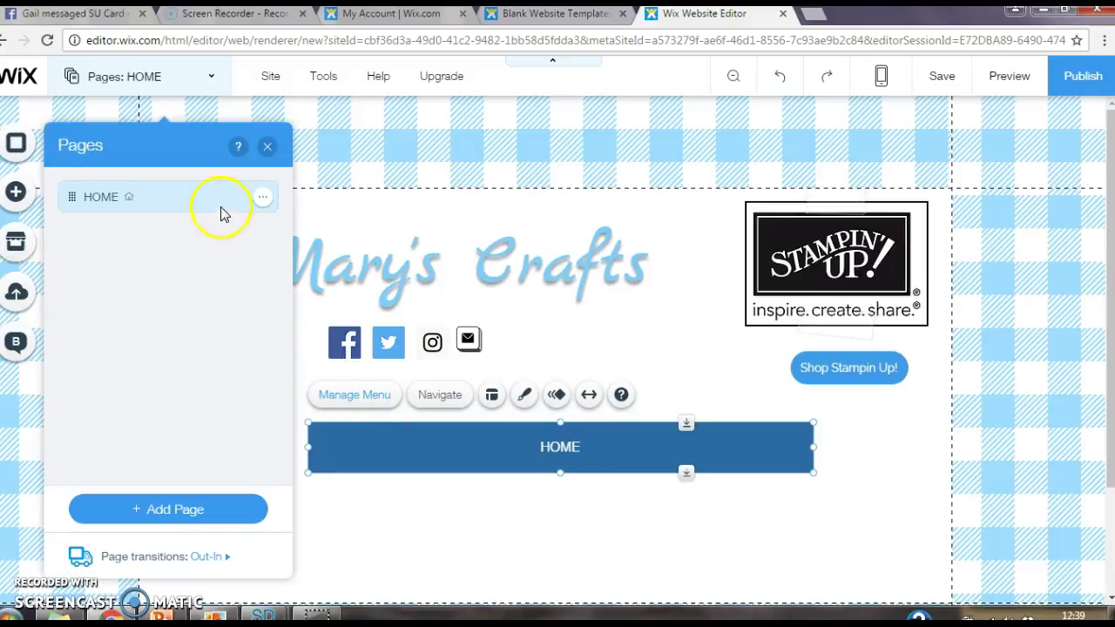
{"action": "left_click", "coordinate": [134, 509]}
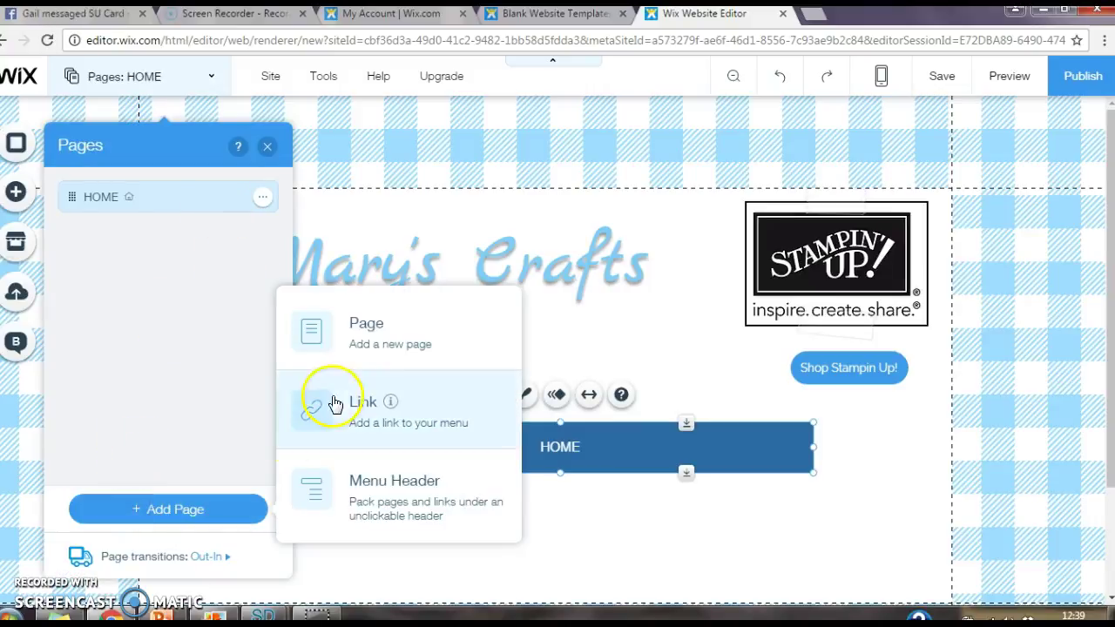
{"action": "left_click", "coordinate": [360, 331]}
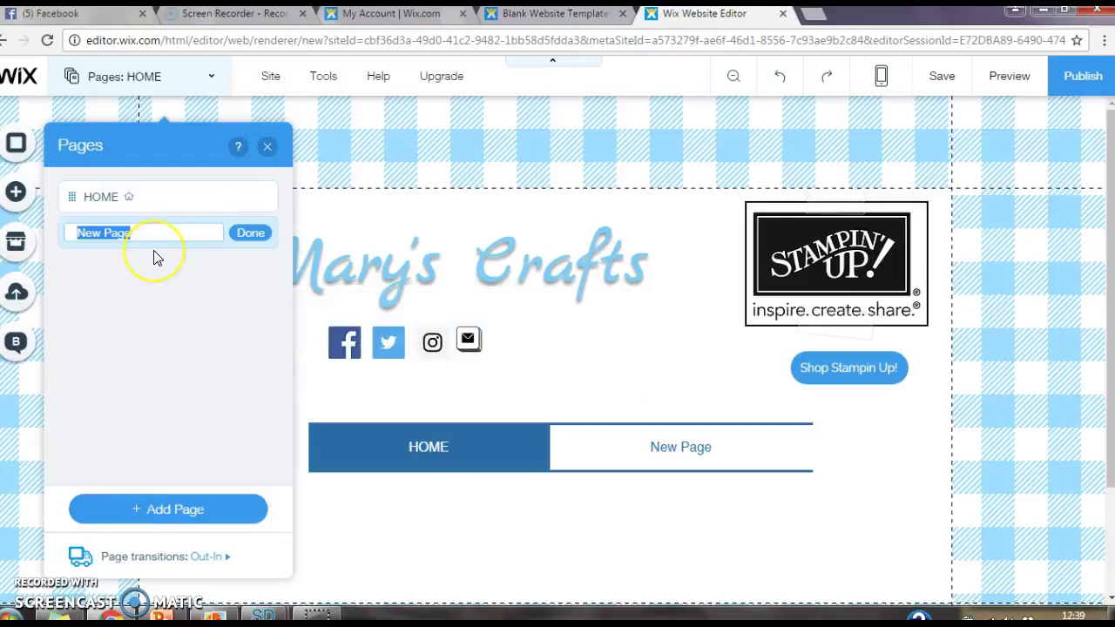
{"action": "type", "text": "Gallery"}
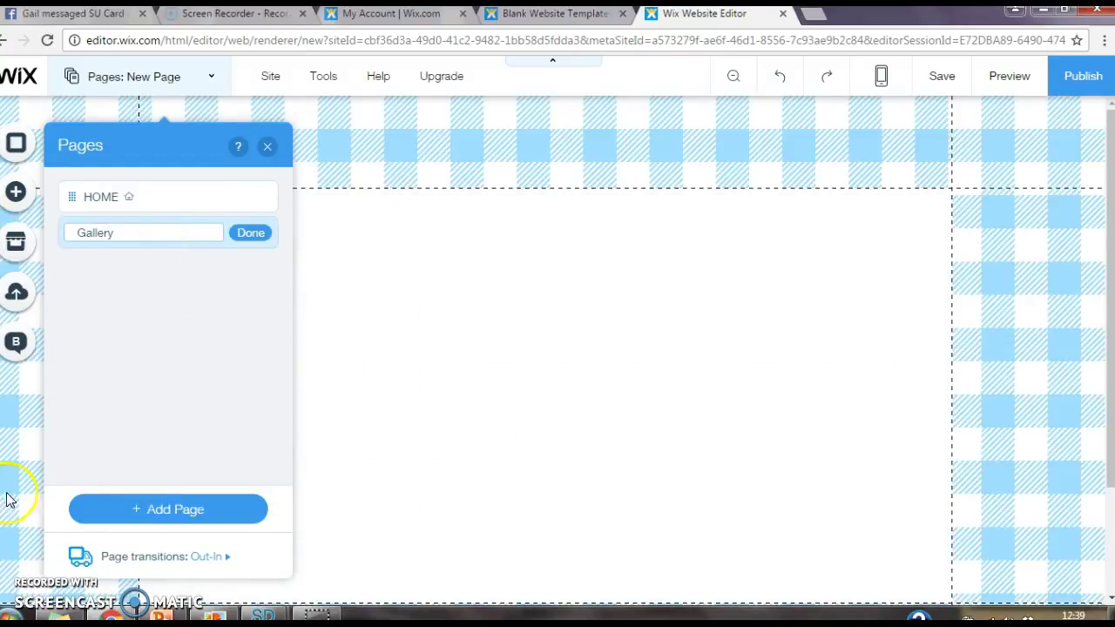
{"action": "left_click", "coordinate": [262, 235]}
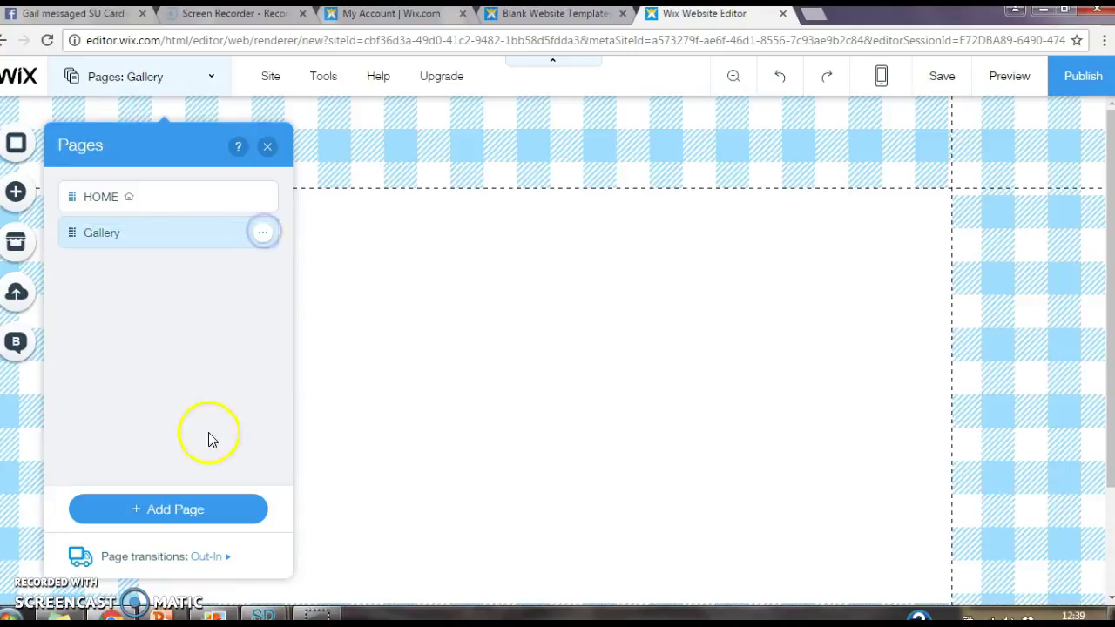
Add another new page to the site and name it "Contact"
{"action": "left_click", "coordinate": [190, 512]}
{"action": "left_click", "coordinate": [361, 321]}
{"action": "type", "text": "Contact"}
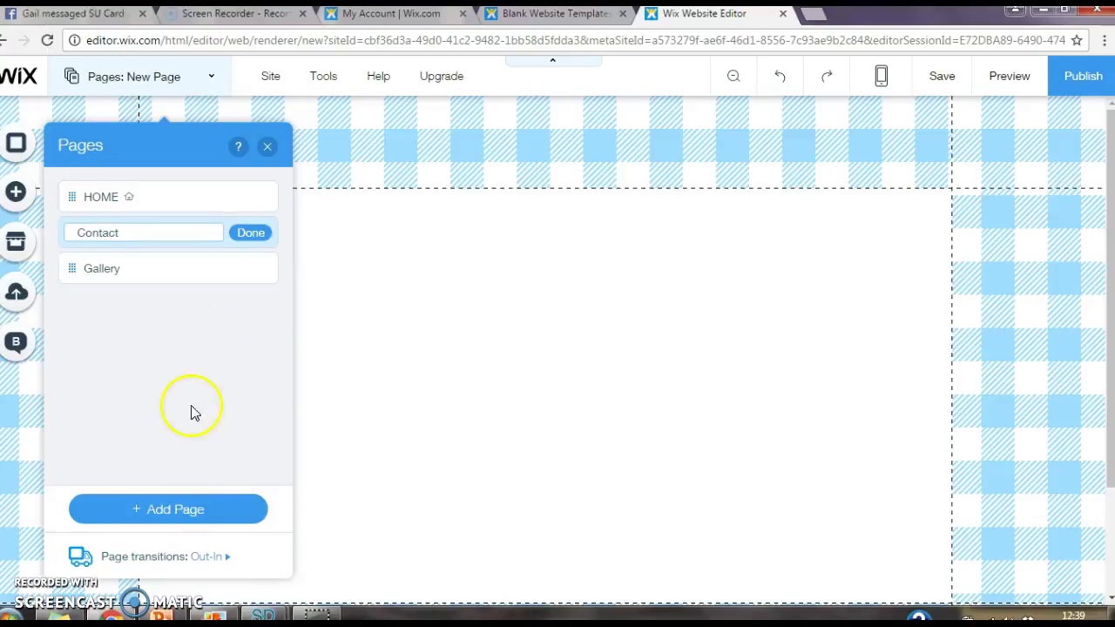
Add a new page named "Stampin Up! Demonstrator" to the site and close the page list
{"action": "left_click", "coordinate": [202, 520]}
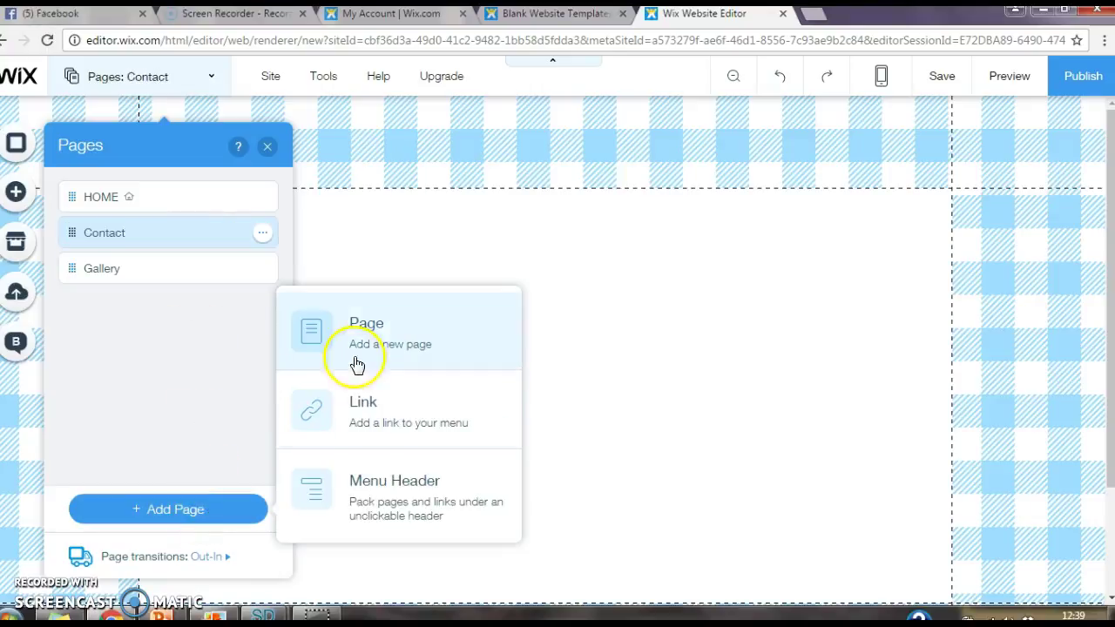
{"action": "left_click", "coordinate": [361, 349]}
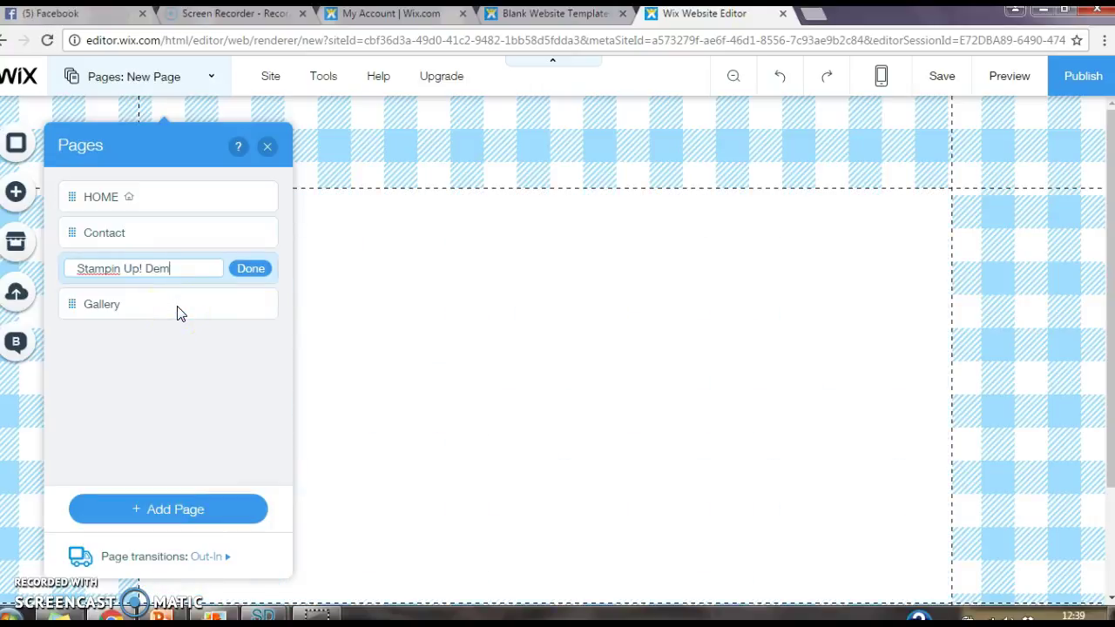
{"action": "left_click", "coordinate": [257, 268]}
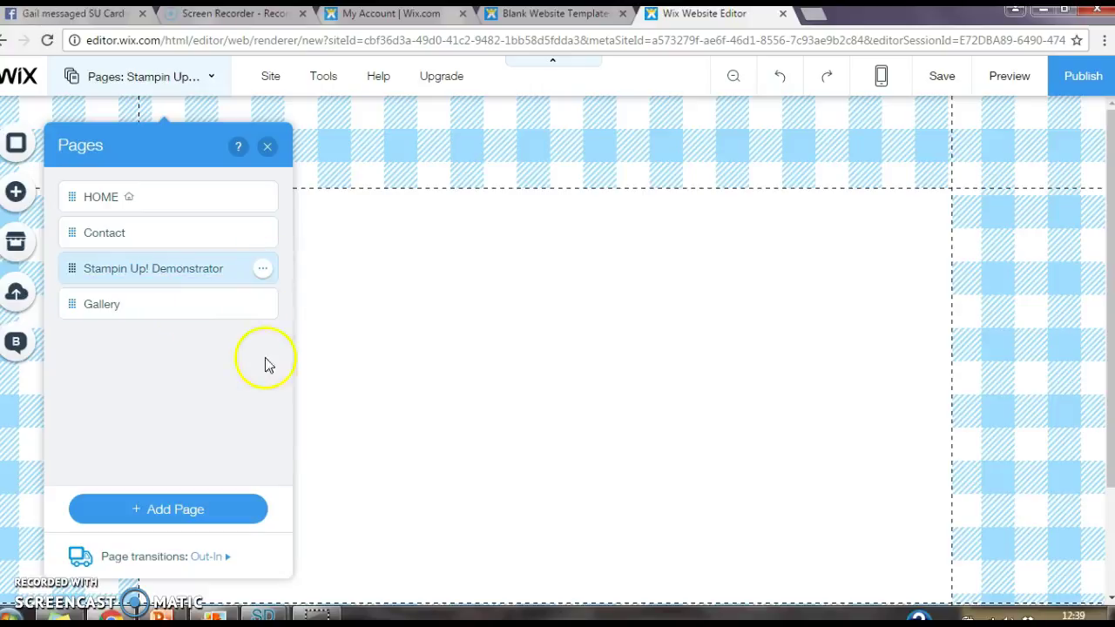
{"action": "left_click", "coordinate": [269, 149]}
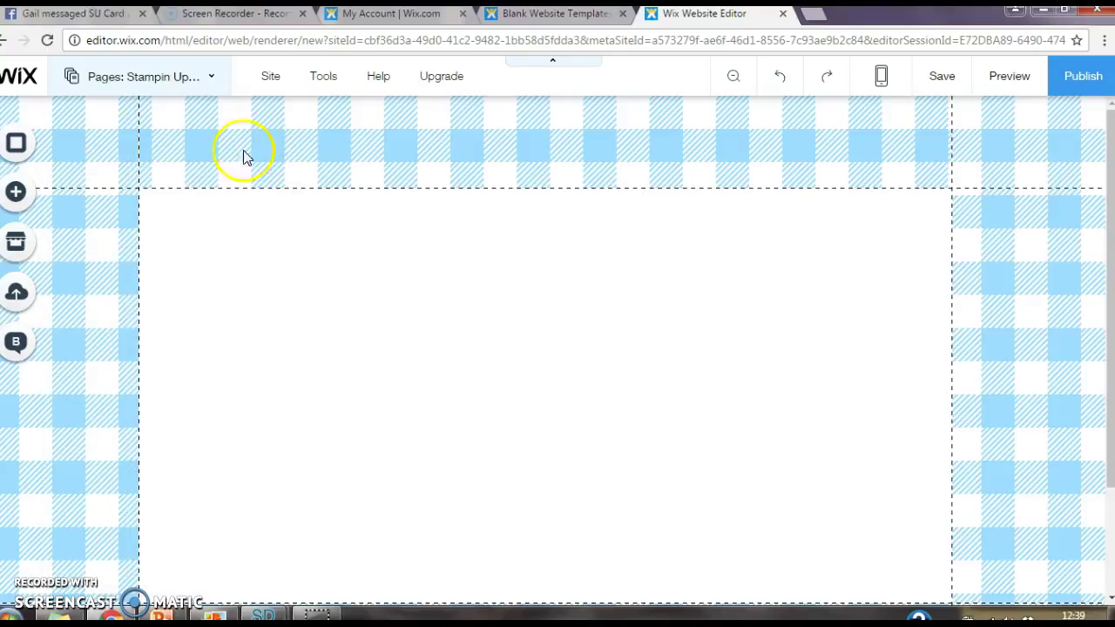
Look through the Contact, Stampin Up! Demonstrator and Gallery pages in the page list and return to the HOME page
{"action": "left_click", "coordinate": [132, 75]}
{"action": "left_click", "coordinate": [92, 201]}
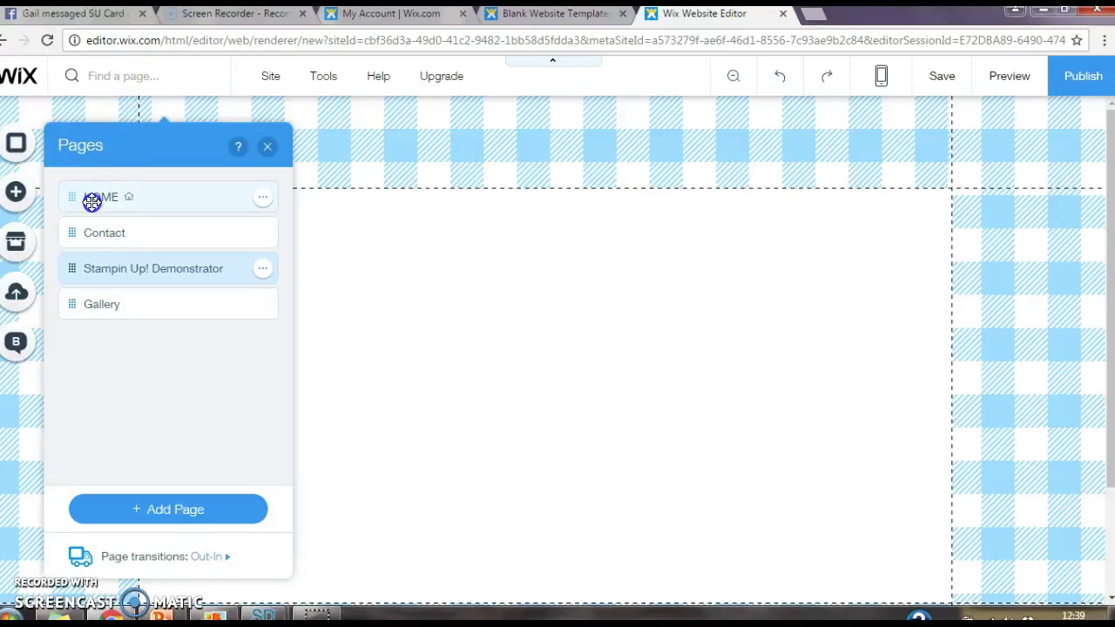
{"action": "left_click", "coordinate": [110, 232]}
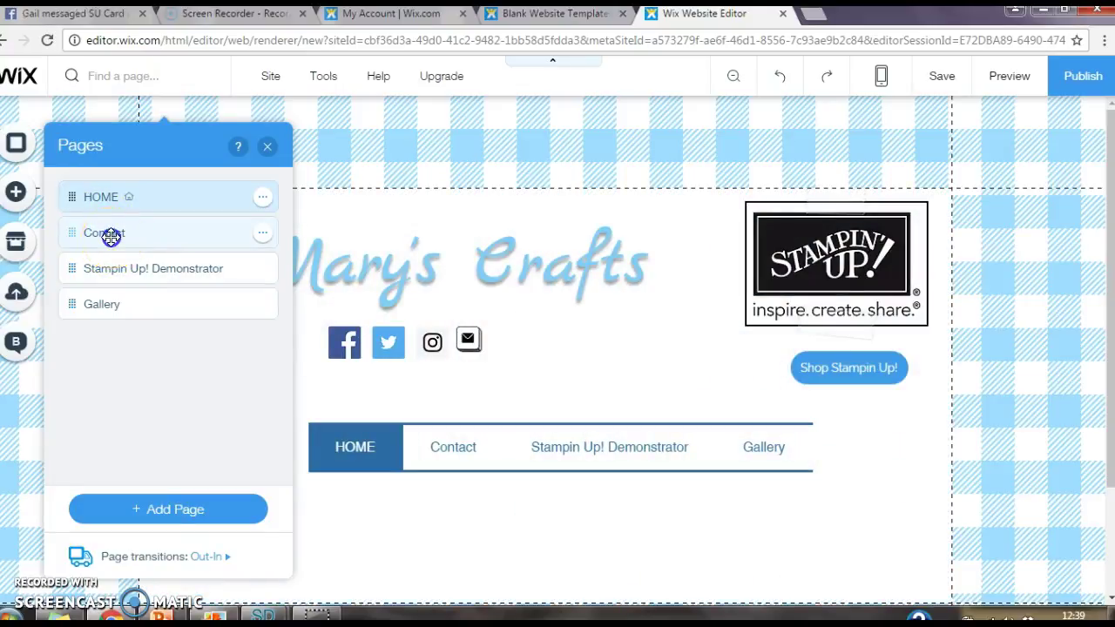
{"action": "left_click", "coordinate": [110, 268]}
{"action": "left_click", "coordinate": [112, 296]}
{"action": "left_click", "coordinate": [132, 199]}
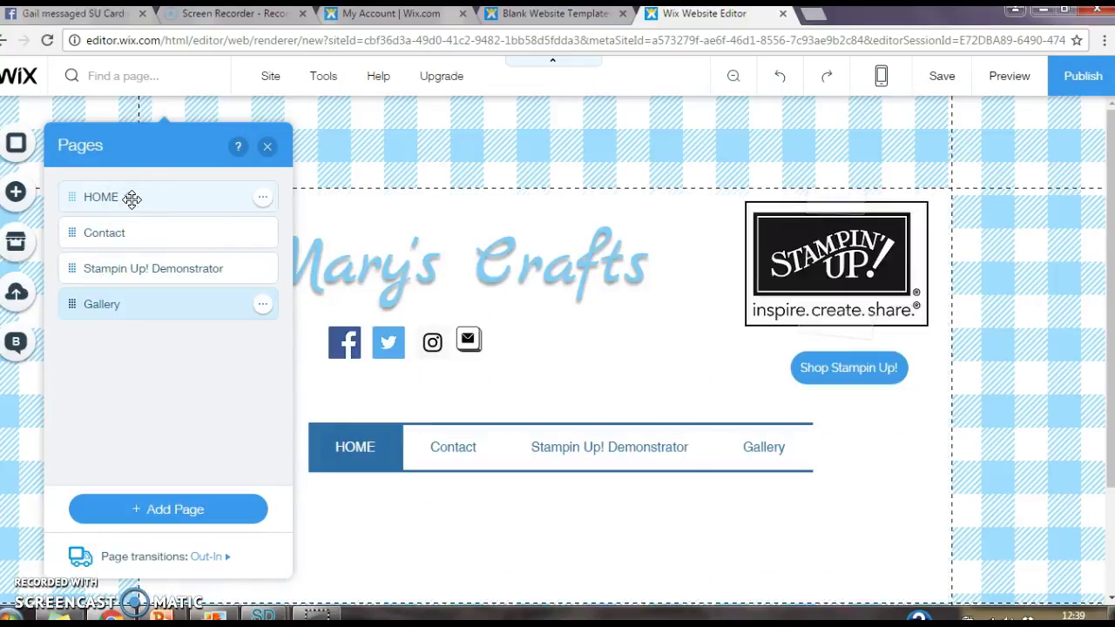
{"action": "left_click", "coordinate": [268, 146]}
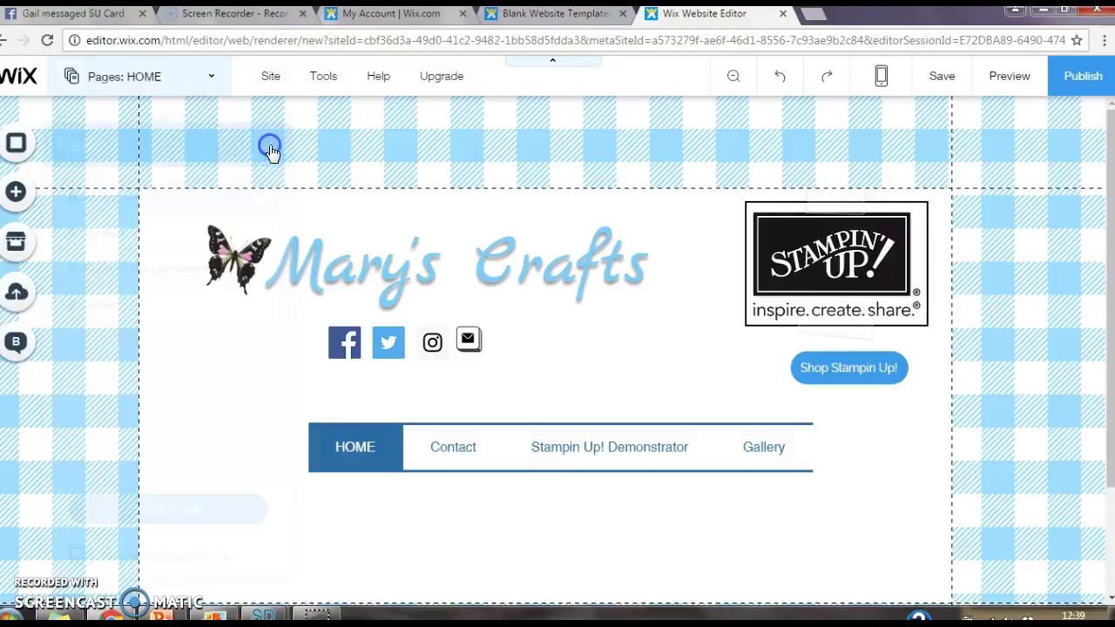
Widen the horizontal menu on both sides to about 829 px and slightly reduce its height from the upper edge
{"action": "left_click", "coordinate": [349, 456]}
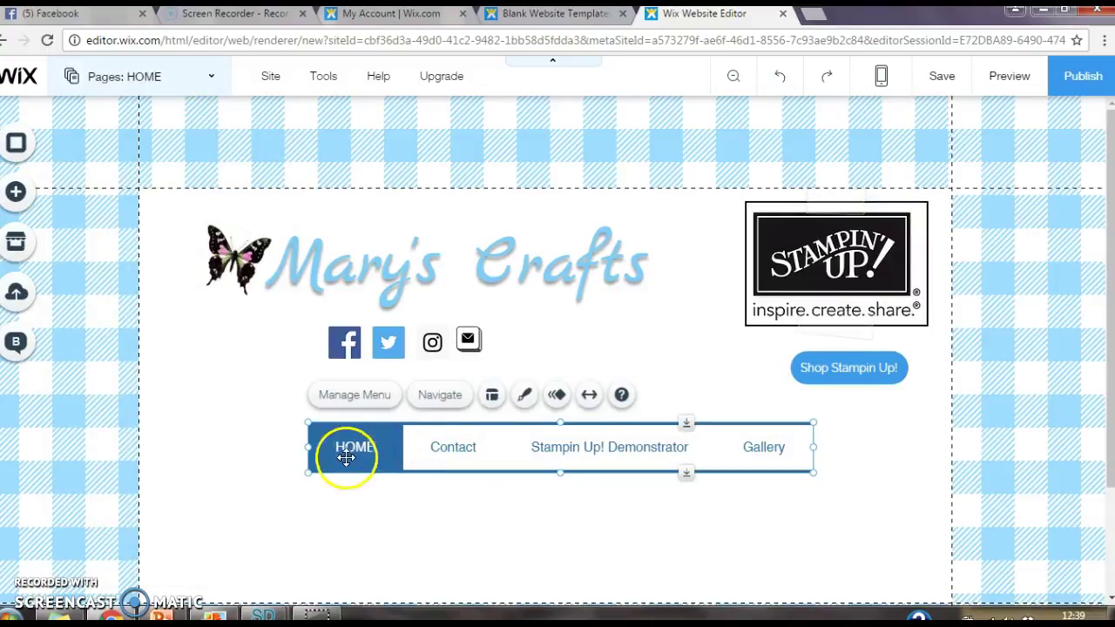
{"action": "left_click_drag", "start_coordinate": [253, 451], "coordinate": [212, 445]}
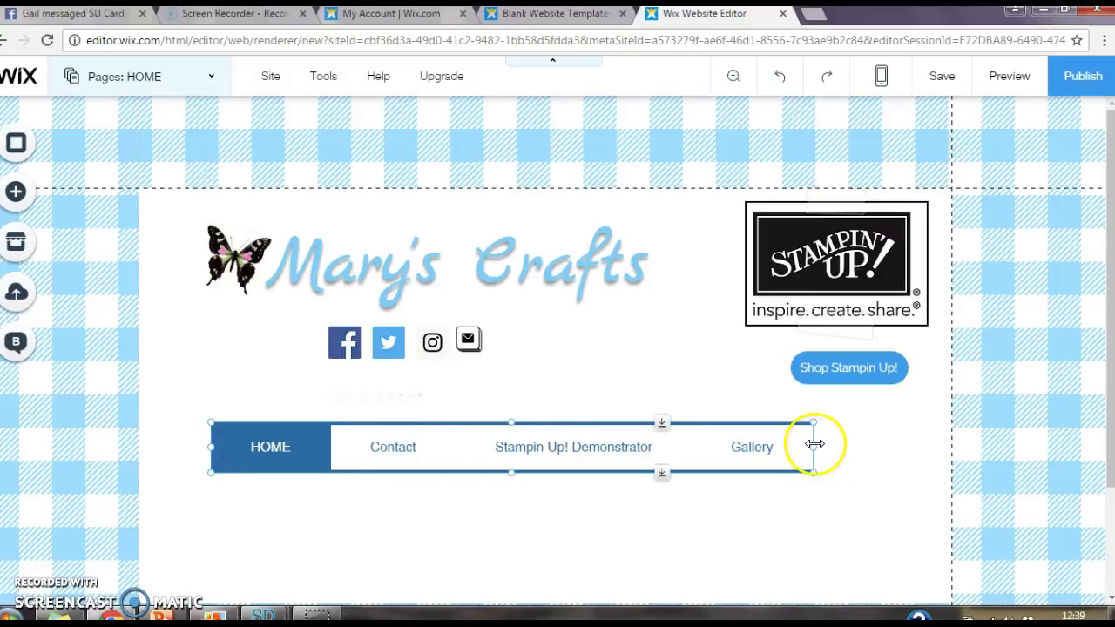
{"action": "left_click_drag", "start_coordinate": [812, 446], "coordinate": [901, 446]}
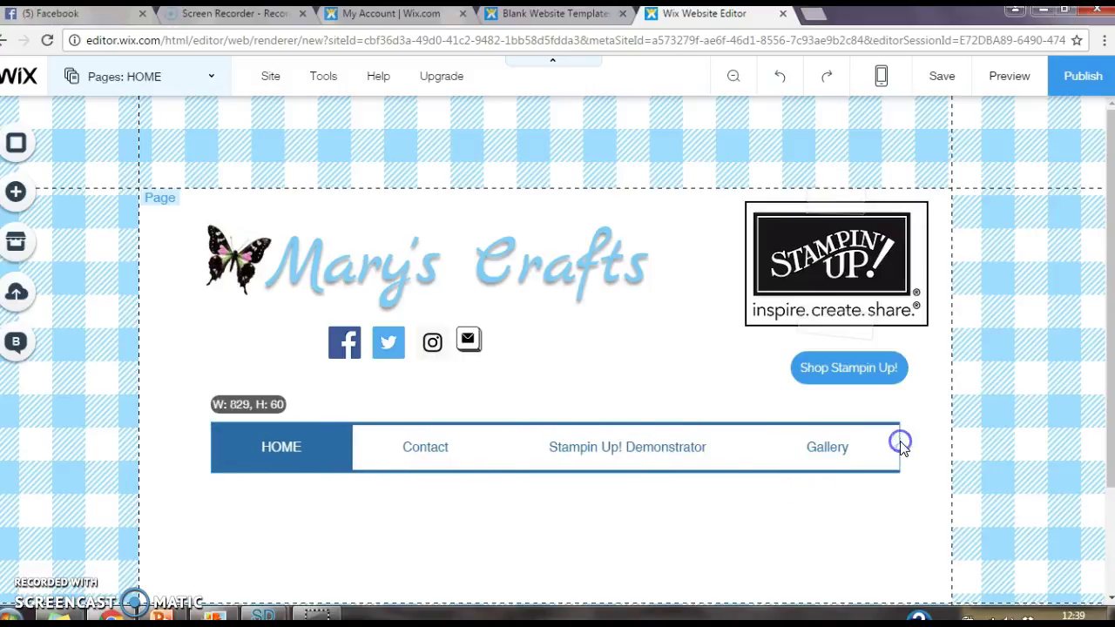
{"action": "left_click_drag", "start_coordinate": [553, 420], "coordinate": [553, 436]}
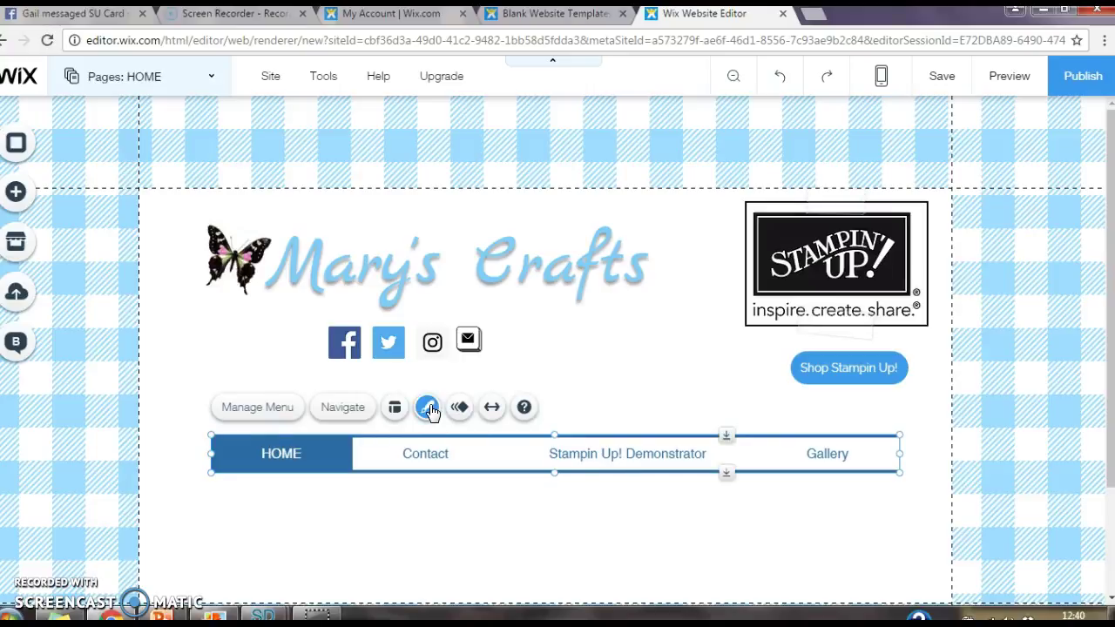
View the horizontal menu's customization options, including Fill Color & Opacity, without changing them, and clear the selection
{"action": "left_click", "coordinate": [430, 409]}
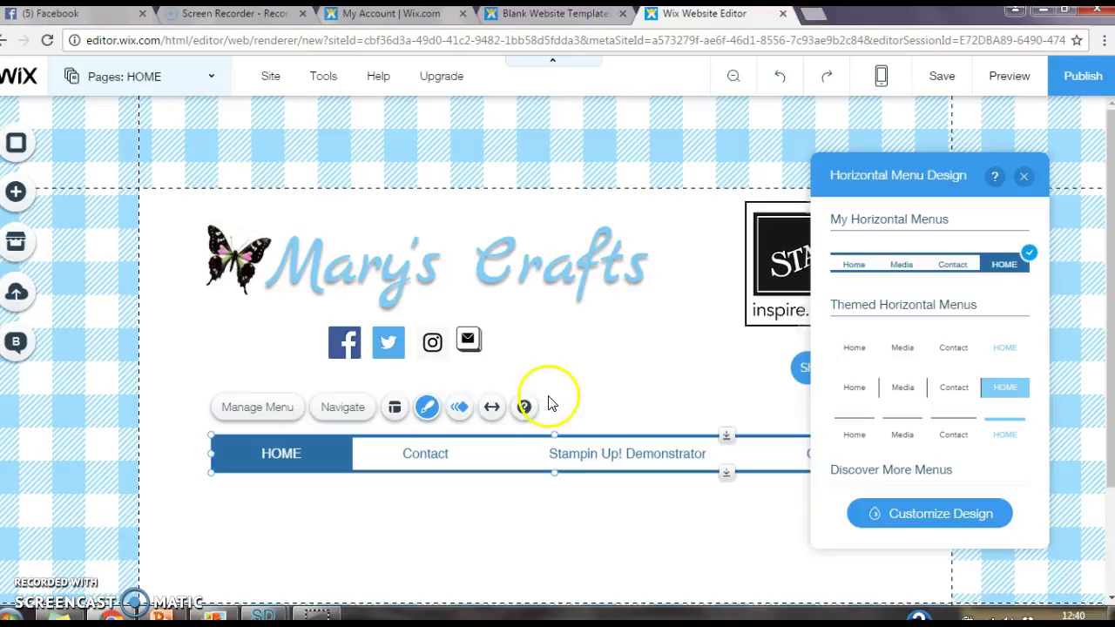
{"action": "left_click", "coordinate": [900, 516]}
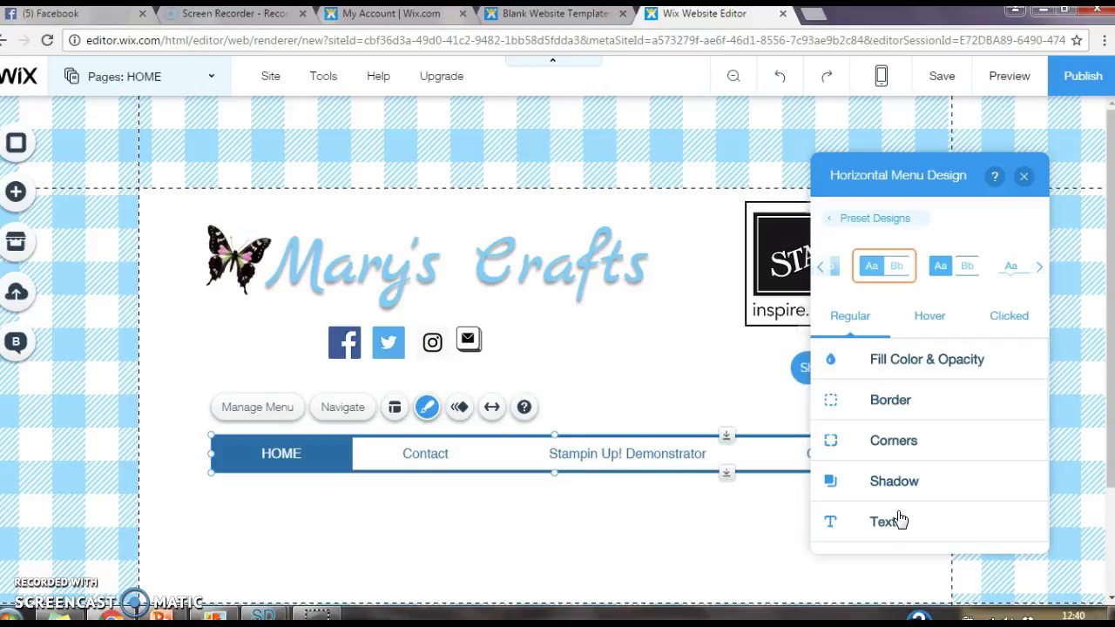
{"action": "left_click", "coordinate": [887, 362]}
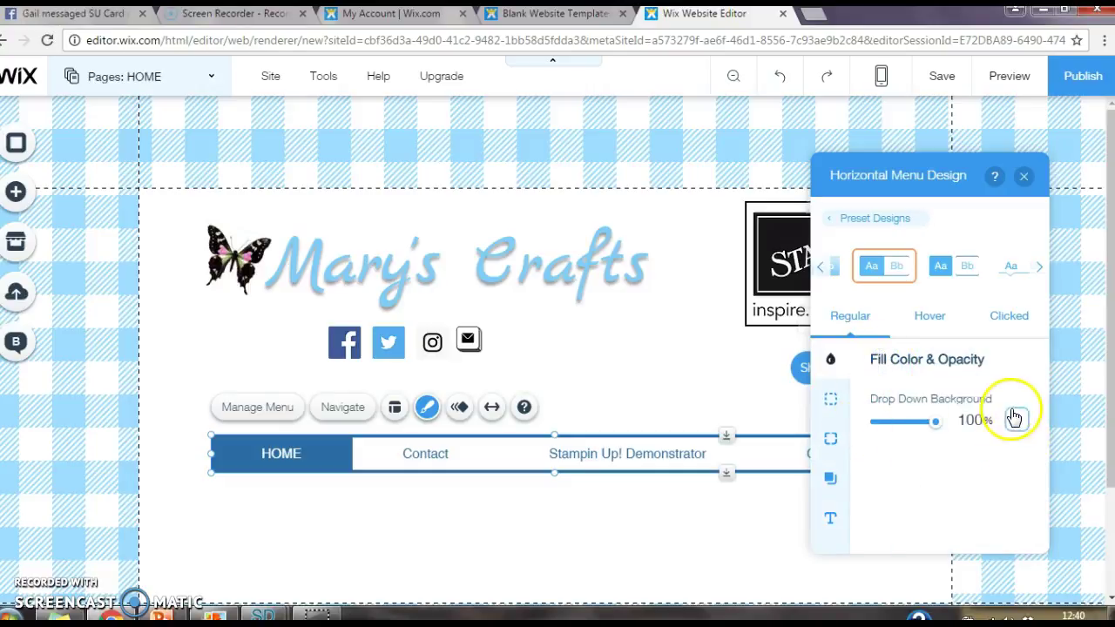
{"action": "left_click", "coordinate": [1025, 178]}
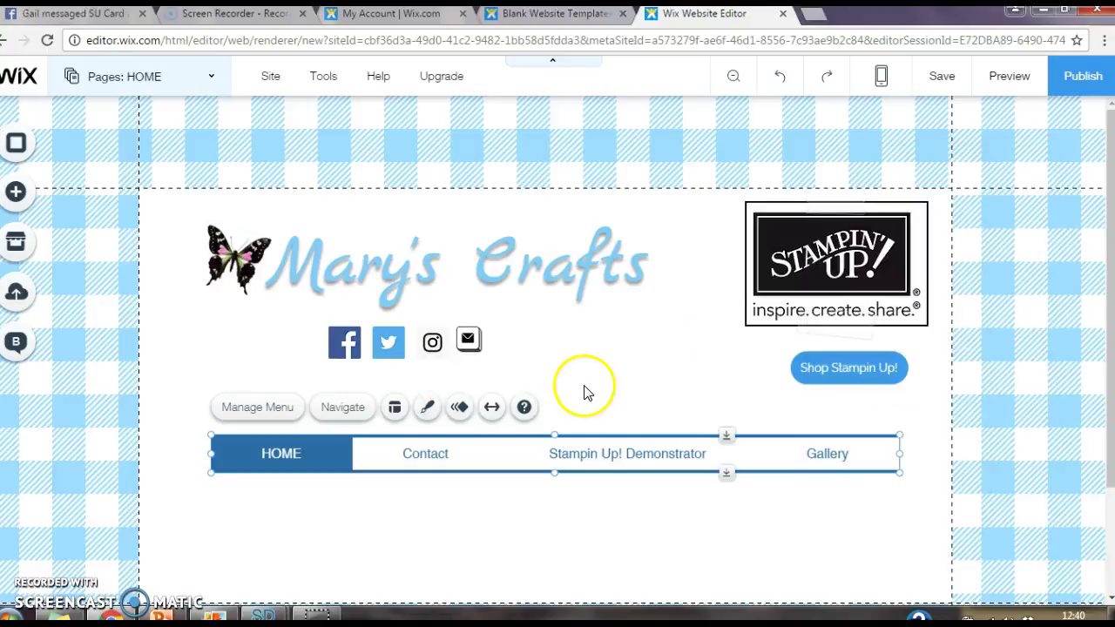
{"action": "left_click", "coordinate": [354, 544]}
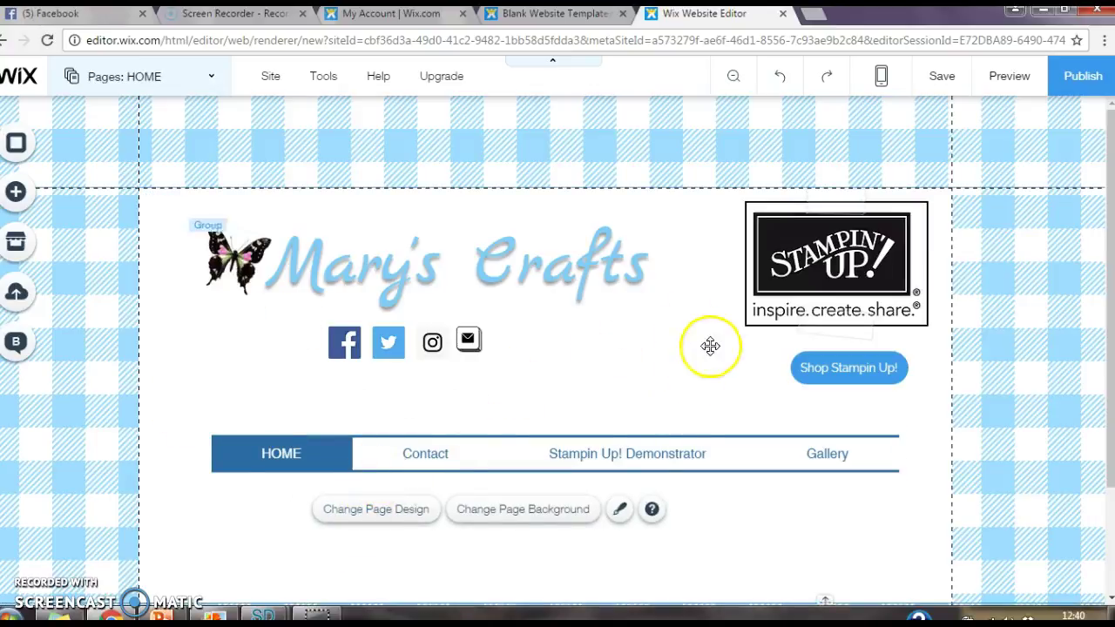
Set the grouped butterfly and "Mary's Crafts" title to show on all pages
{"action": "left_click", "coordinate": [239, 257]}
{"action": "right_click", "coordinate": [242, 266]}
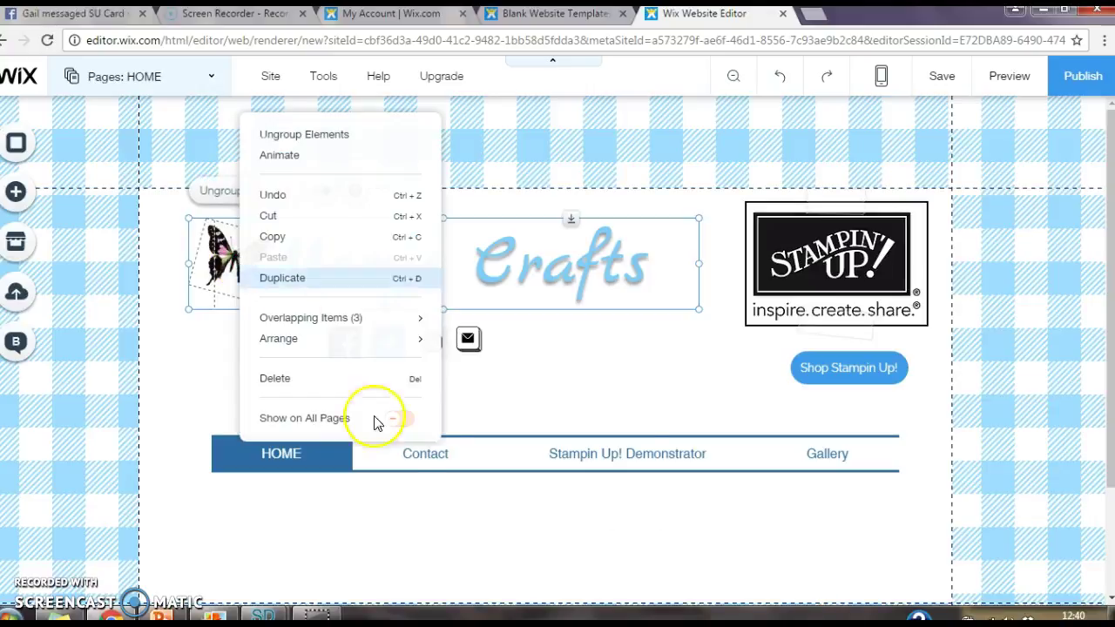
{"action": "left_click", "coordinate": [533, 284]}
{"action": "right_click", "coordinate": [533, 284]}
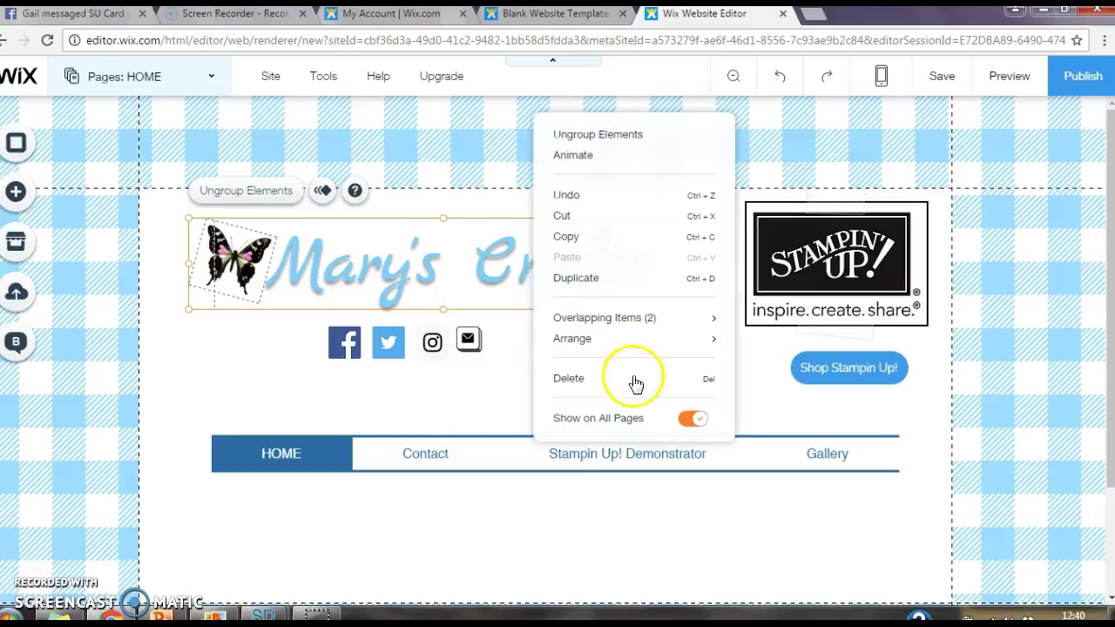
Set the Stampin' Up! logo image and the "Shop Stampin Up!" button to show on all pages
{"action": "left_click", "coordinate": [839, 284]}
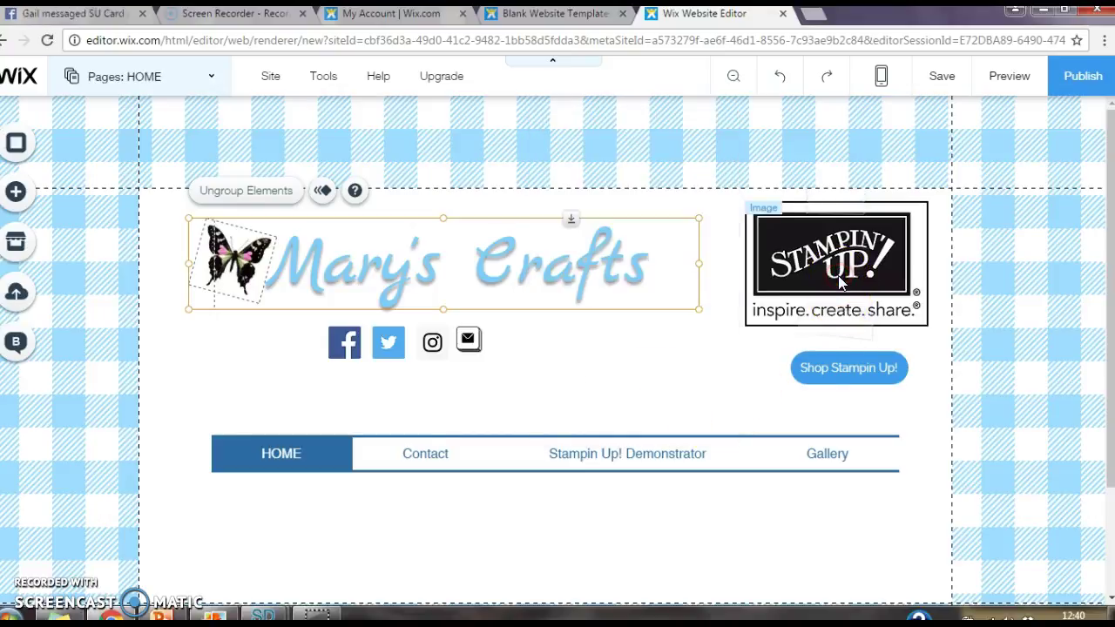
{"action": "right_click", "coordinate": [839, 283]}
{"action": "left_click", "coordinate": [1003, 565]}
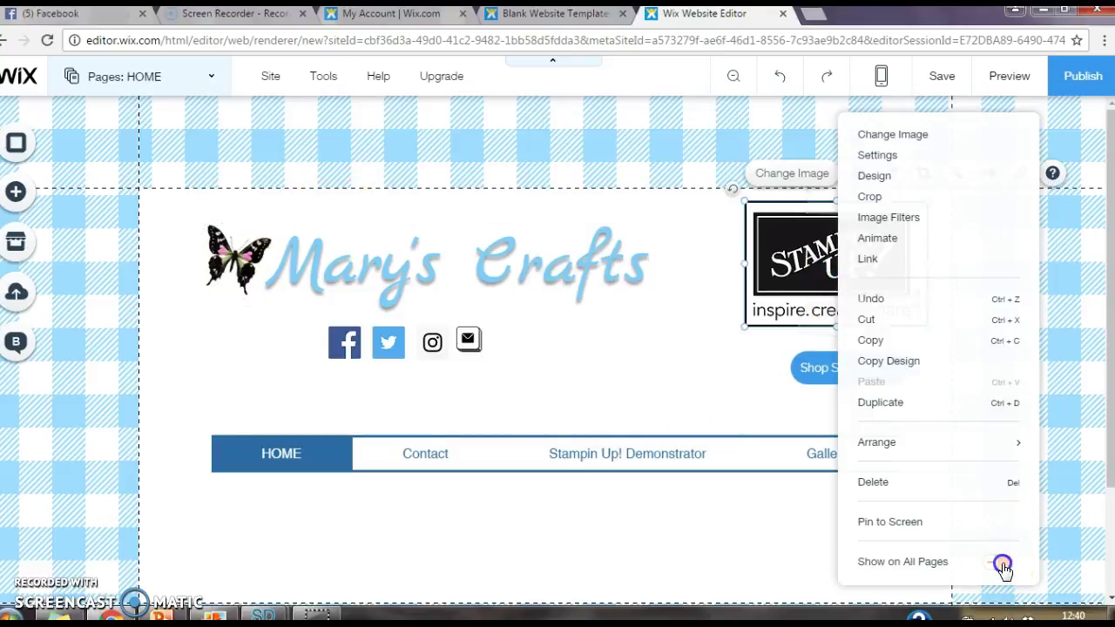
{"action": "left_click", "coordinate": [803, 363]}
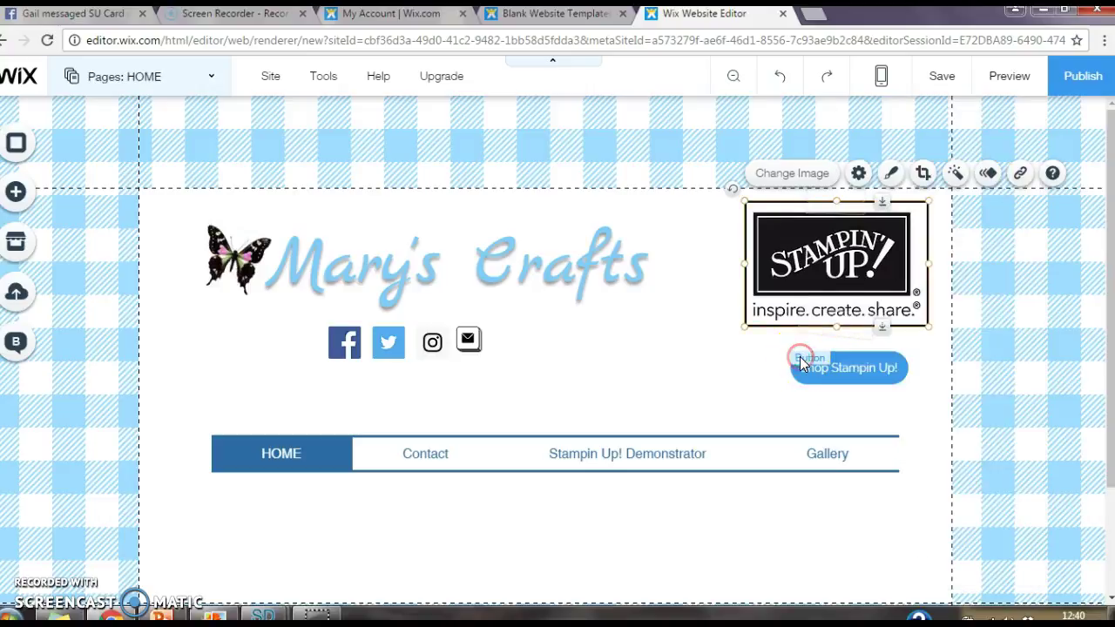
{"action": "right_click", "coordinate": [799, 366]}
{"action": "left_click", "coordinate": [962, 521]}
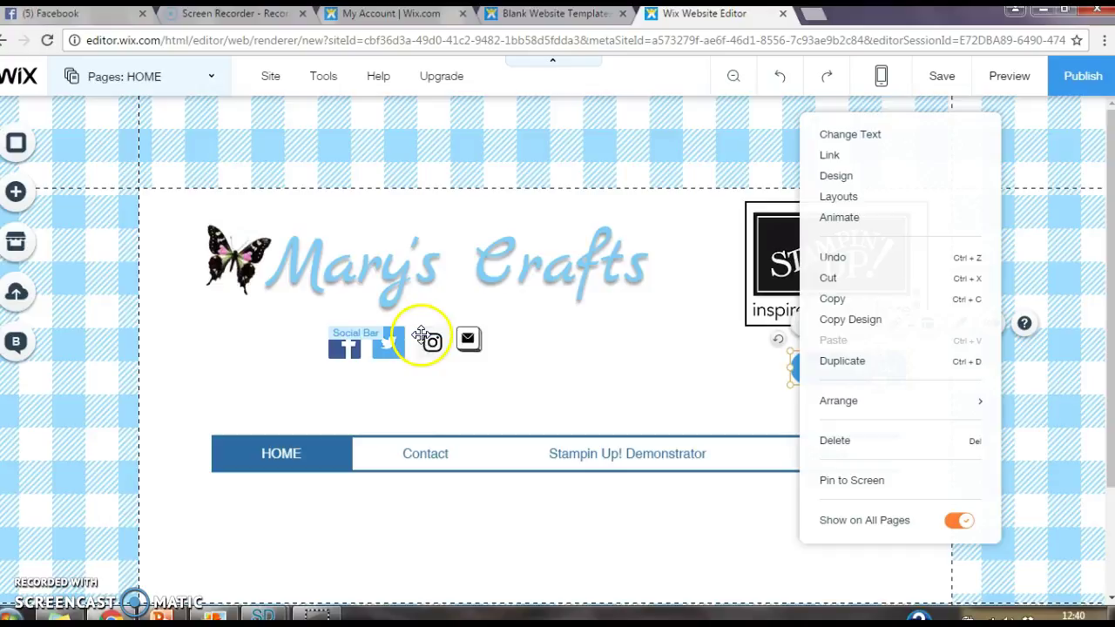
Set the social bar and the envelope icon to show on all pages
{"action": "left_click", "coordinate": [422, 335]}
{"action": "right_click", "coordinate": [425, 336]}
{"action": "left_click", "coordinate": [592, 462]}
{"action": "left_click", "coordinate": [368, 408]}
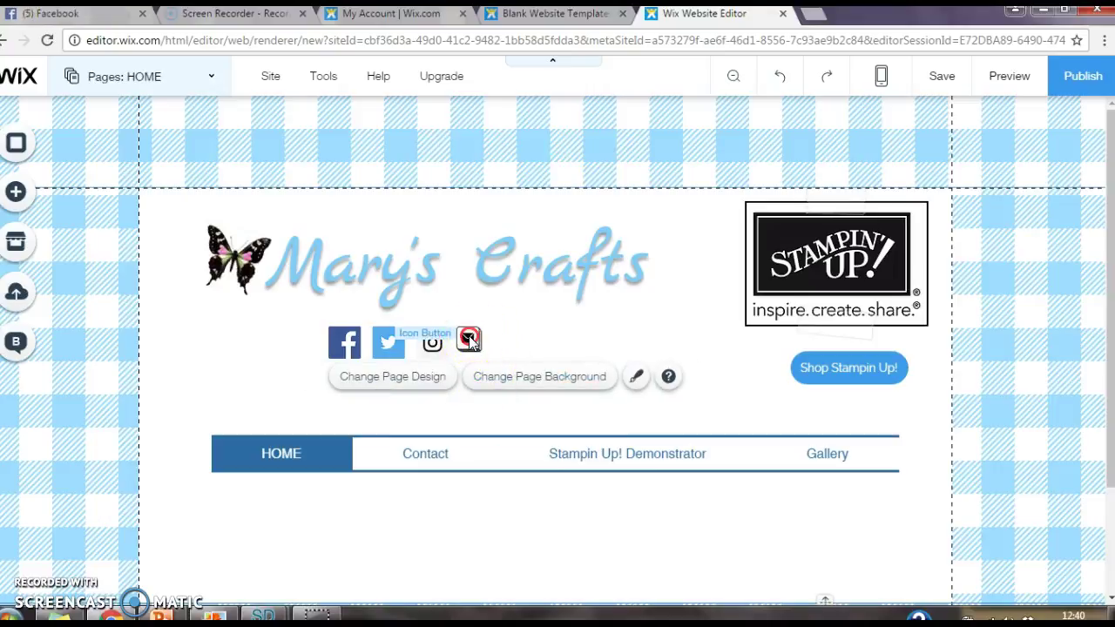
{"action": "right_click", "coordinate": [467, 339]}
{"action": "left_click", "coordinate": [631, 481]}
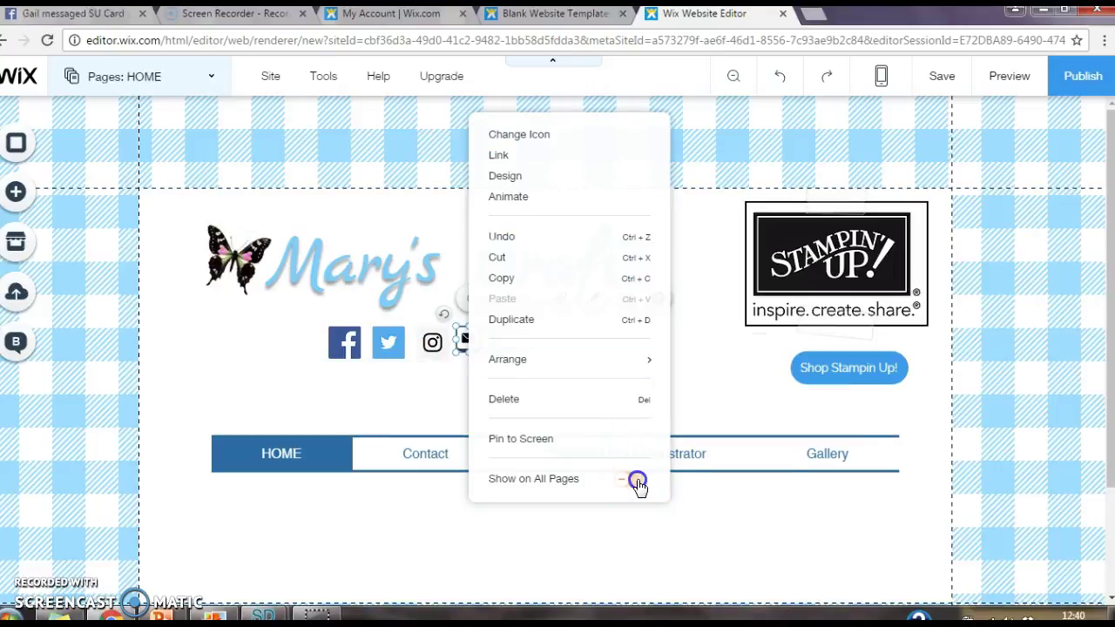
Set the horizontal menu to show on all pages and clear the selection
{"action": "left_click", "coordinate": [380, 436]}
{"action": "right_click", "coordinate": [380, 437]}
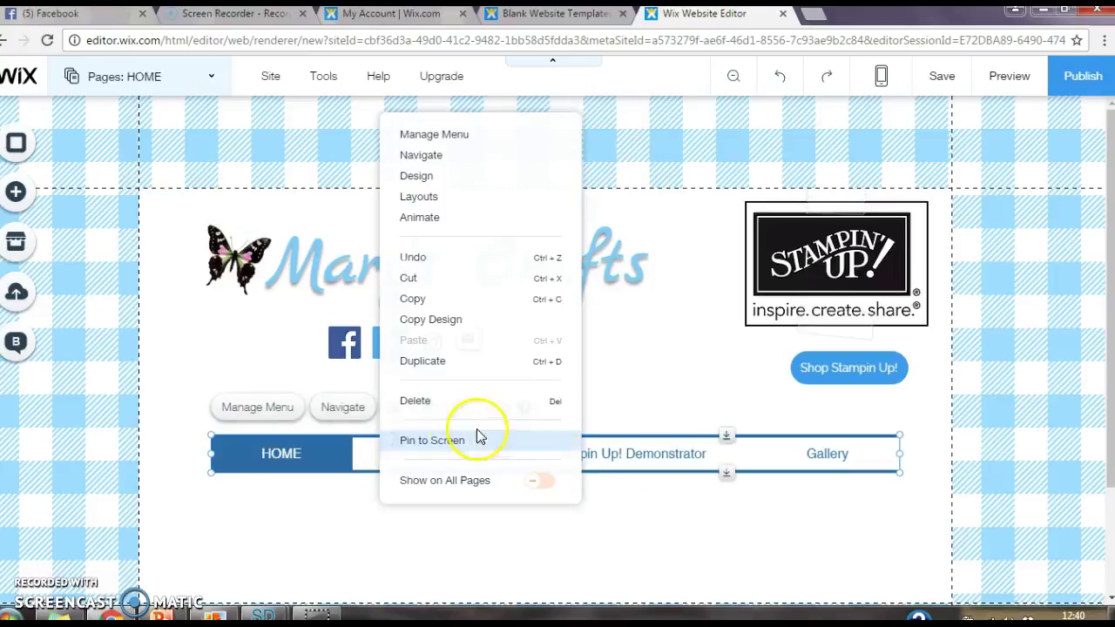
{"action": "left_click", "coordinate": [547, 484]}
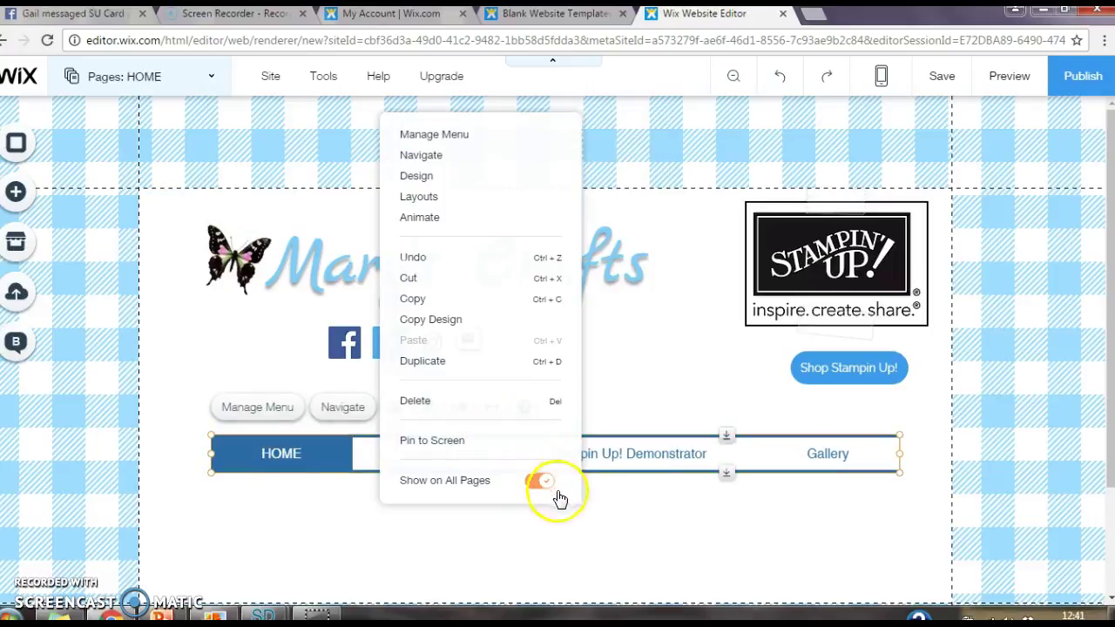
{"action": "left_click", "coordinate": [359, 535]}
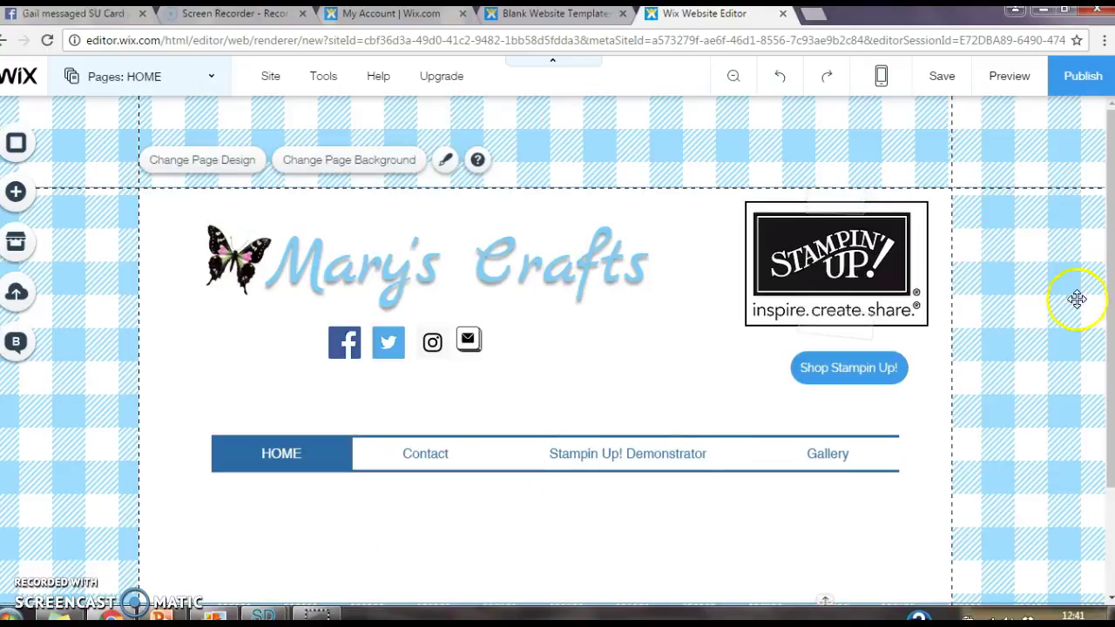
Add the Wix Blog to the site
{"action": "left_click_drag", "start_coordinate": [1111, 249], "coordinate": [1106, 277]}
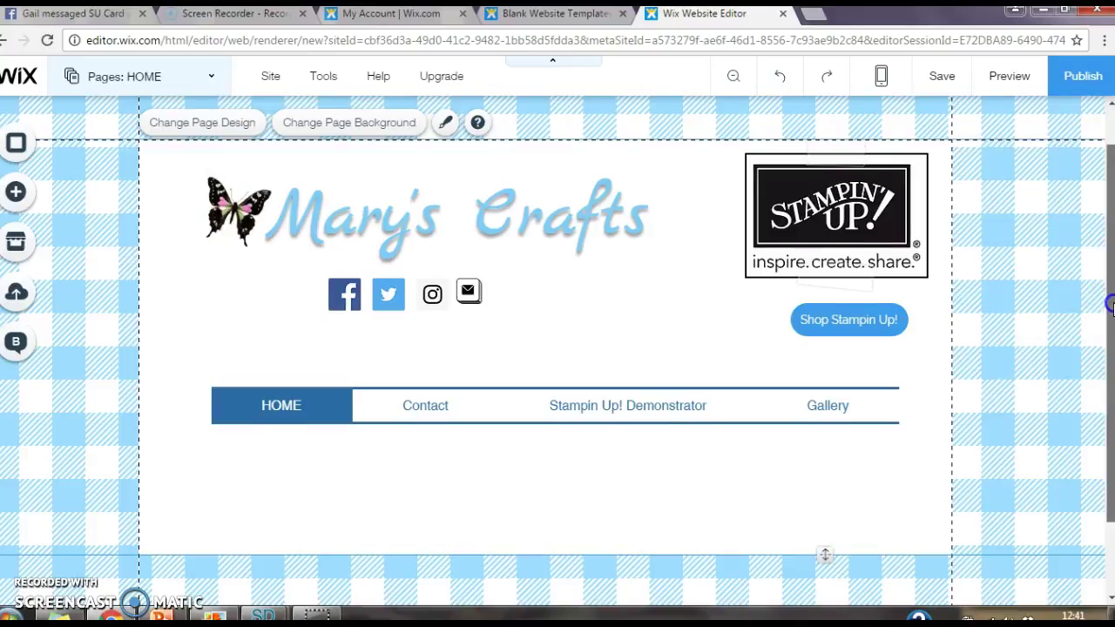
{"action": "left_click_drag", "start_coordinate": [1109, 305], "coordinate": [1109, 296]}
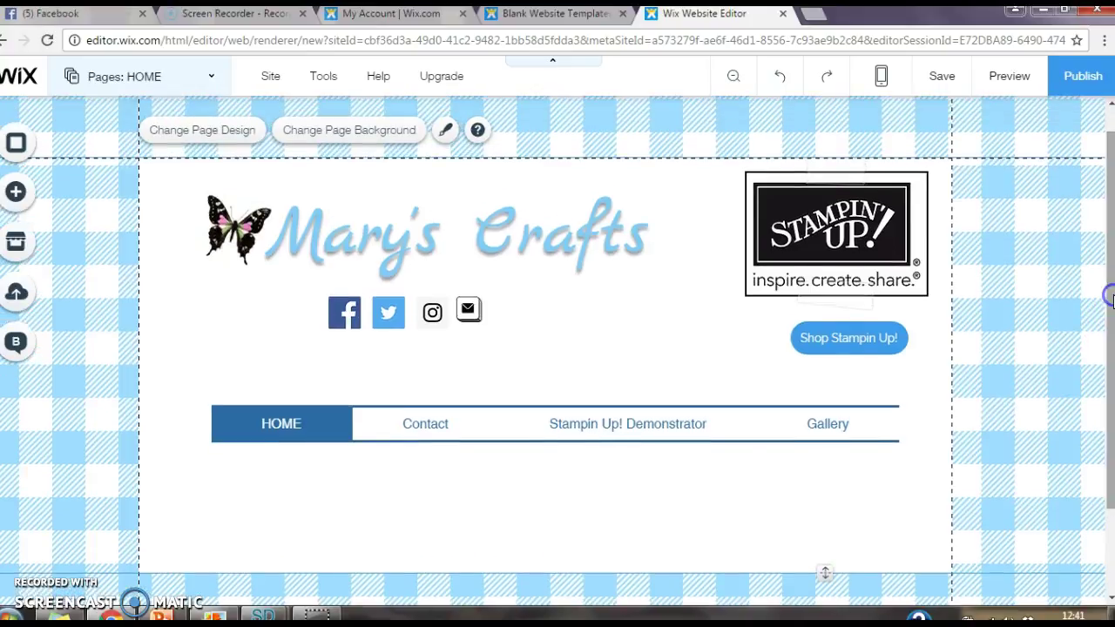
{"action": "left_click", "coordinate": [19, 343]}
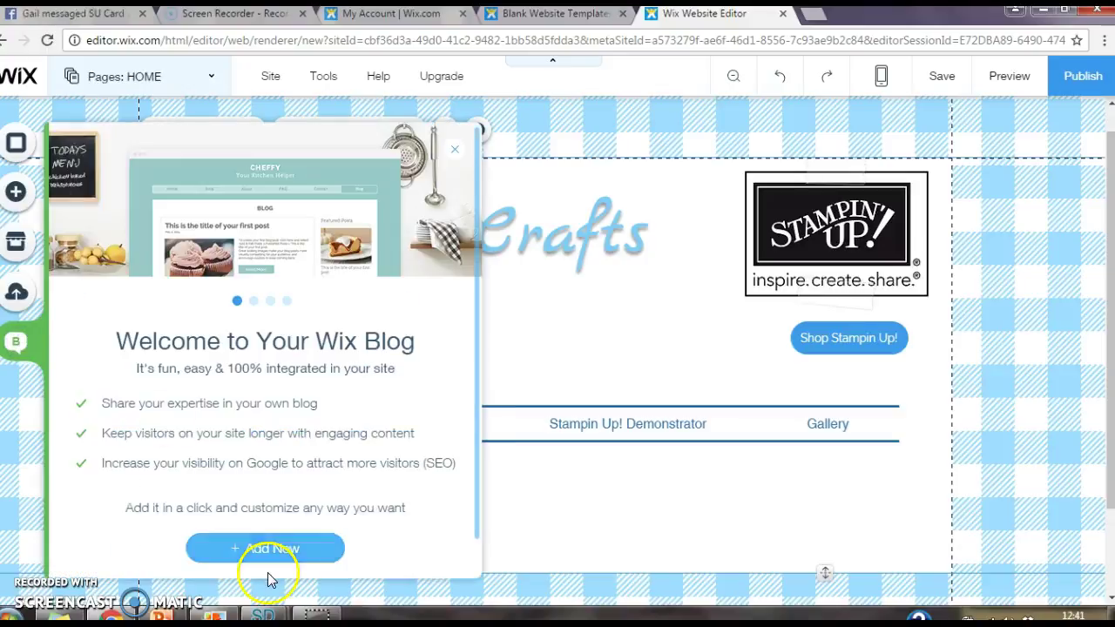
{"action": "left_click", "coordinate": [270, 549]}
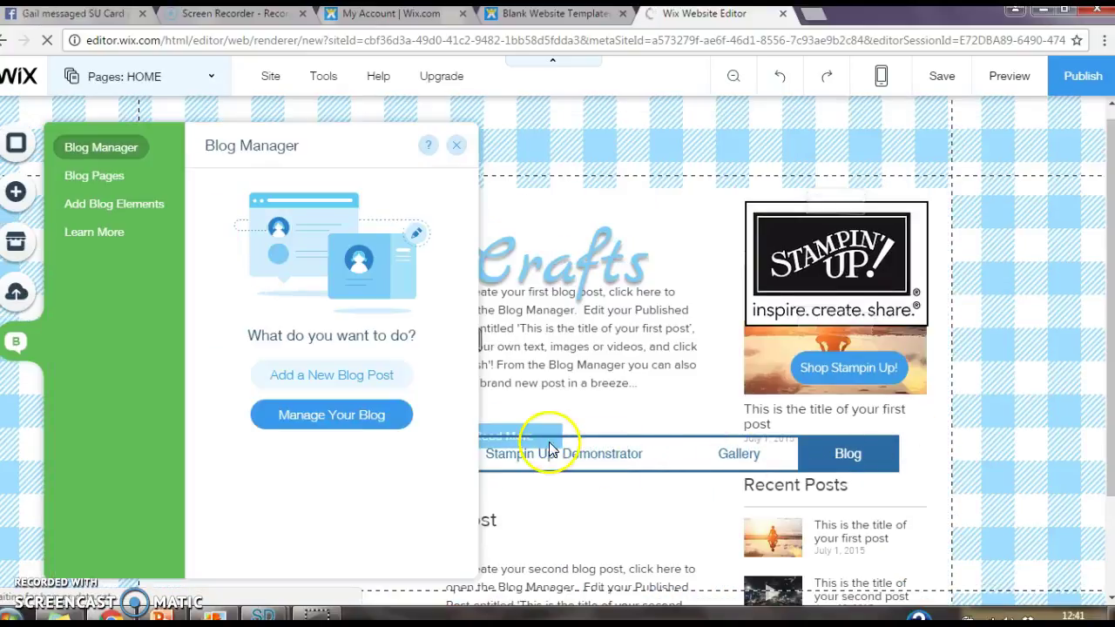
Open the blog management window and start a new blog post
{"action": "left_click", "coordinate": [339, 421]}
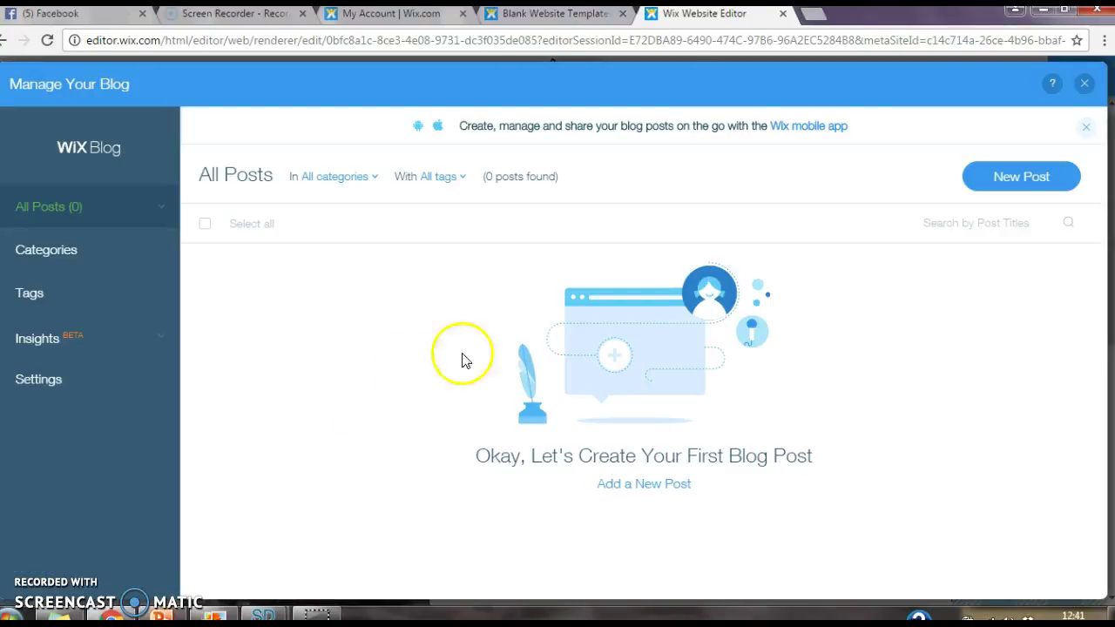
{"action": "left_click", "coordinate": [1009, 183]}
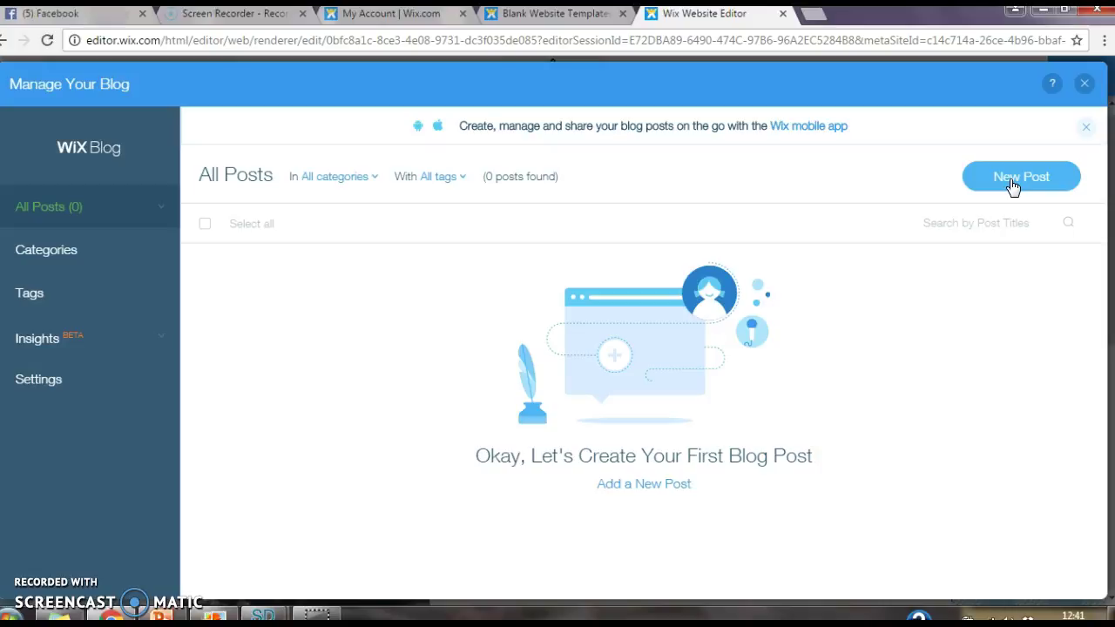
{"action": "left_click", "coordinate": [645, 486]}
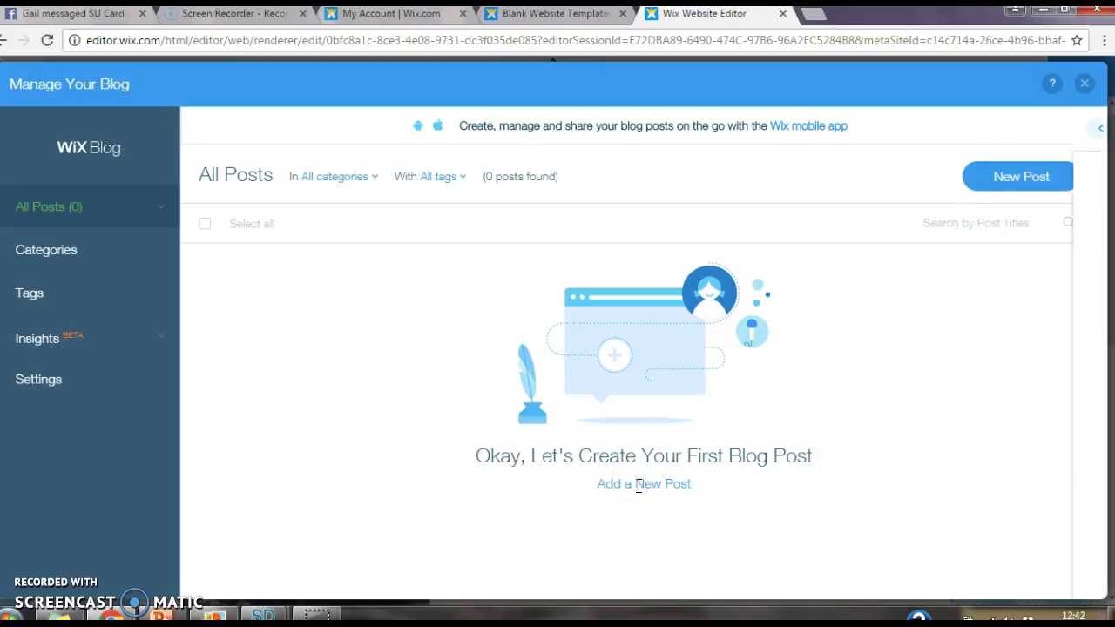
Title the new blog post "Welcome" and enter the author's first name
{"action": "left_click", "coordinate": [417, 195]}
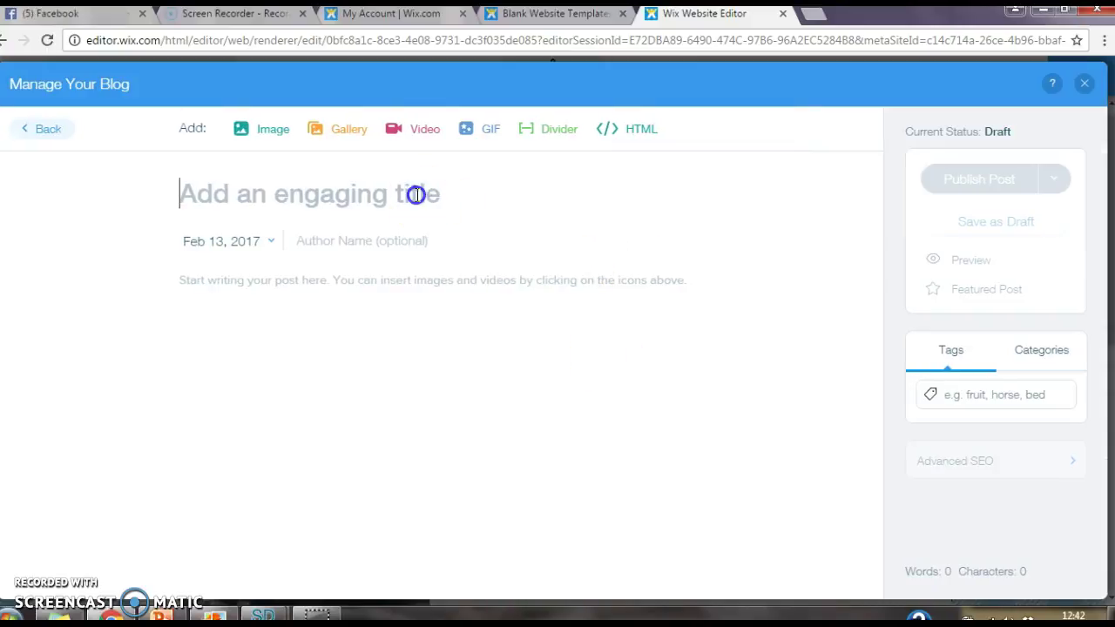
{"action": "type", "text": "WElcome"}
{"action": "key", "text": "BackSpace"}
{"action": "key", "text": "BackSpace"}
{"action": "key", "text": "BackSpace"}
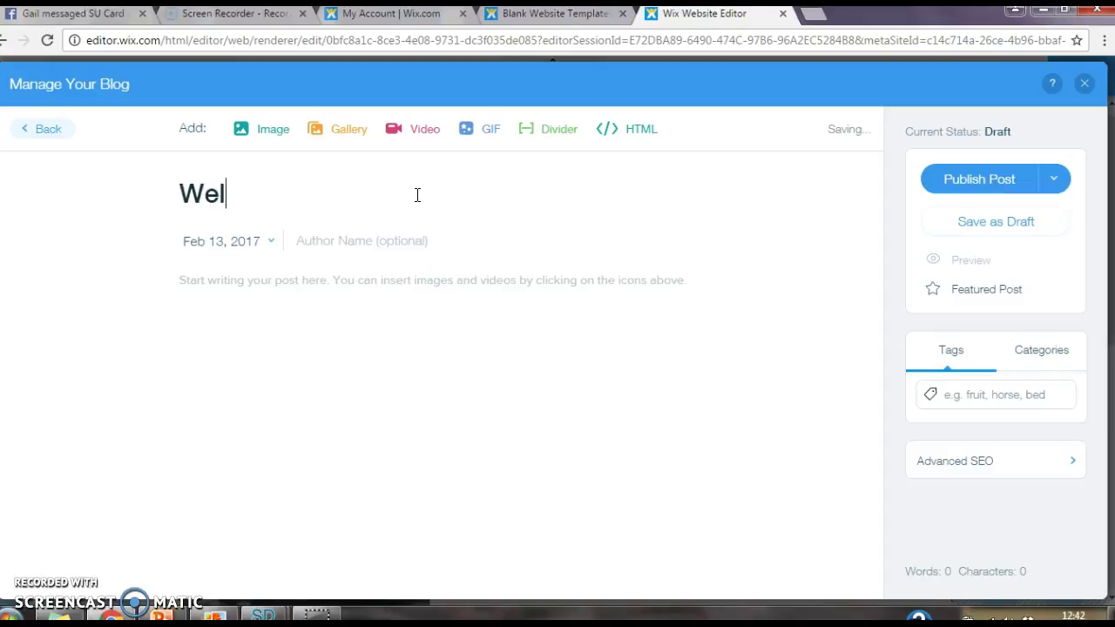
{"action": "left_click", "coordinate": [398, 248]}
{"action": "type", "text": "Mary"}
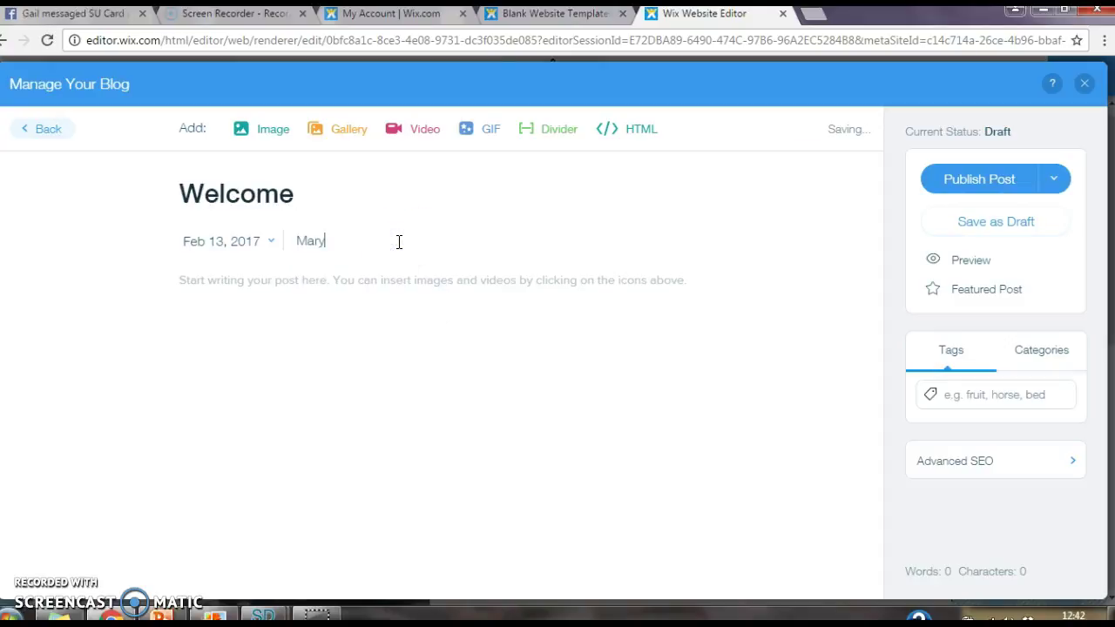
Write "Welcome to my new blog. I hope you enjoy it." as the post text and publish the post
{"action": "left_click", "coordinate": [358, 284]}
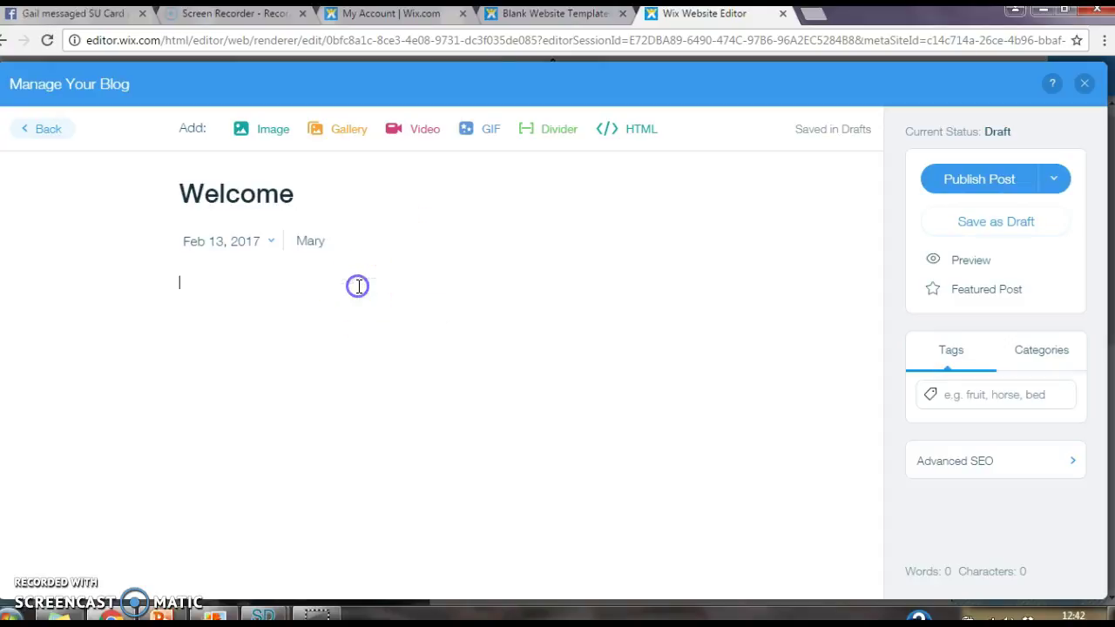
{"action": "type", "text": "Welcome to "}
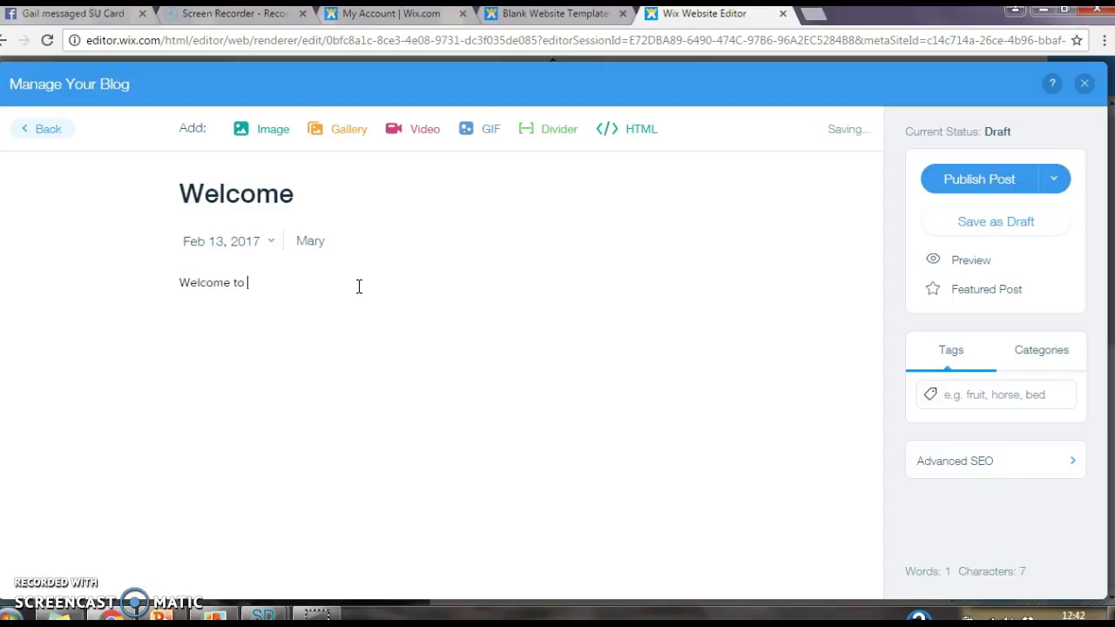
{"action": "type", "text": "my new blog"}
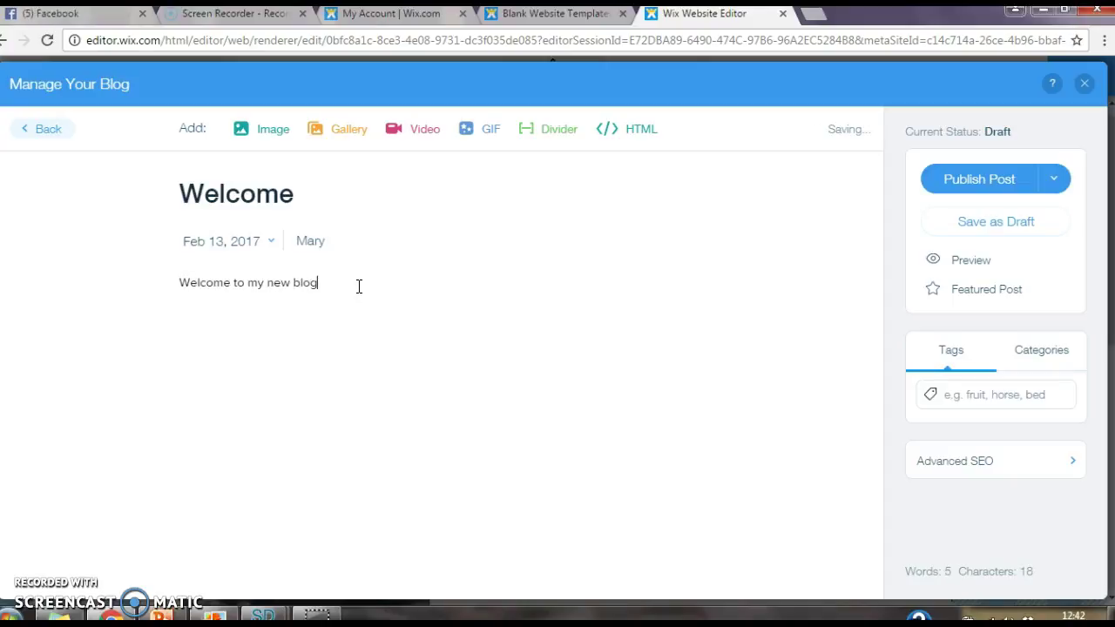
{"action": "type", "text": ". I hope you enjoy it."}
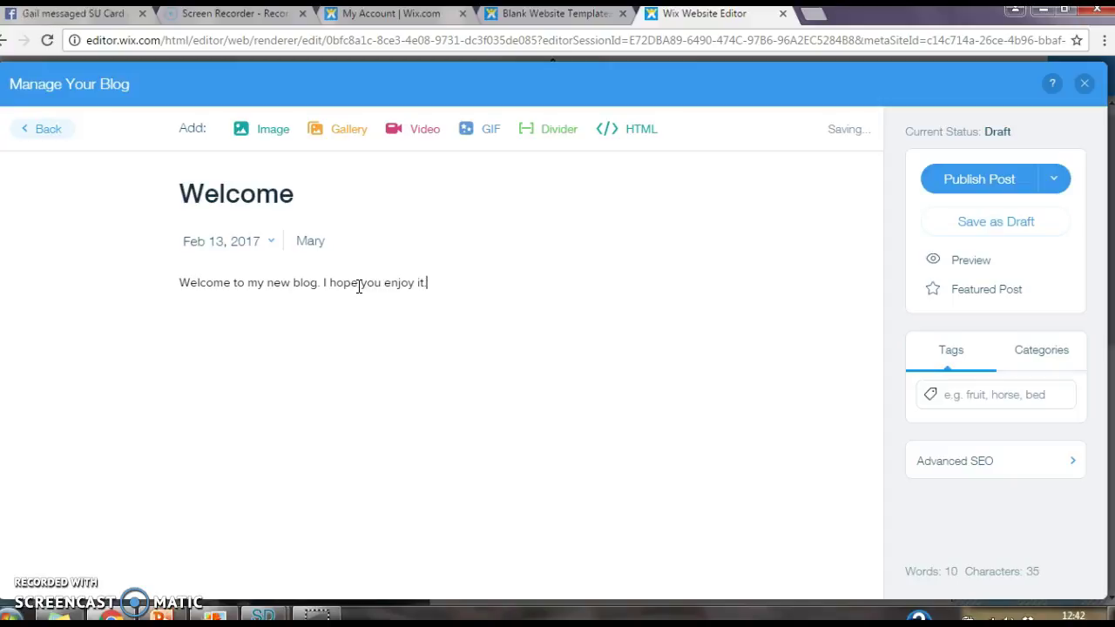
{"action": "left_click", "coordinate": [985, 183]}
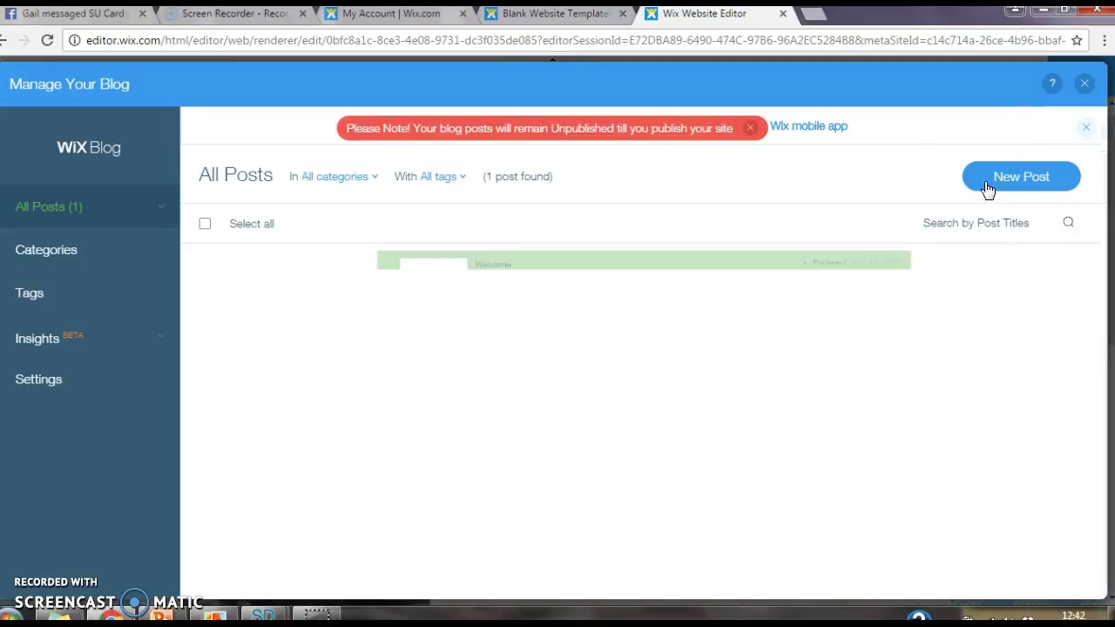
Dismiss the publishing notice and close both the blog management window and the Blog Manager
{"action": "left_click", "coordinate": [749, 128]}
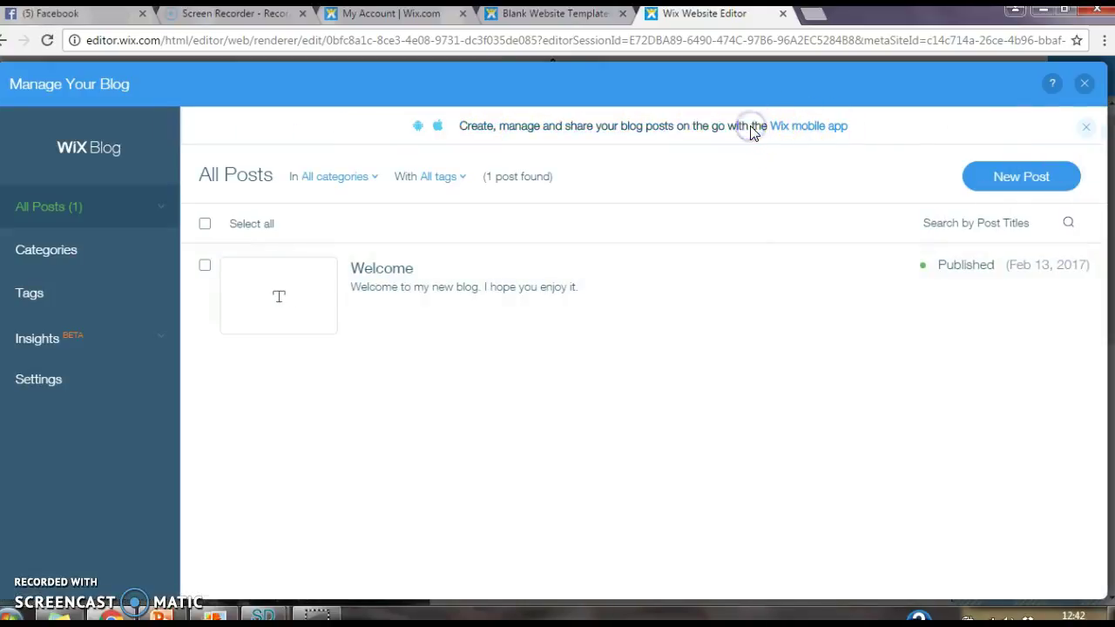
{"action": "left_click", "coordinate": [1085, 85]}
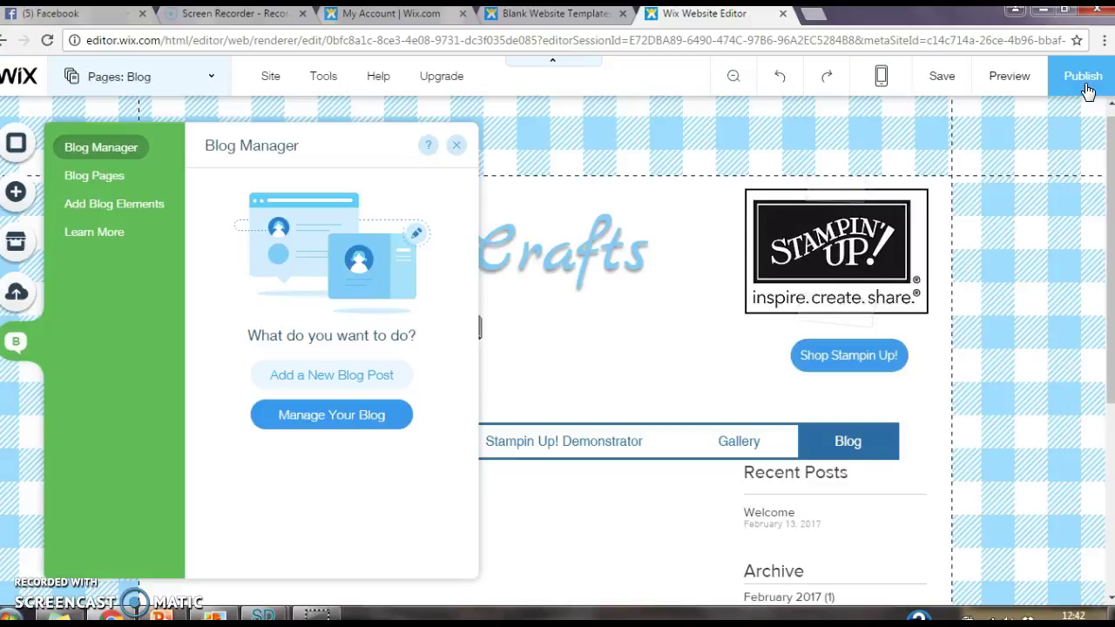
{"action": "left_click", "coordinate": [454, 146]}
Move the blog feed out of the header so it sits just below the page menu, beside the Recent Posts list
{"action": "left_click_drag", "start_coordinate": [1108, 181], "coordinate": [1108, 192]}
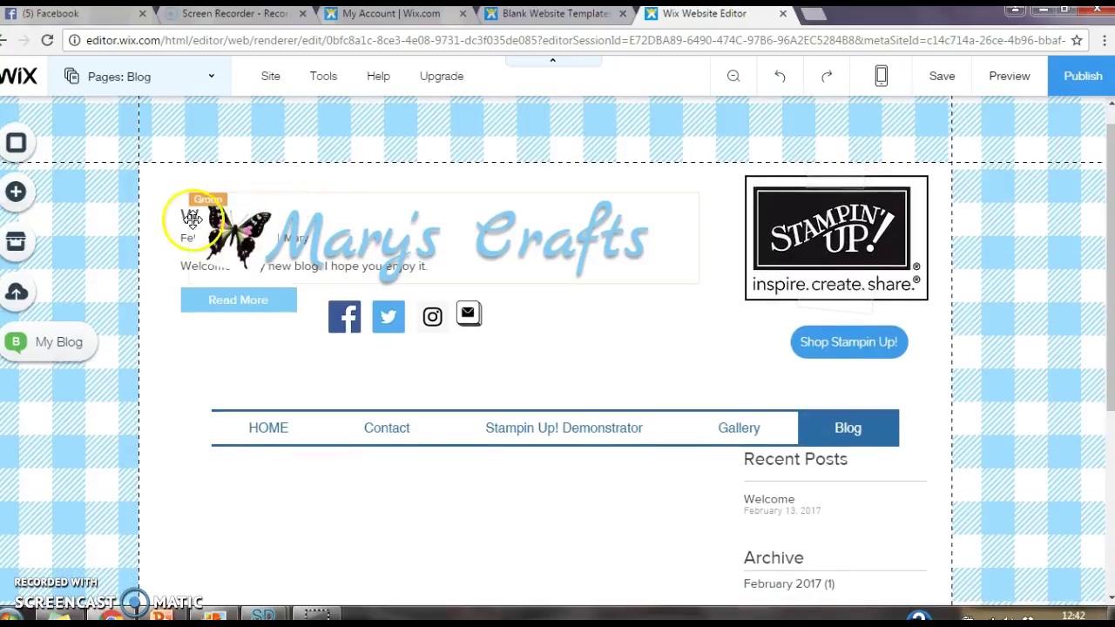
{"action": "left_click_drag", "start_coordinate": [171, 212], "coordinate": [186, 505]}
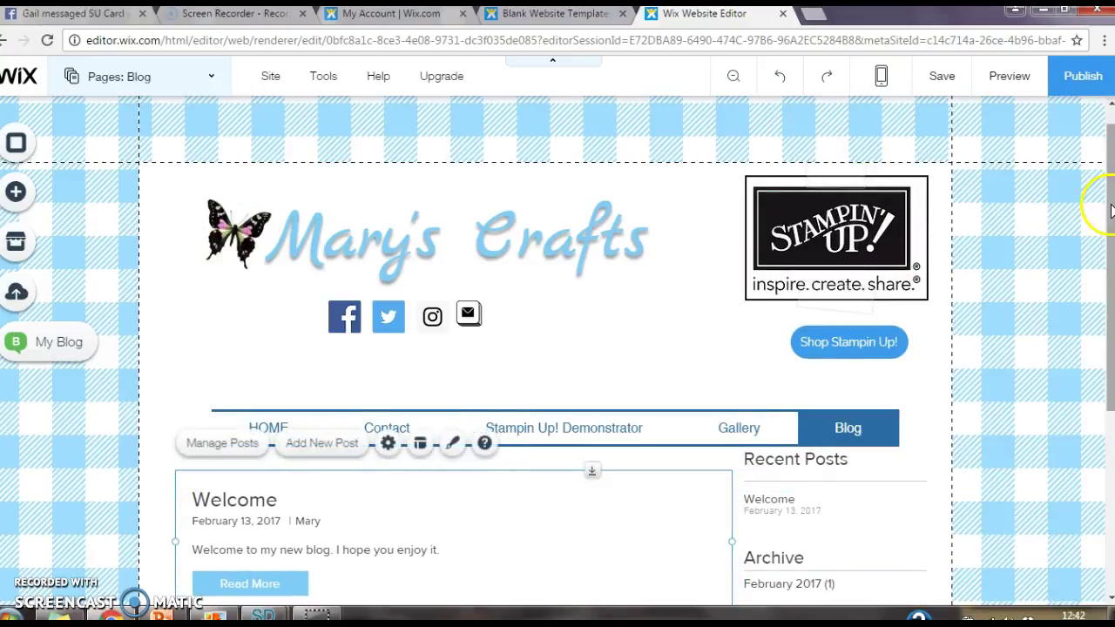
{"action": "left_click_drag", "start_coordinate": [1108, 211], "coordinate": [1108, 289]}
{"action": "left_click_drag", "start_coordinate": [685, 334], "coordinate": [680, 334]}
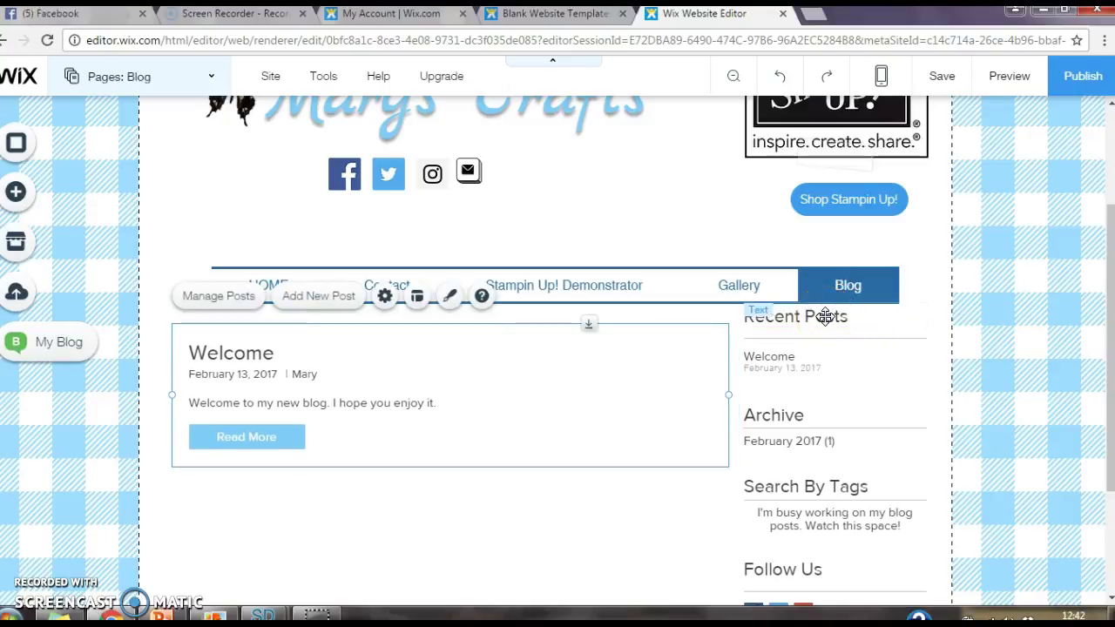
Delete the Archive heading, its divider line and the monthly archive list from the Blog page
{"action": "left_click", "coordinate": [779, 415]}
{"action": "key", "text": "Delete"}
{"action": "left_click", "coordinate": [780, 427]}
{"action": "key", "text": "Delete"}
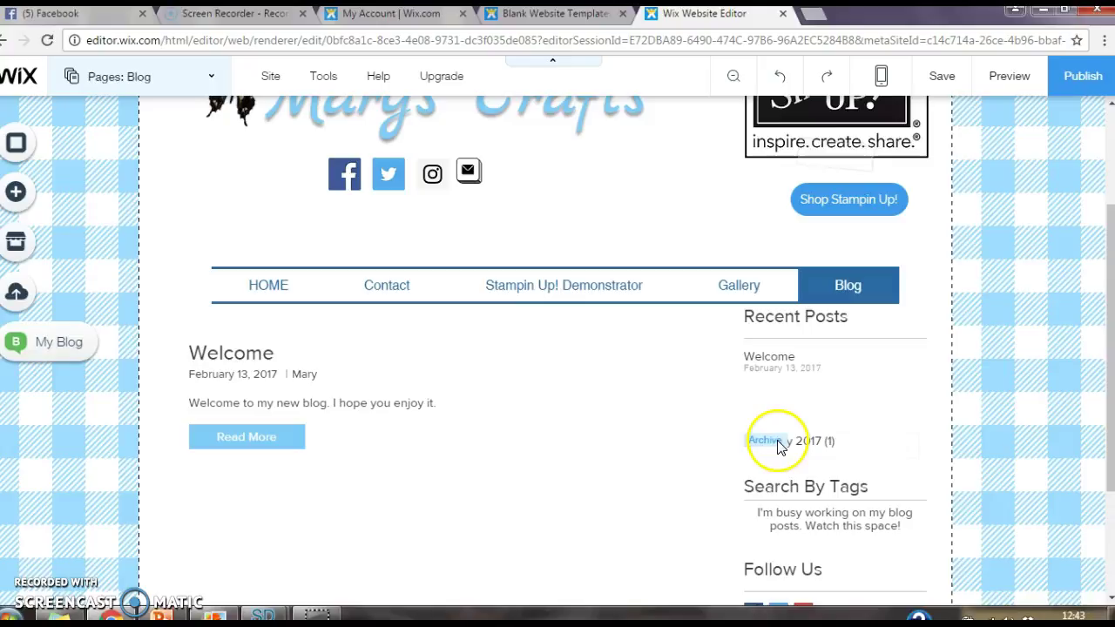
{"action": "left_click", "coordinate": [825, 441]}
{"action": "key", "text": "Delete"}
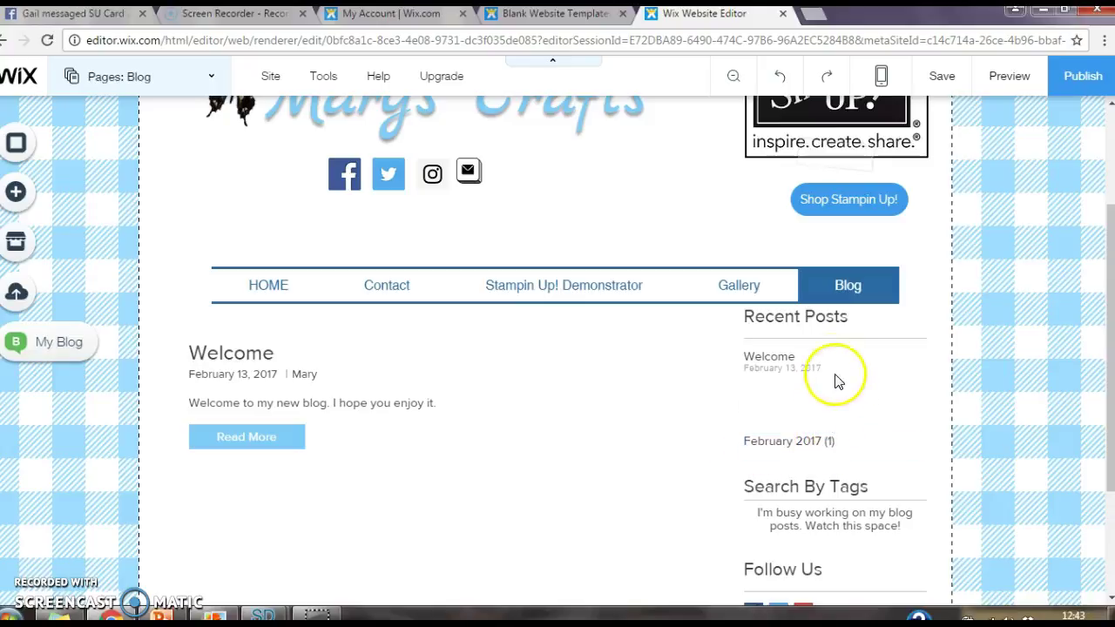
Move the Recent Posts heading, line and posts list together down clear of the menu, to about x 722, y 495, and clear the selection
{"action": "left_click", "coordinate": [788, 320]}
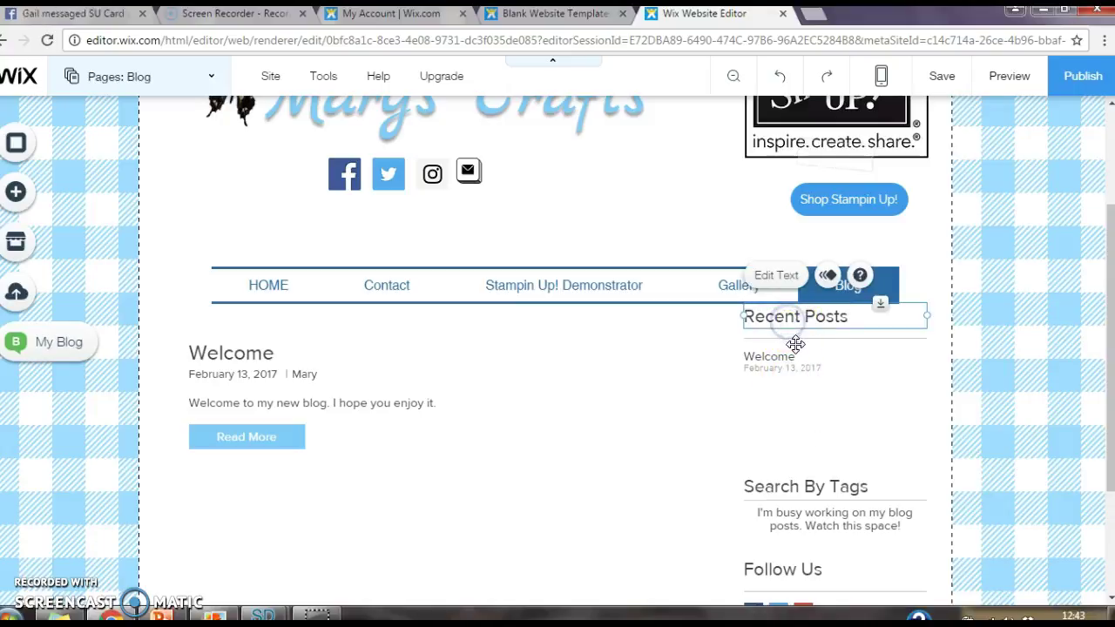
{"action": "left_click", "coordinate": [807, 339], "text": "shift"}
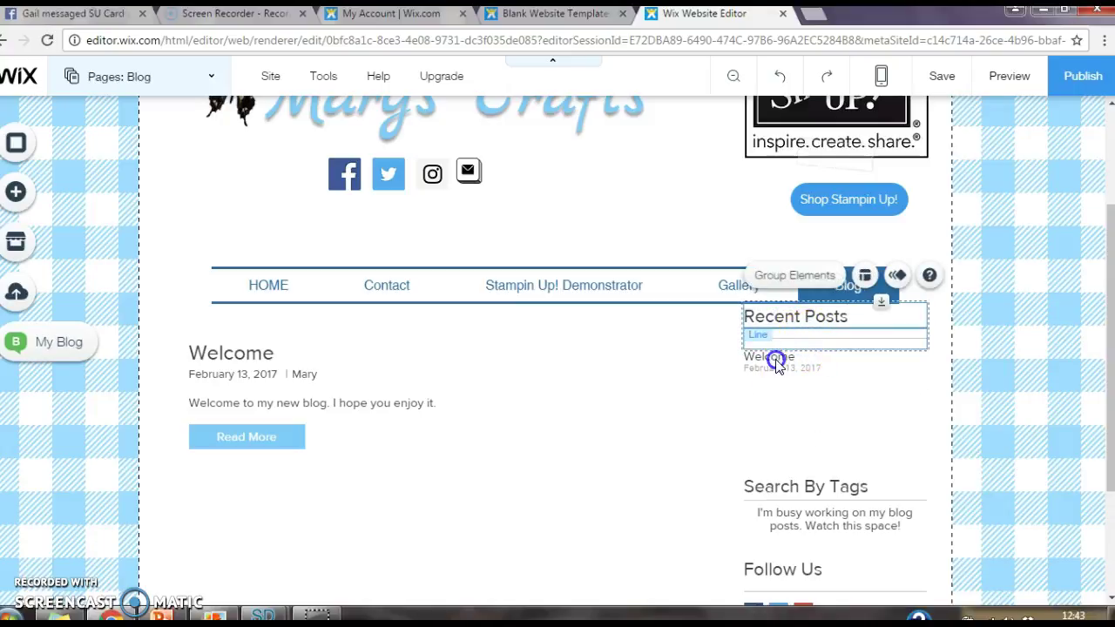
{"action": "left_click", "coordinate": [776, 358], "text": "shift"}
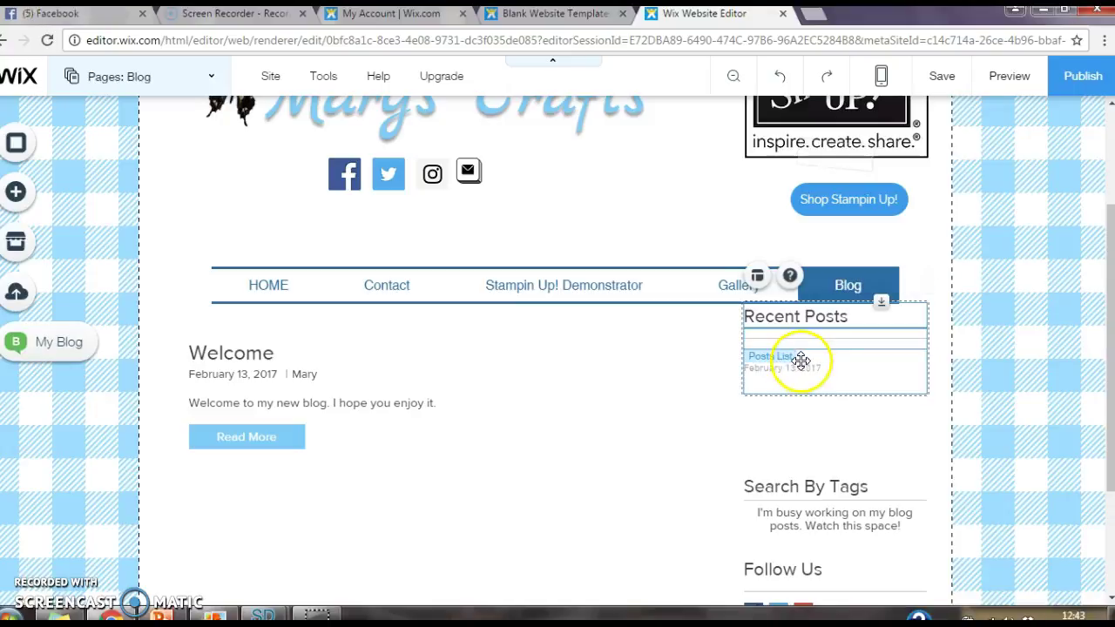
{"action": "left_click_drag", "start_coordinate": [798, 391], "coordinate": [798, 395]}
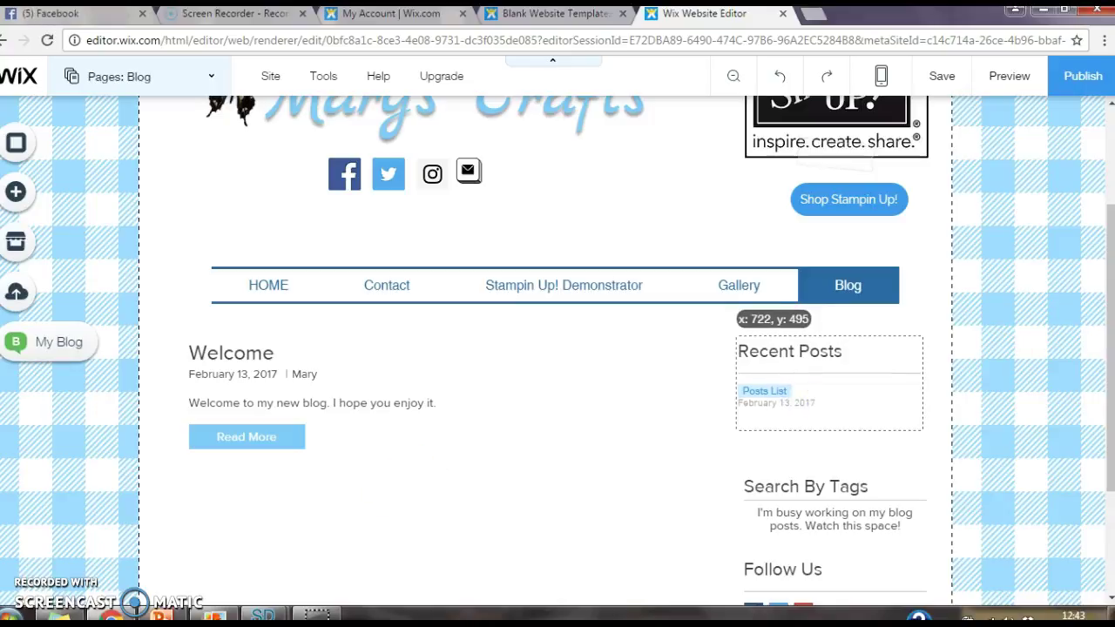
{"action": "left_click", "coordinate": [485, 463]}
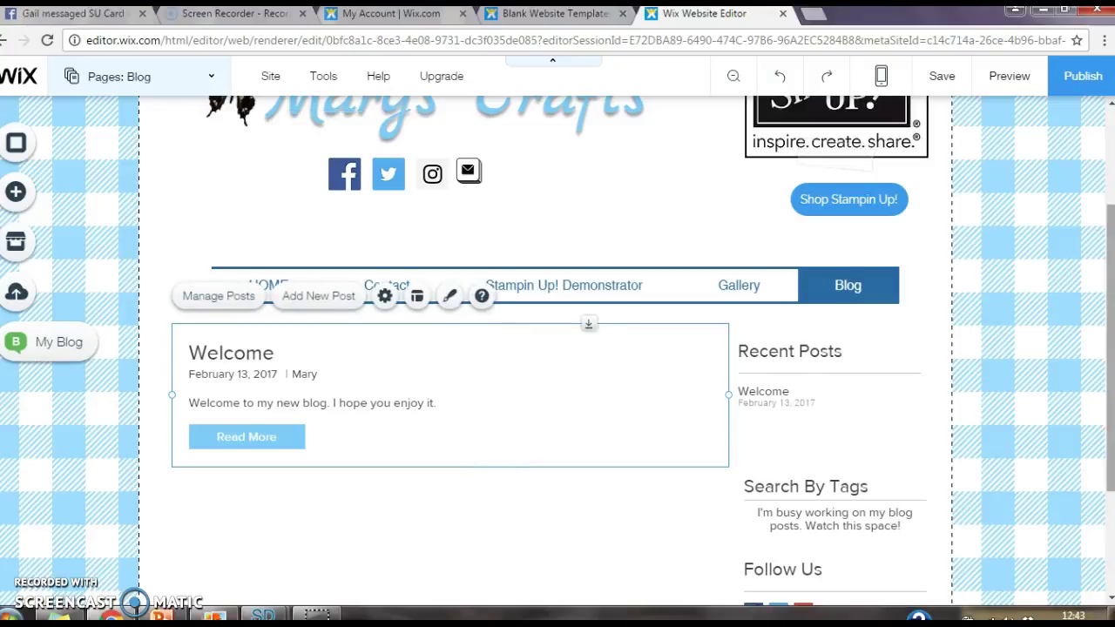
{"action": "left_click", "coordinate": [375, 488]}
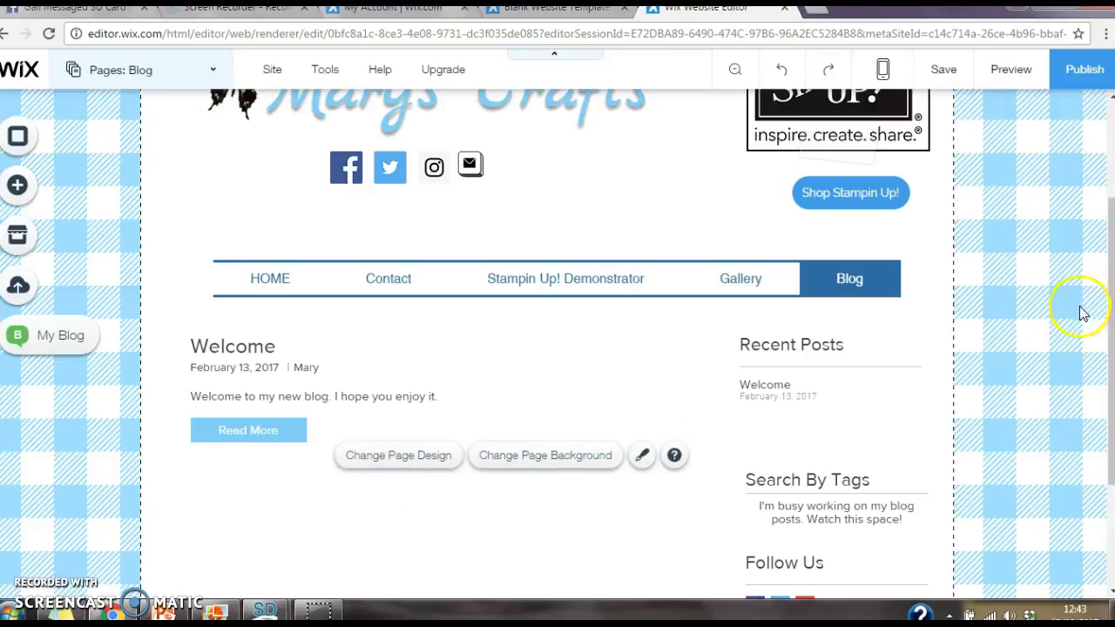
Start another new blog post from the Blog Manager
{"action": "left_click_drag", "start_coordinate": [1110, 289], "coordinate": [1109, 301]}
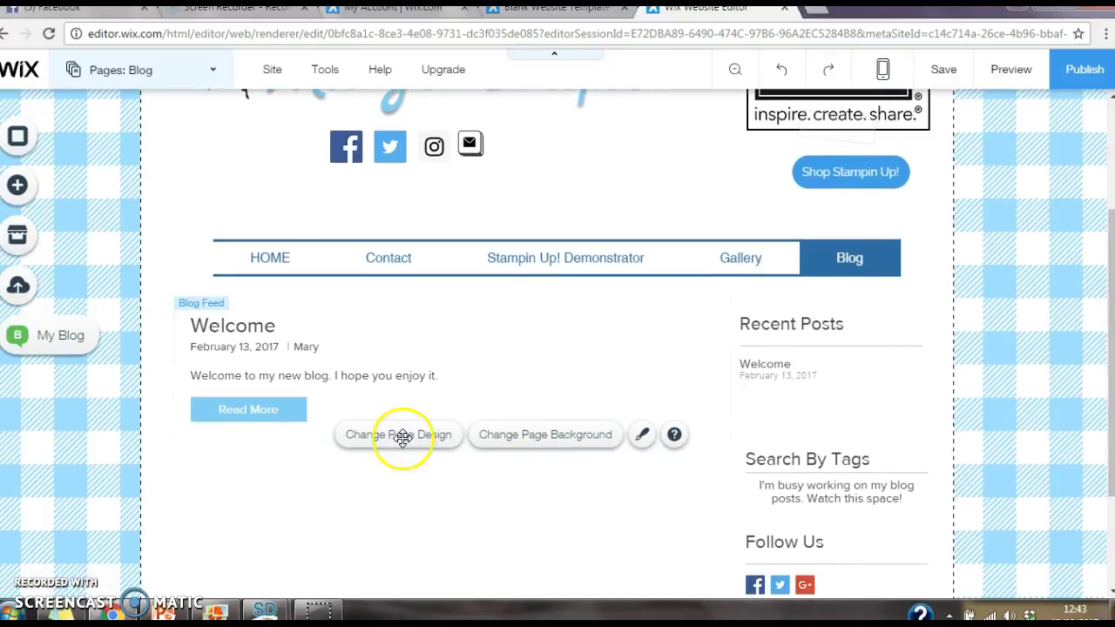
{"action": "left_click", "coordinate": [43, 342]}
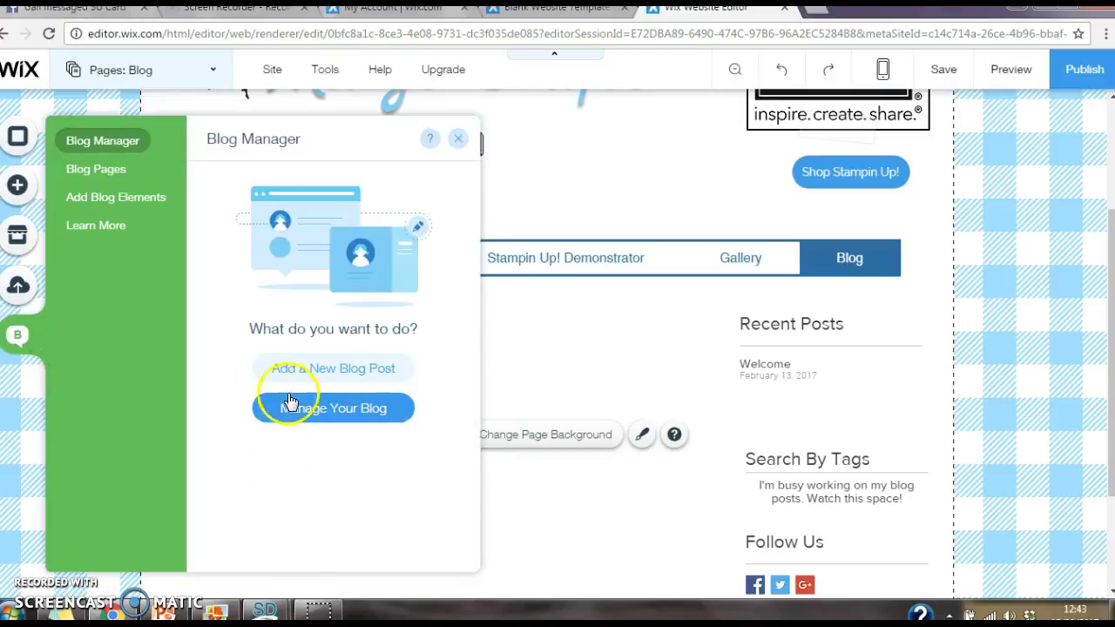
{"action": "left_click", "coordinate": [316, 369]}
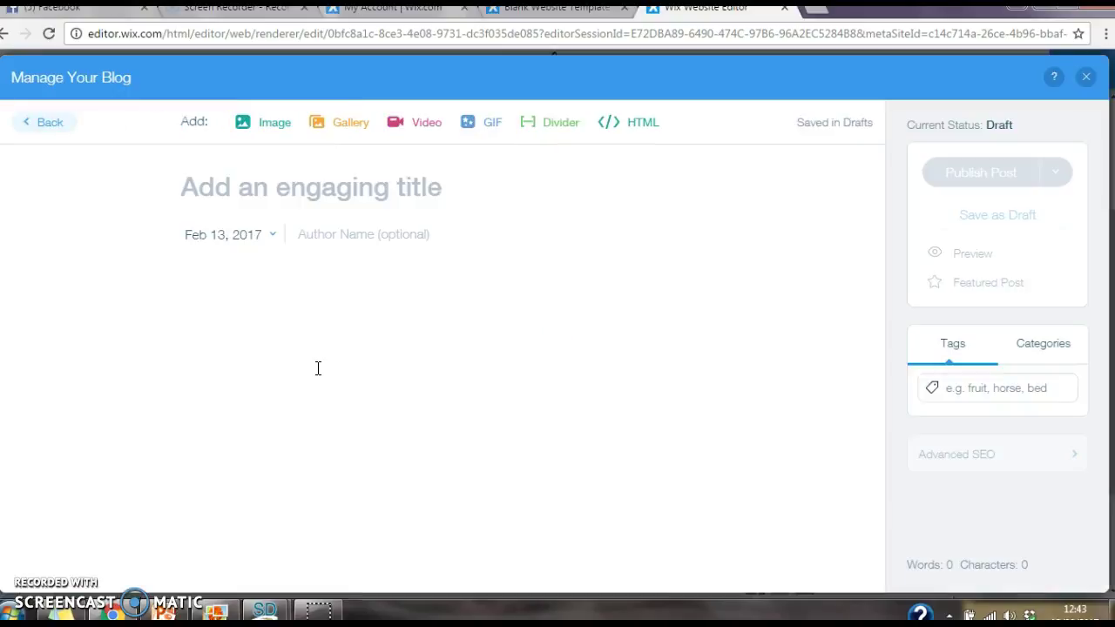
Title the post "Stampin Up!", enter the author's first name and write "I am a Stampin Up! Demonstrator" as the text
{"action": "left_click", "coordinate": [336, 200]}
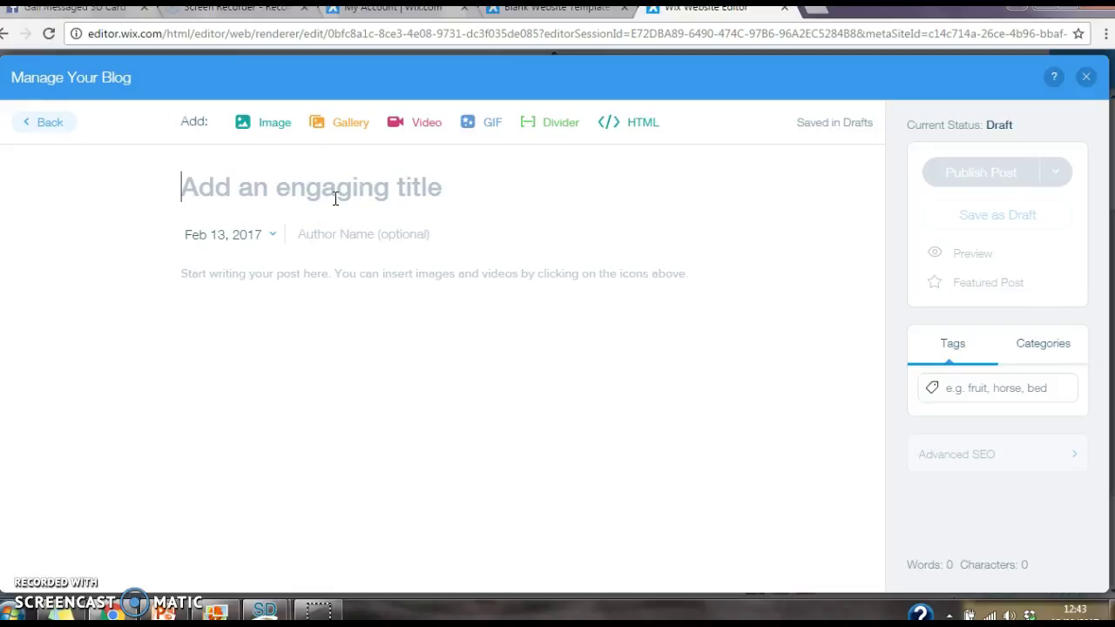
{"action": "type", "text": "Stampin Up!"}
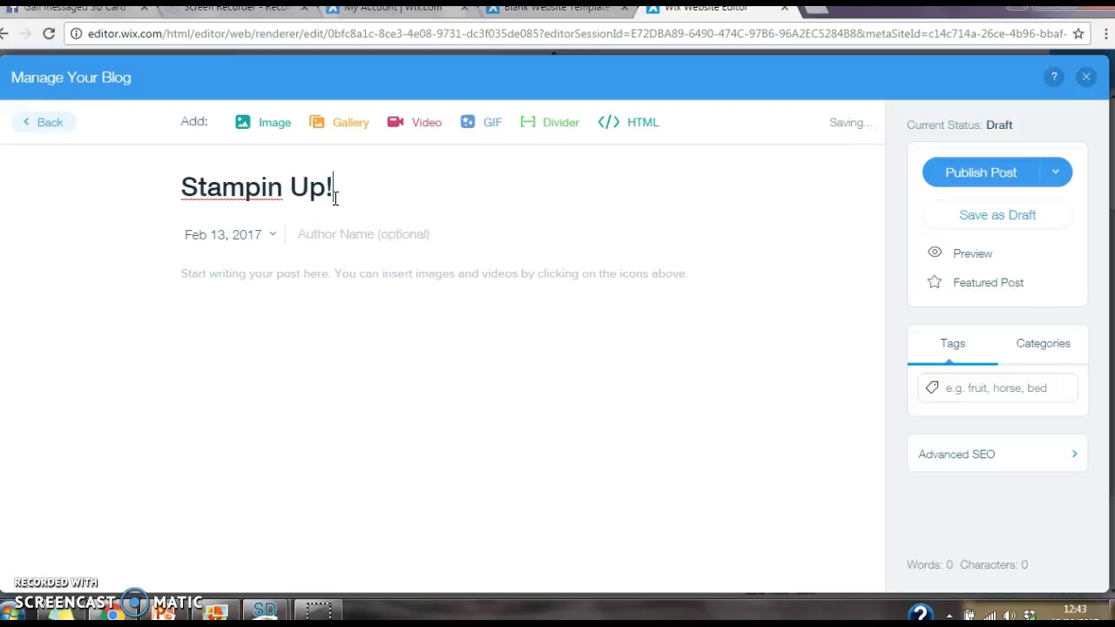
{"action": "left_click", "coordinate": [331, 237]}
{"action": "type", "text": "Mary"}
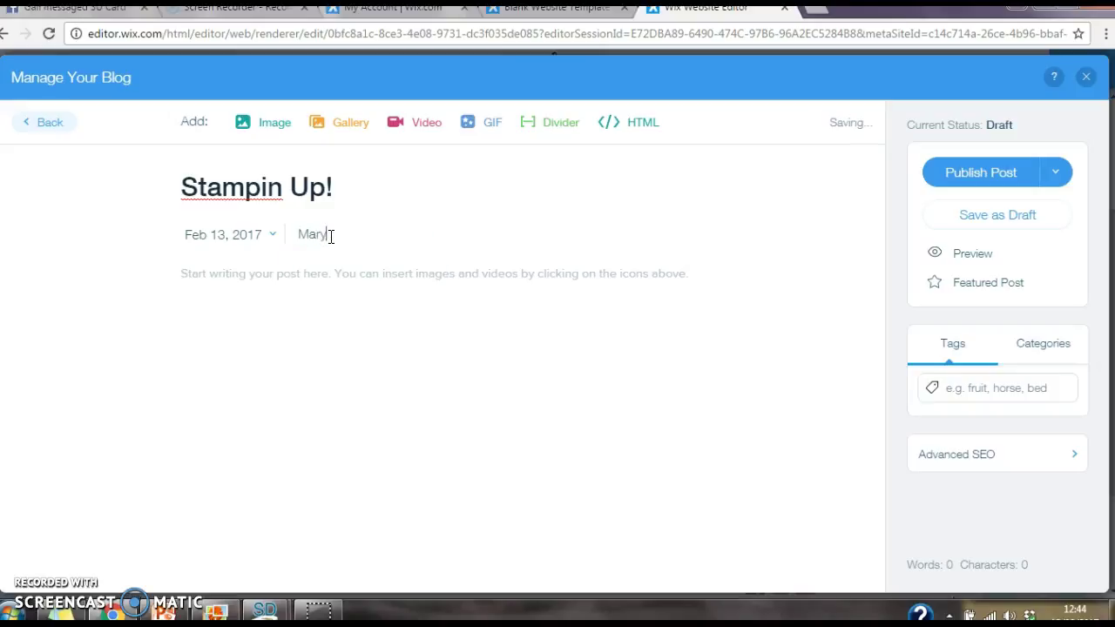
{"action": "left_click", "coordinate": [281, 275]}
{"action": "type", "text": "I am a Stampin Up! De"}
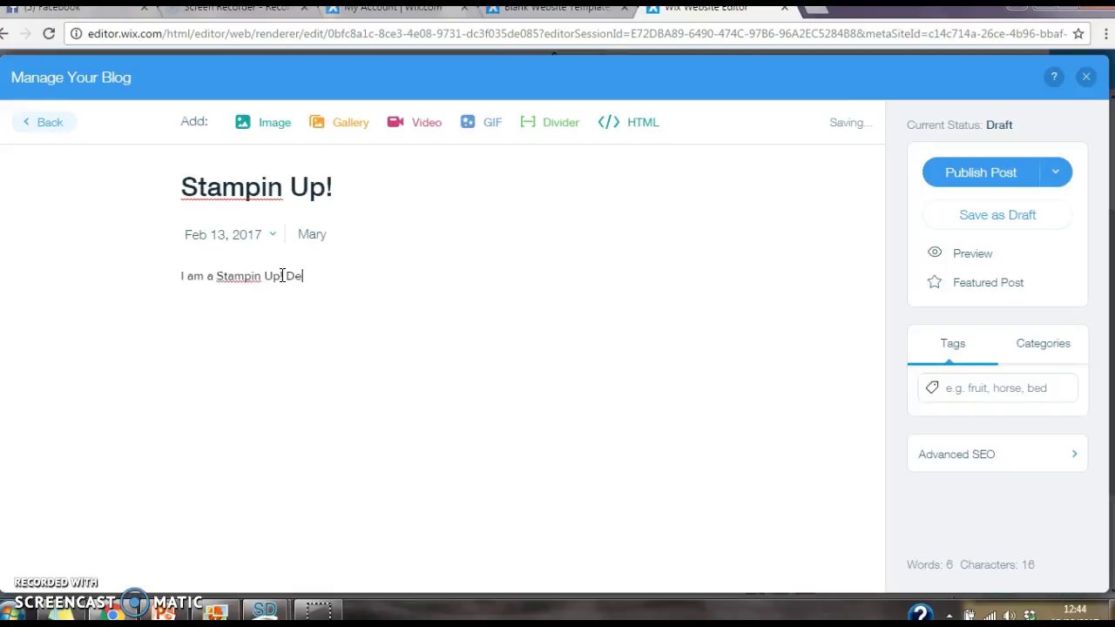
{"action": "type", "text": "rator"}
Insert a gallery with the brown floral bag, pink butterfly box, blue checked box and red brick box images from My Images
{"action": "left_click", "coordinate": [338, 123]}
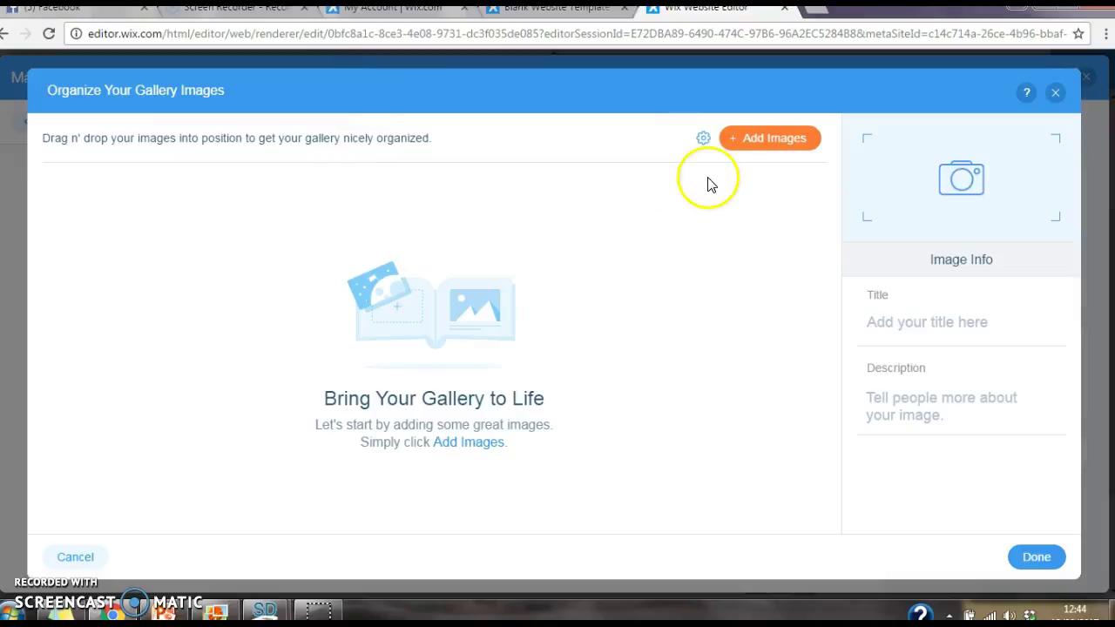
{"action": "left_click", "coordinate": [800, 143]}
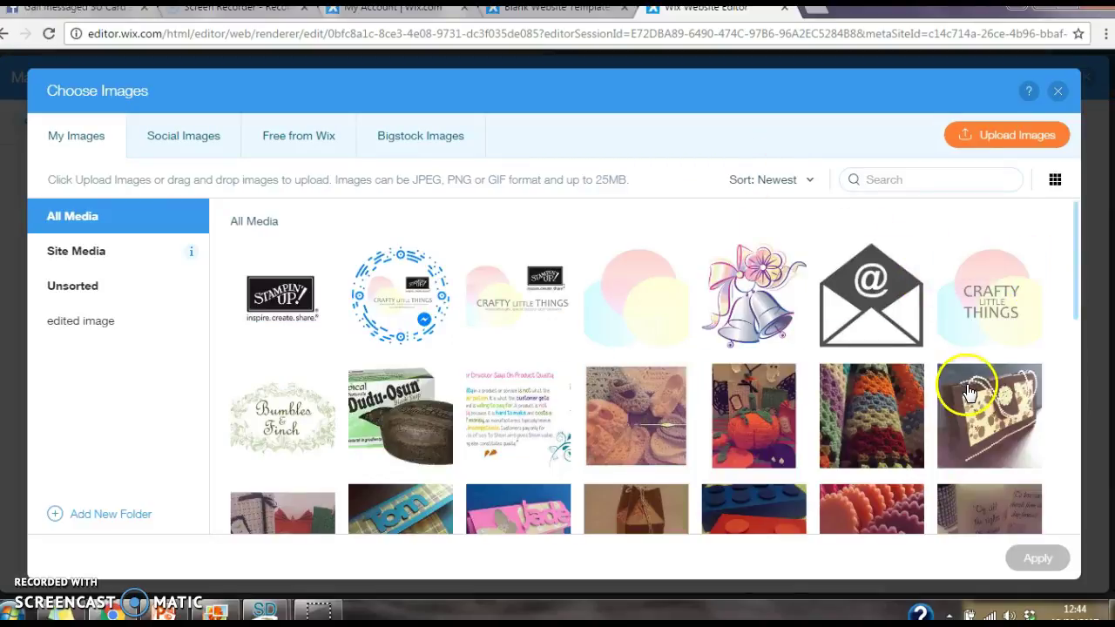
{"action": "left_click", "coordinate": [970, 393]}
{"action": "left_click", "coordinate": [1078, 308]}
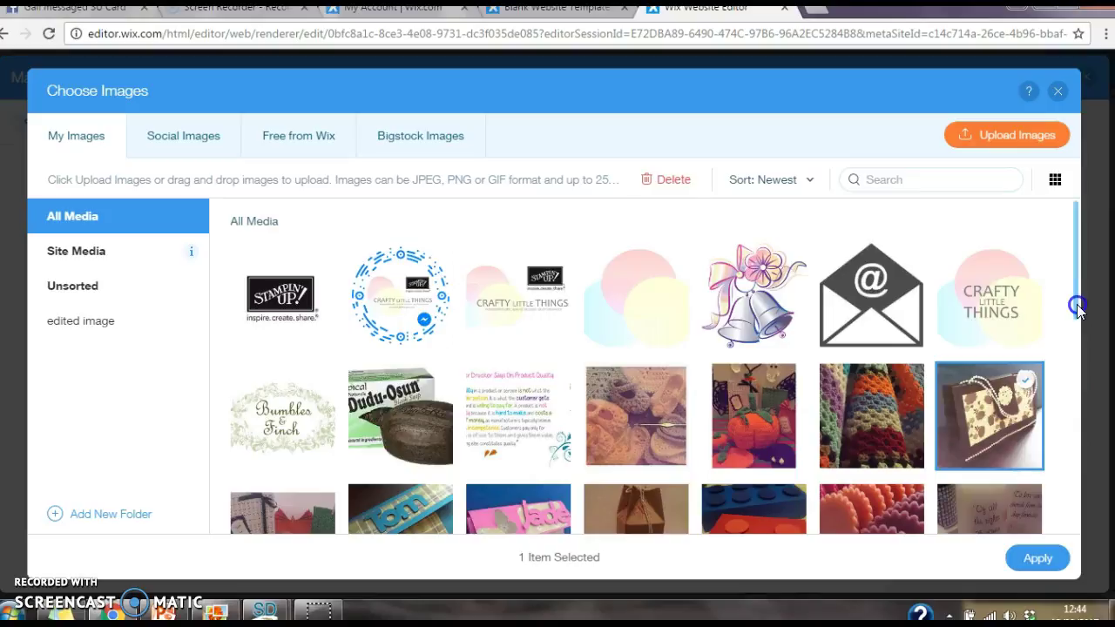
{"action": "left_click_drag", "start_coordinate": [1078, 308], "coordinate": [1074, 326]}
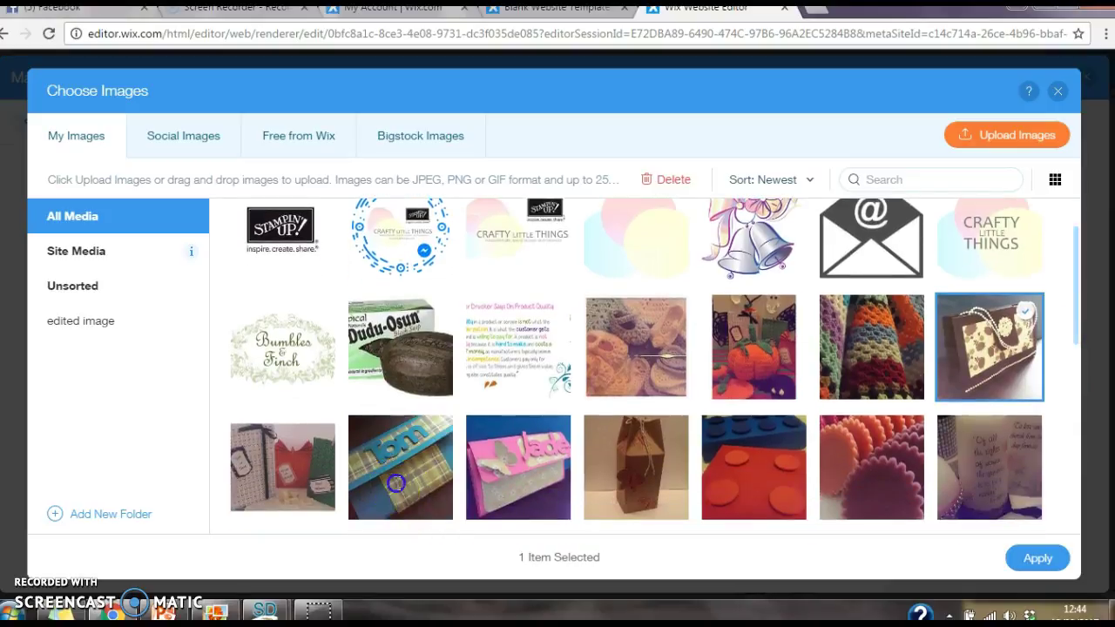
{"action": "left_click", "coordinate": [502, 482]}
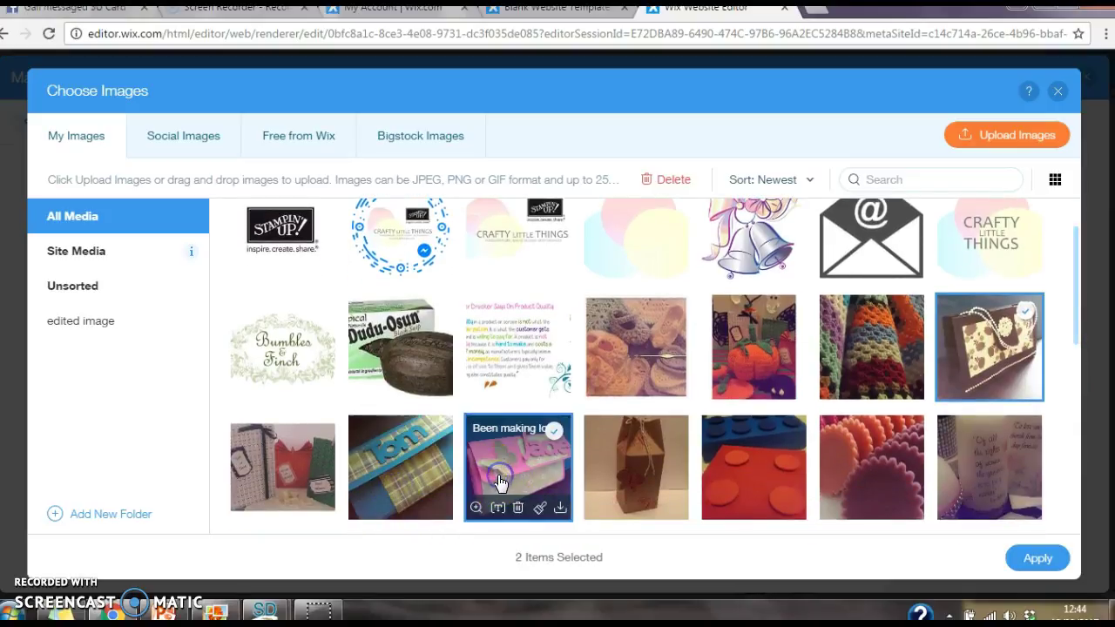
{"action": "left_click", "coordinate": [426, 453]}
{"action": "left_click", "coordinate": [761, 456]}
{"action": "left_click", "coordinate": [1036, 559]}
{"action": "left_click", "coordinate": [1033, 559]}
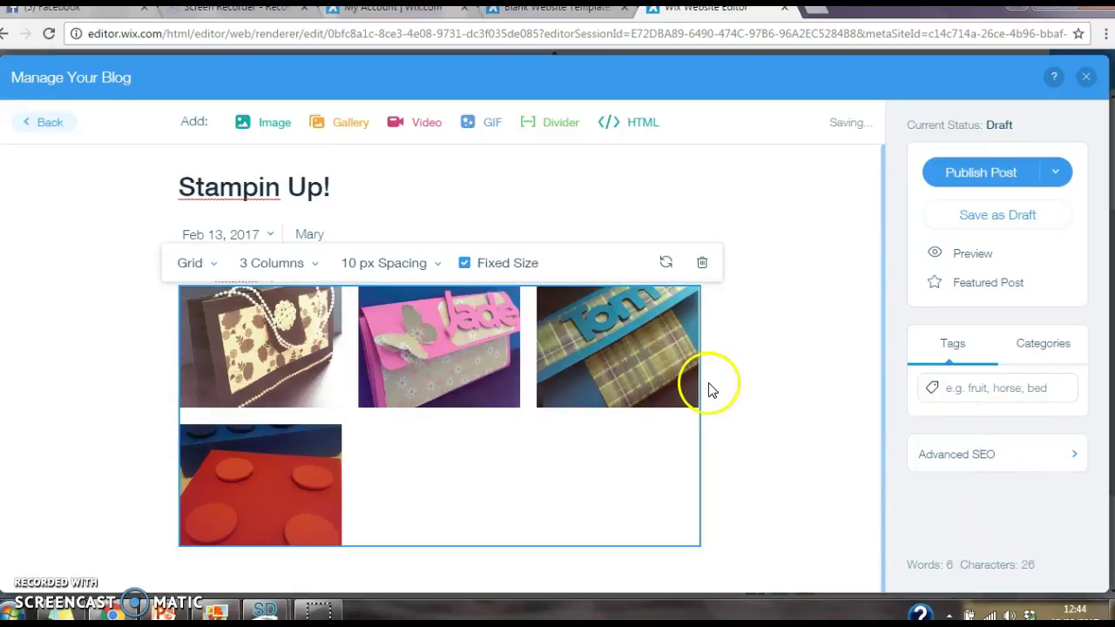
Set the post's image gallery to 2 columns
{"action": "left_click", "coordinate": [318, 267]}
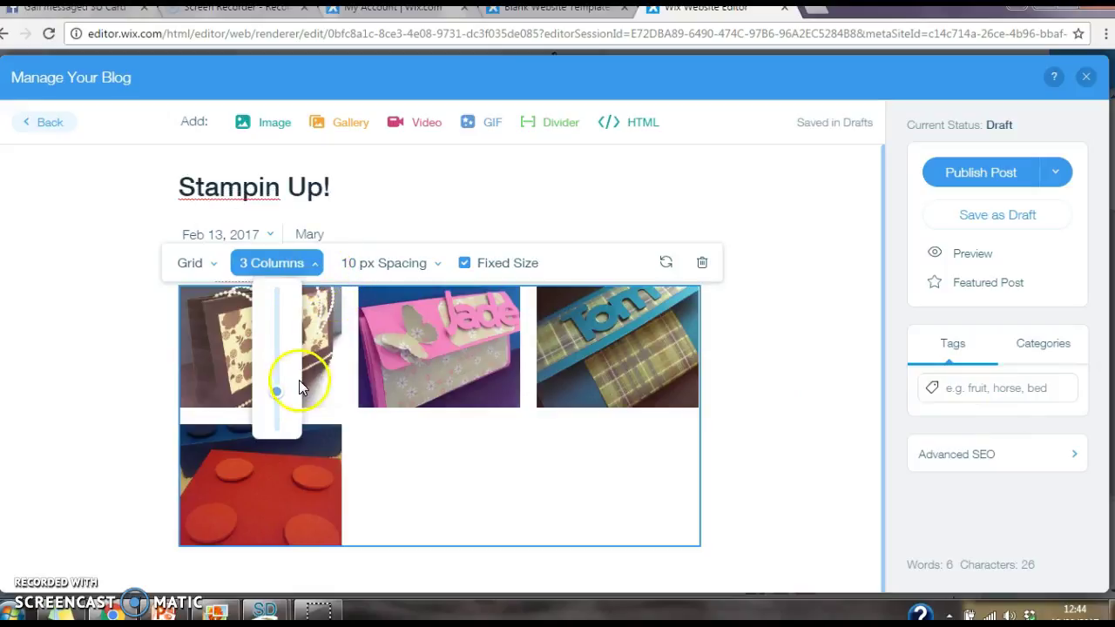
{"action": "left_click", "coordinate": [279, 392]}
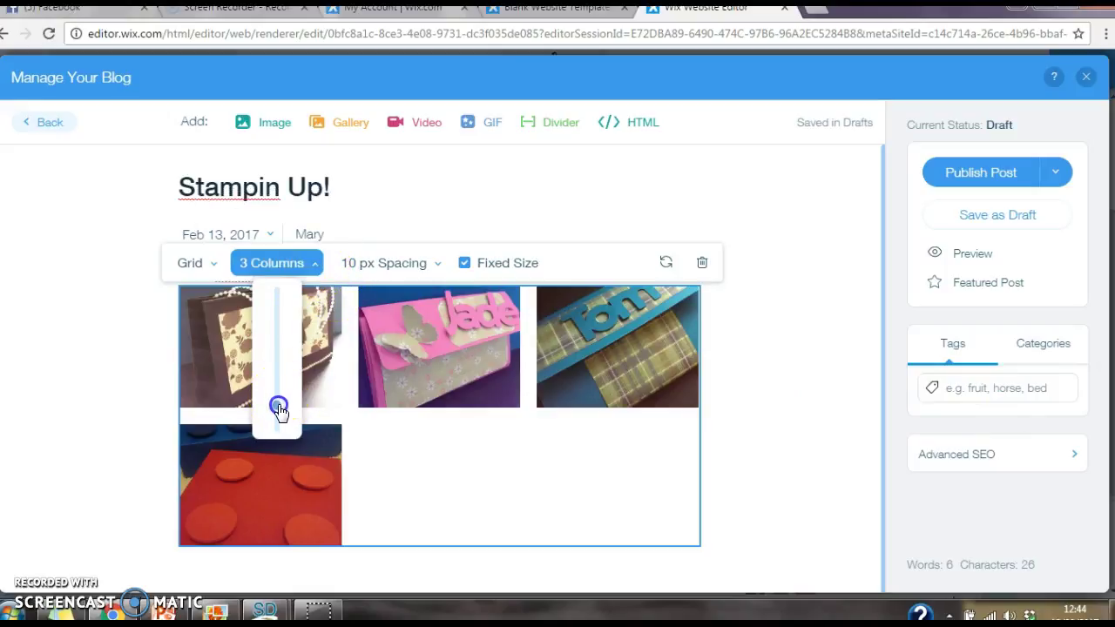
{"action": "left_click_drag", "start_coordinate": [279, 412], "coordinate": [280, 418]}
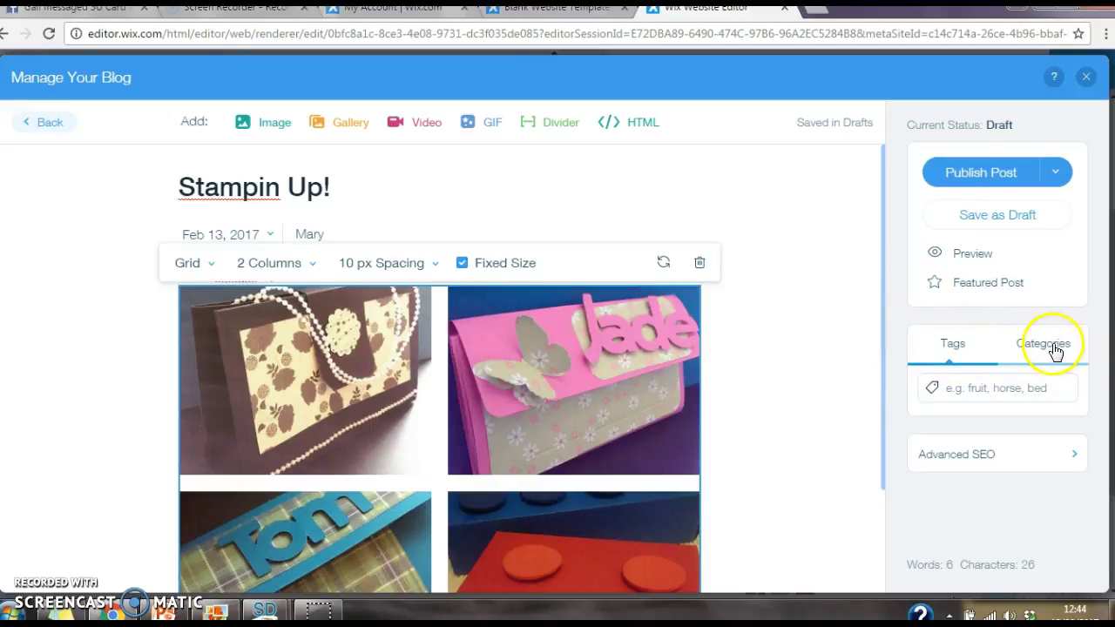
Enter papercraft as the post's tag, then publish the Stampin Up! post and dismiss the notice
{"action": "left_click", "coordinate": [987, 391]}
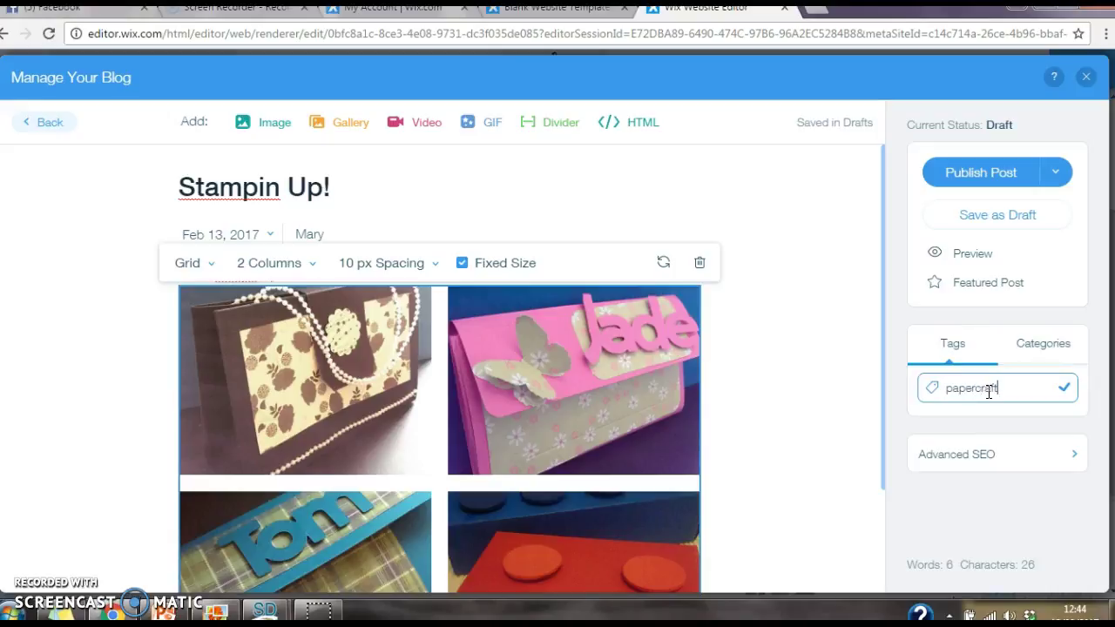
{"action": "left_click", "coordinate": [1011, 175]}
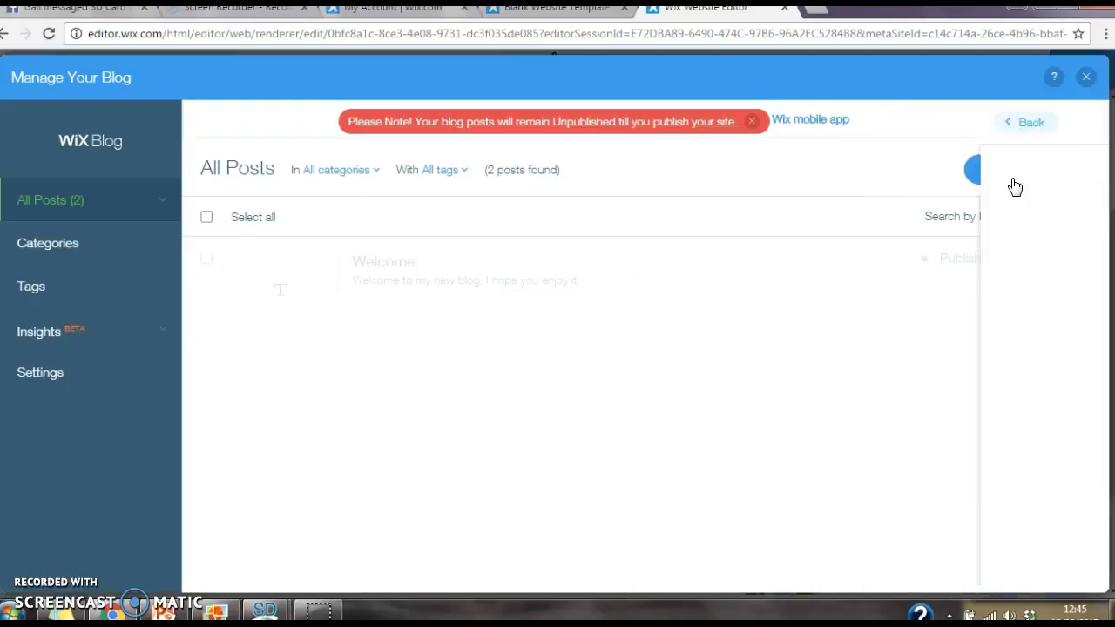
{"action": "left_click", "coordinate": [751, 123]}
Close the blog management window and the Blog Manager to return to the Blog page
{"action": "left_click", "coordinate": [1089, 77]}
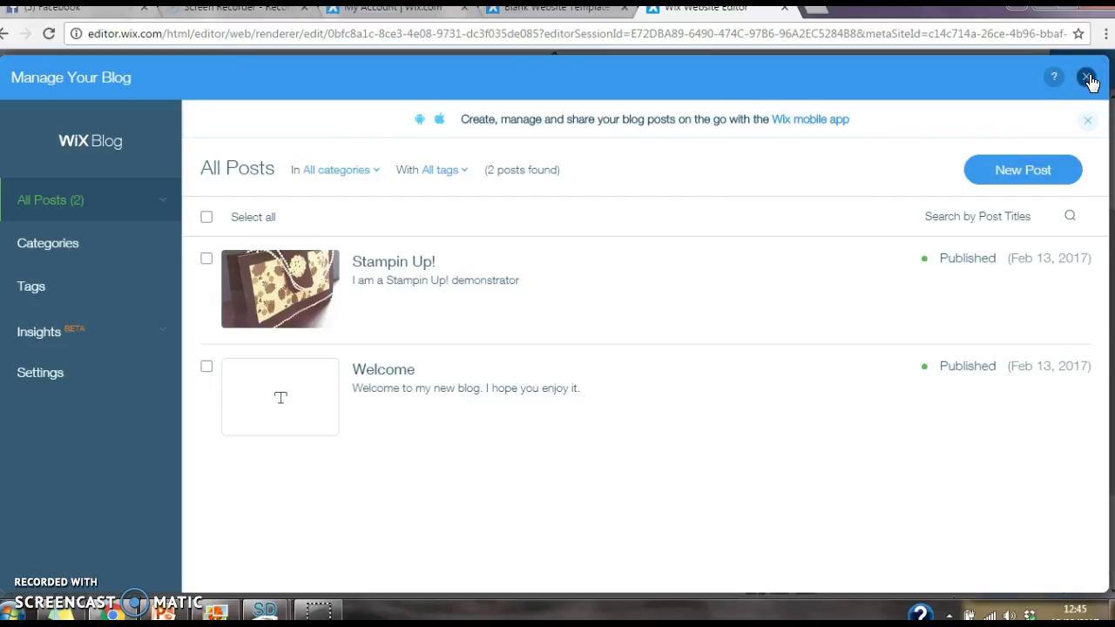
{"action": "left_click", "coordinate": [1089, 78]}
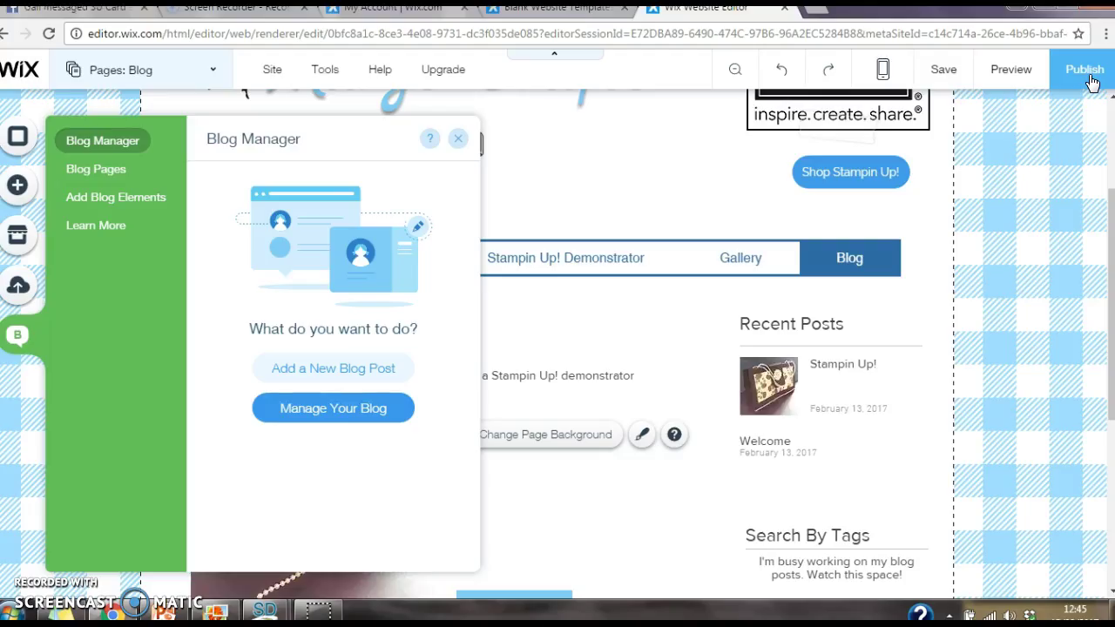
{"action": "left_click", "coordinate": [459, 141]}
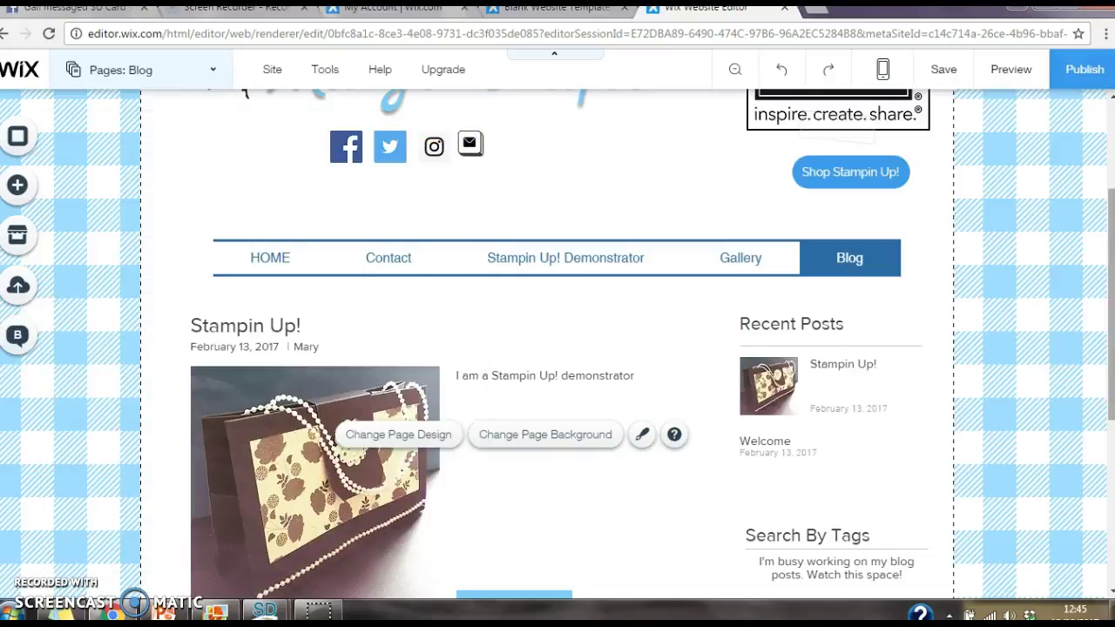
Examine the post feed on the Blog page and the options for the Follow Us social bar
{"action": "left_click_drag", "start_coordinate": [1110, 226], "coordinate": [1110, 301]}
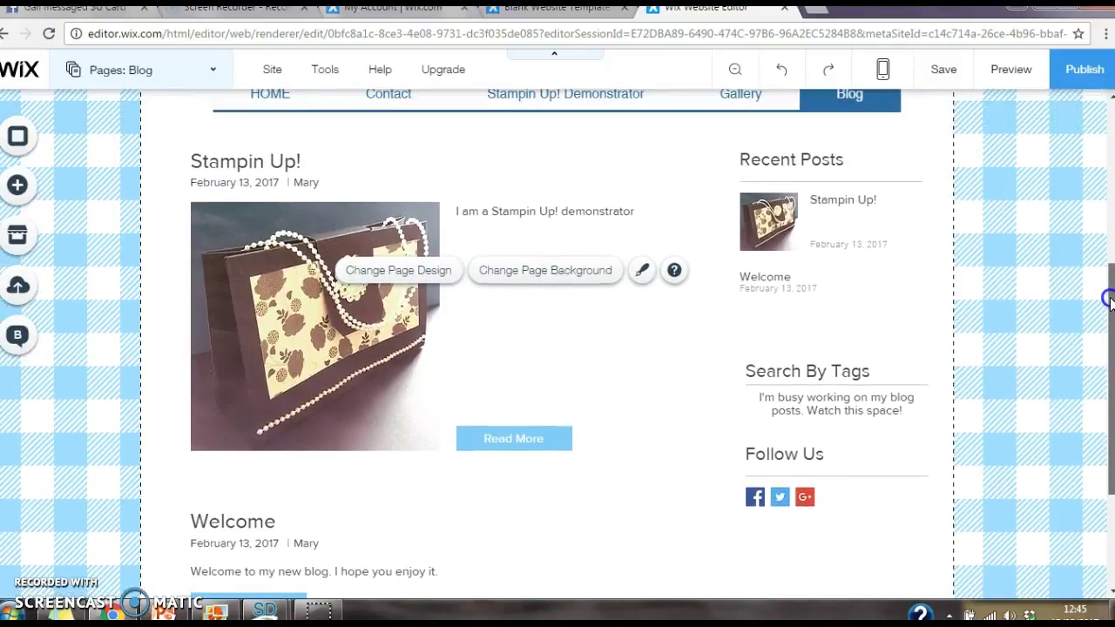
{"action": "left_click", "coordinate": [785, 496]}
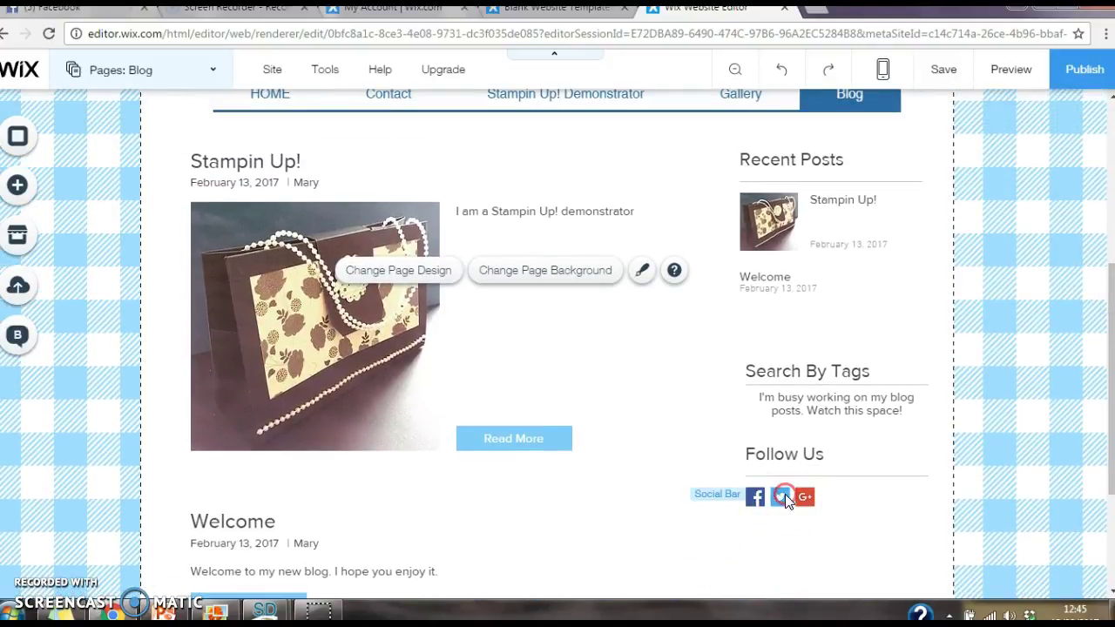
{"action": "right_click", "coordinate": [785, 496]}
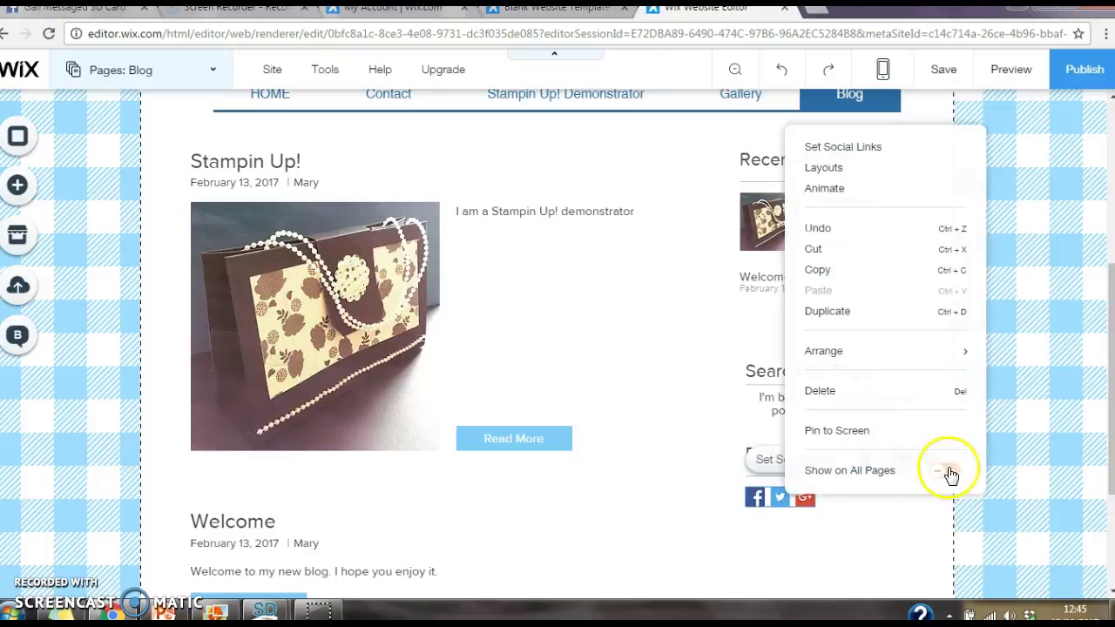
{"action": "left_click", "coordinate": [659, 513]}
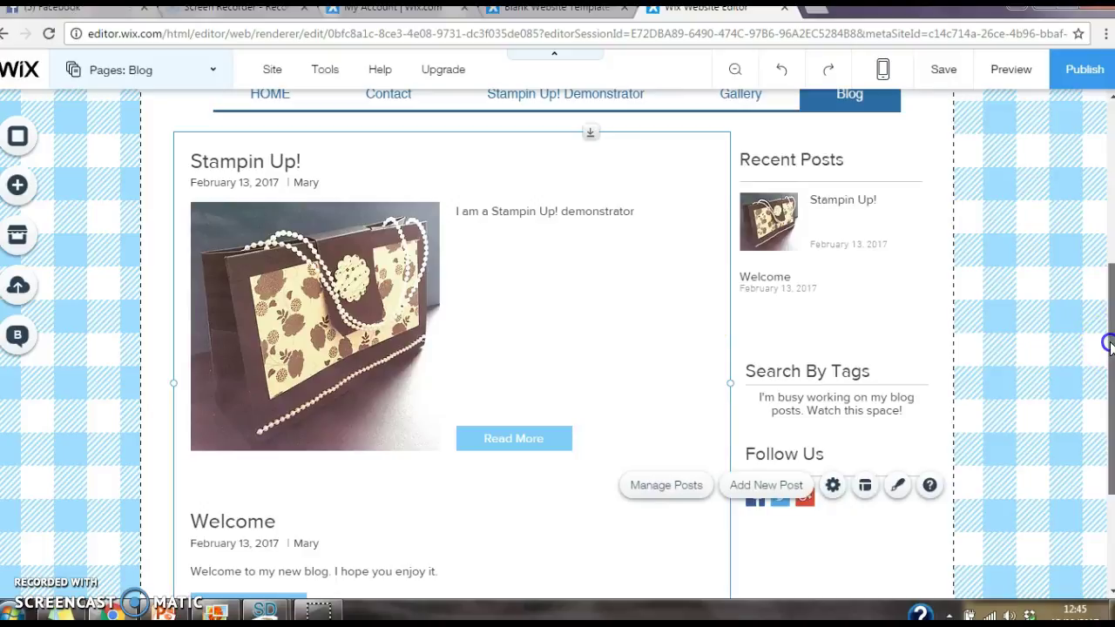
{"action": "scroll", "coordinate": [1105, 342], "scroll_direction": "up", "scroll_amount": 1}
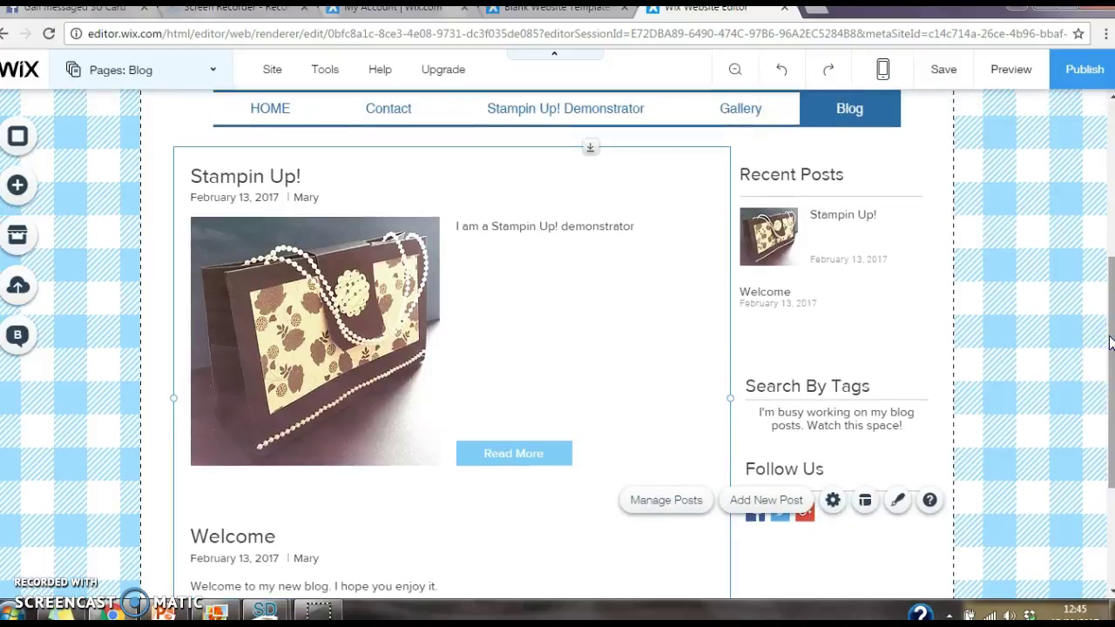